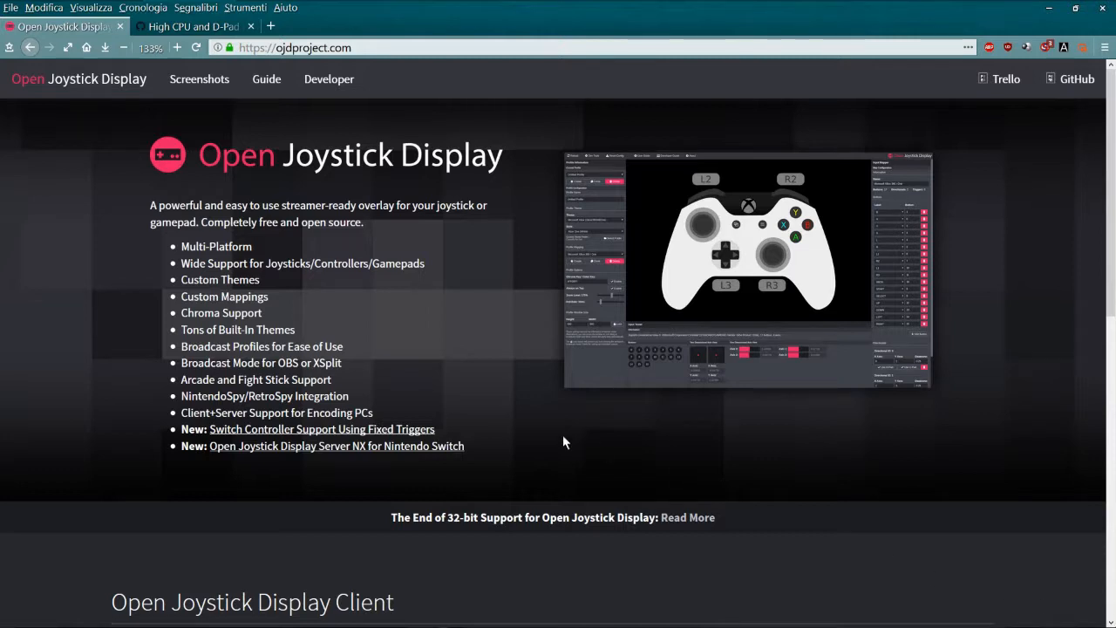
Step: Review the site's Switch controller support note and the GitHub issue comments on backing up Open Joystick Display's config.json
{"action": "left_click_drag", "start_coordinate": [444, 429], "coordinate": [209, 431]}
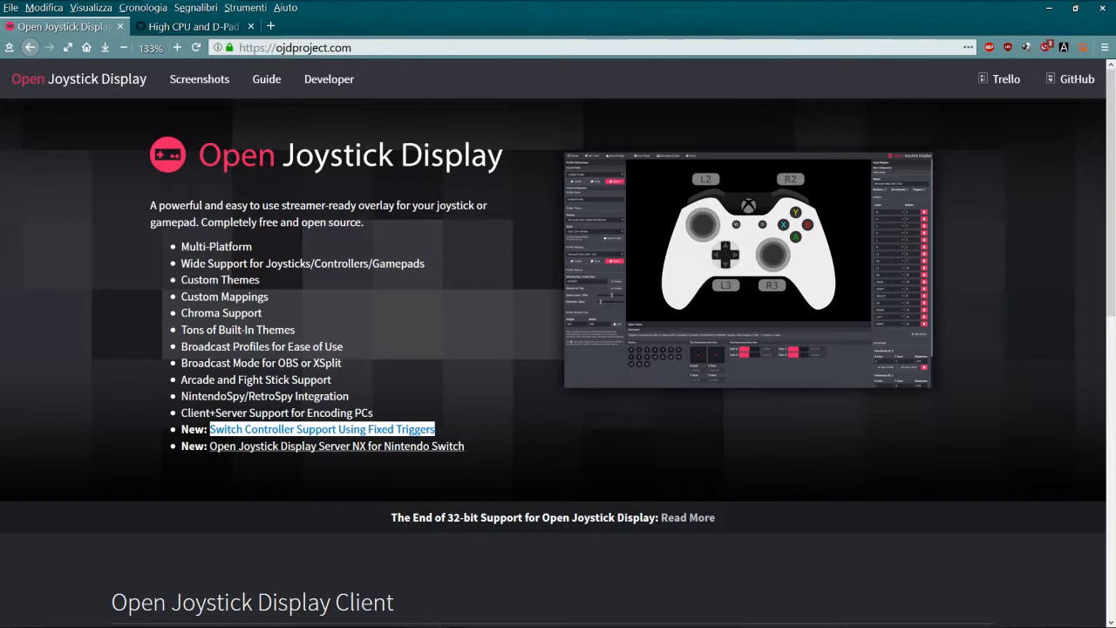
{"action": "left_click", "coordinate": [843, 501]}
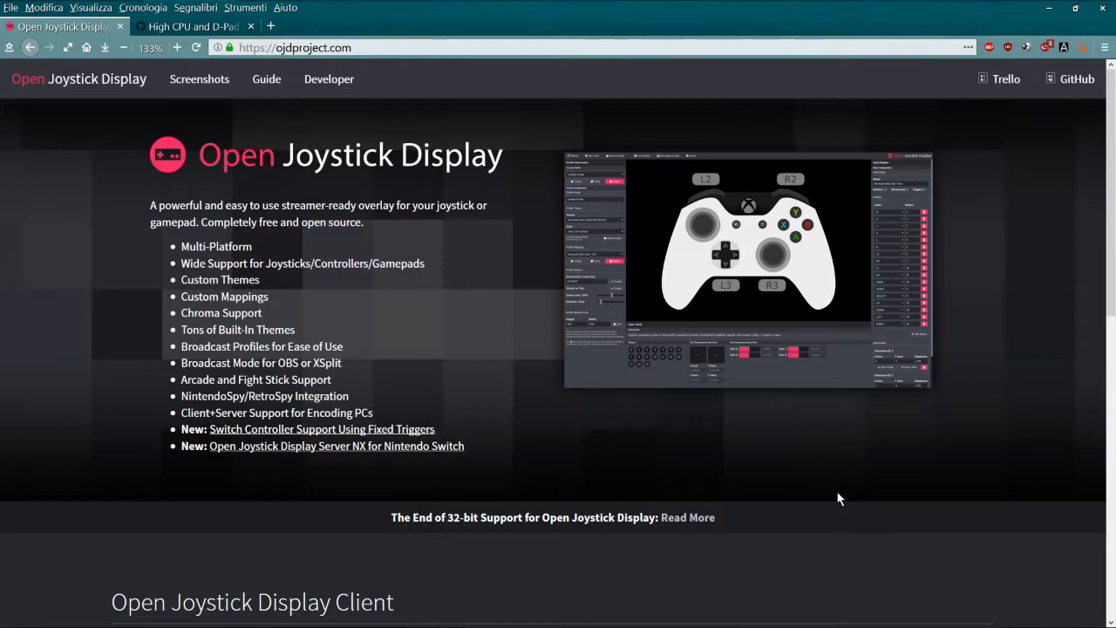
{"action": "left_click", "coordinate": [196, 26]}
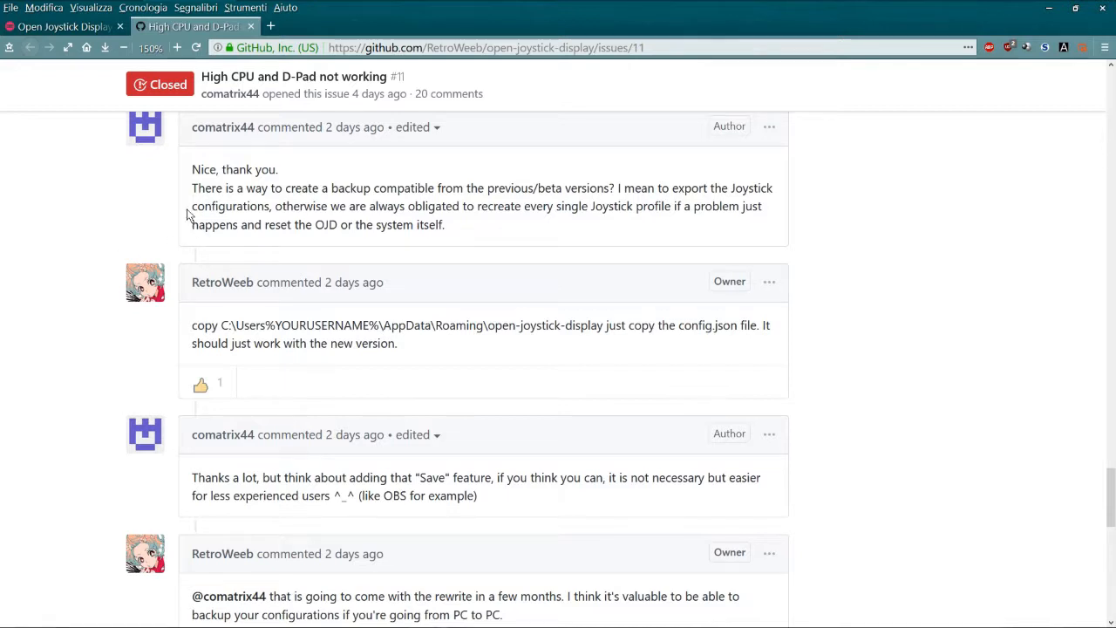
{"action": "left_click_drag", "start_coordinate": [190, 188], "coordinate": [615, 189]}
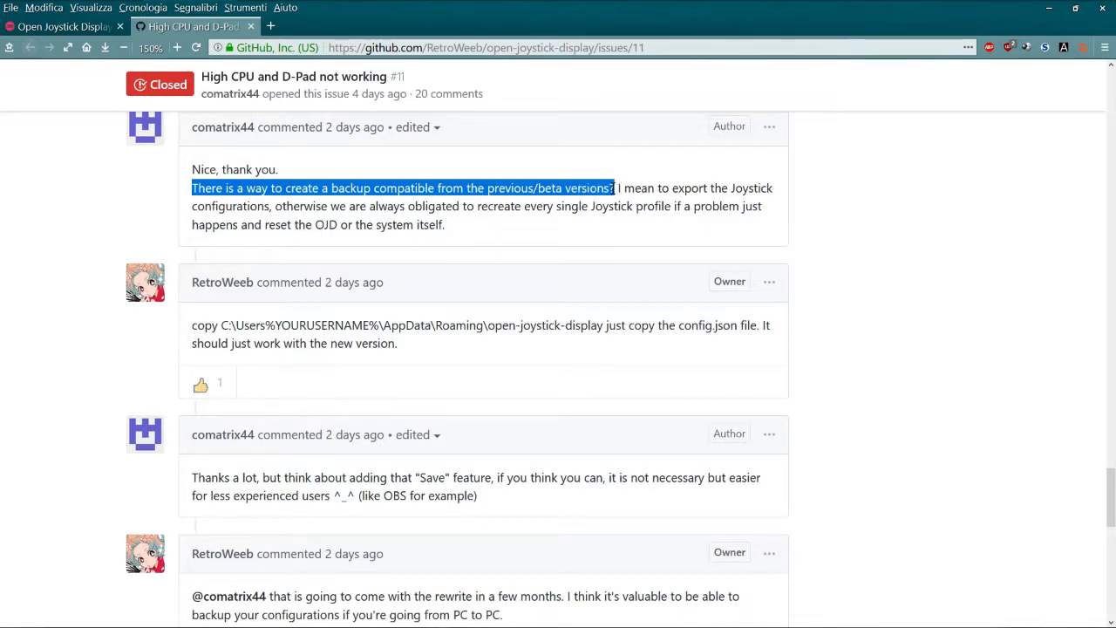
{"action": "left_click", "coordinate": [615, 189]}
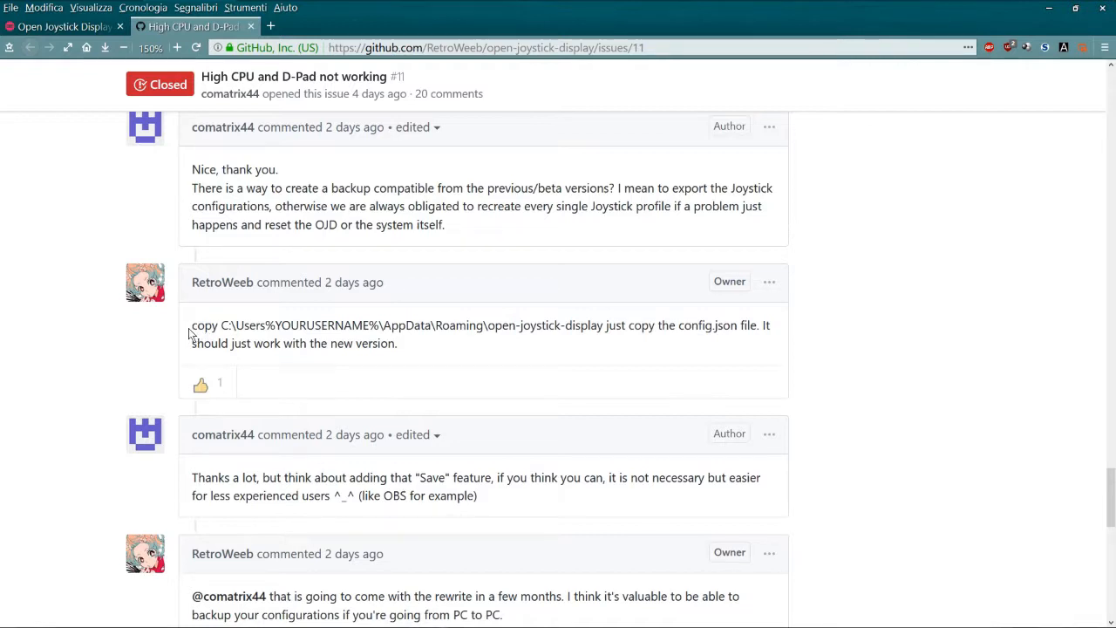
{"action": "left_click_drag", "start_coordinate": [220, 325], "coordinate": [599, 326]}
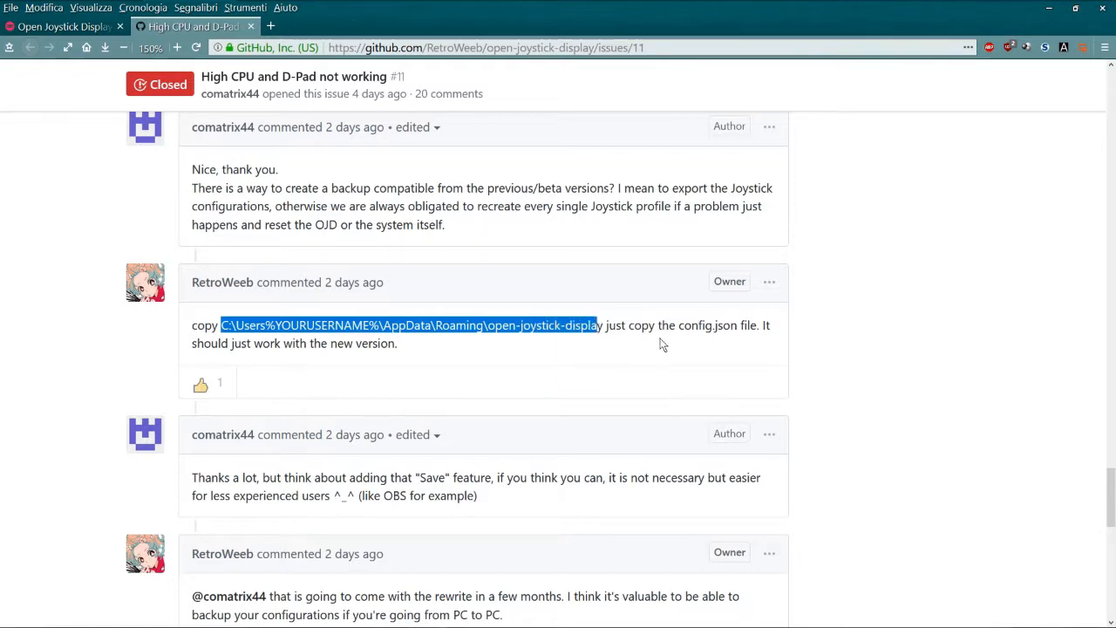
{"action": "left_click_drag", "start_coordinate": [679, 324], "coordinate": [758, 325]}
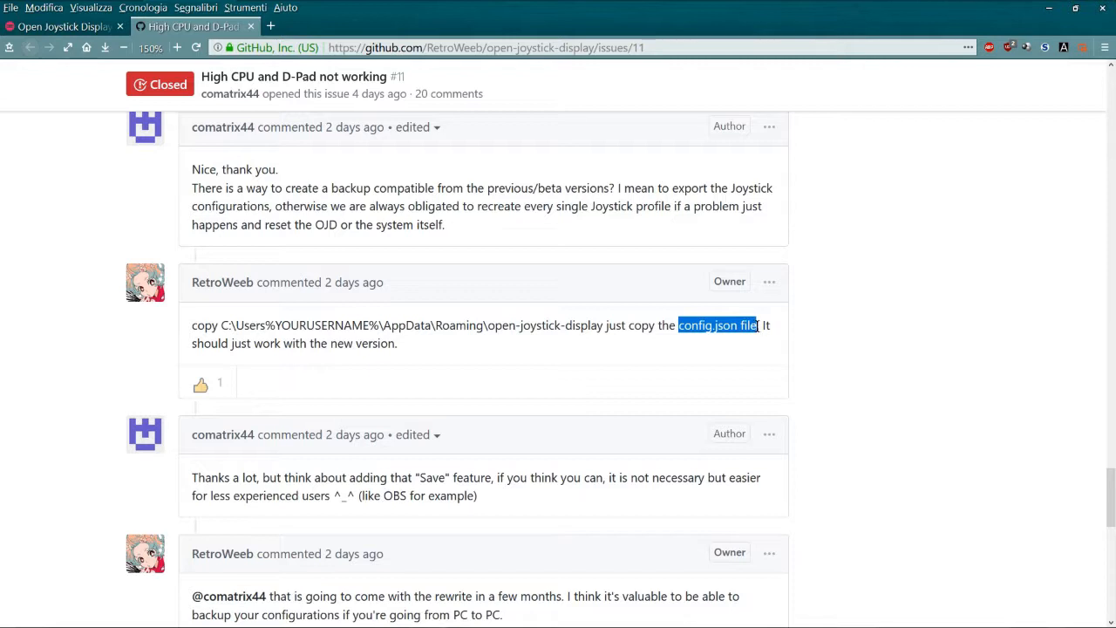
{"action": "left_click", "coordinate": [491, 361]}
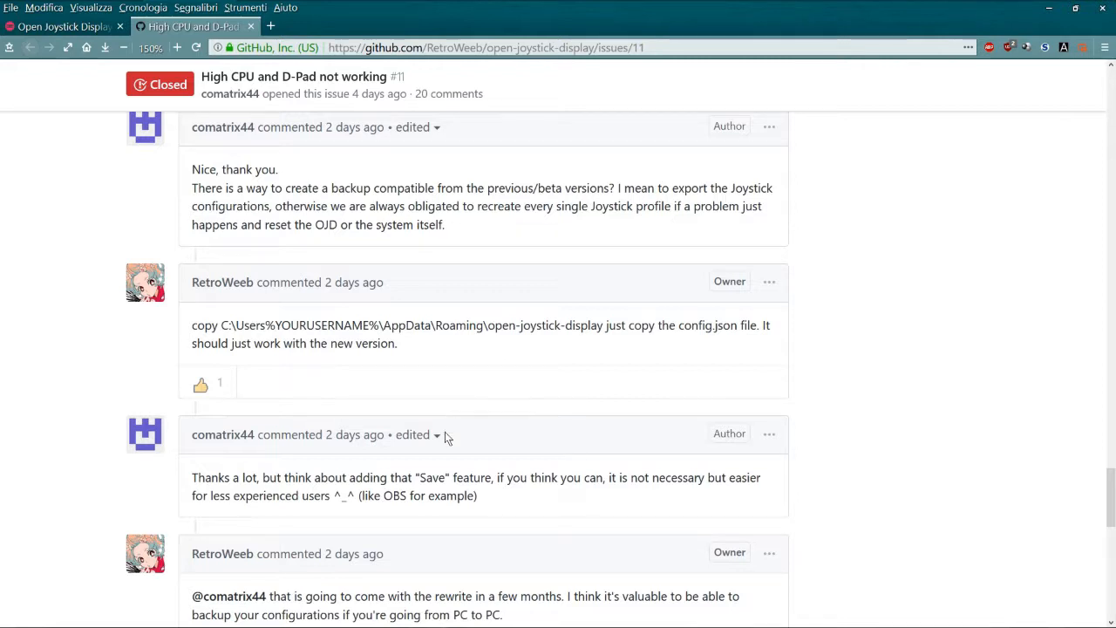
{"action": "left_click_drag", "start_coordinate": [190, 482], "coordinate": [492, 479]}
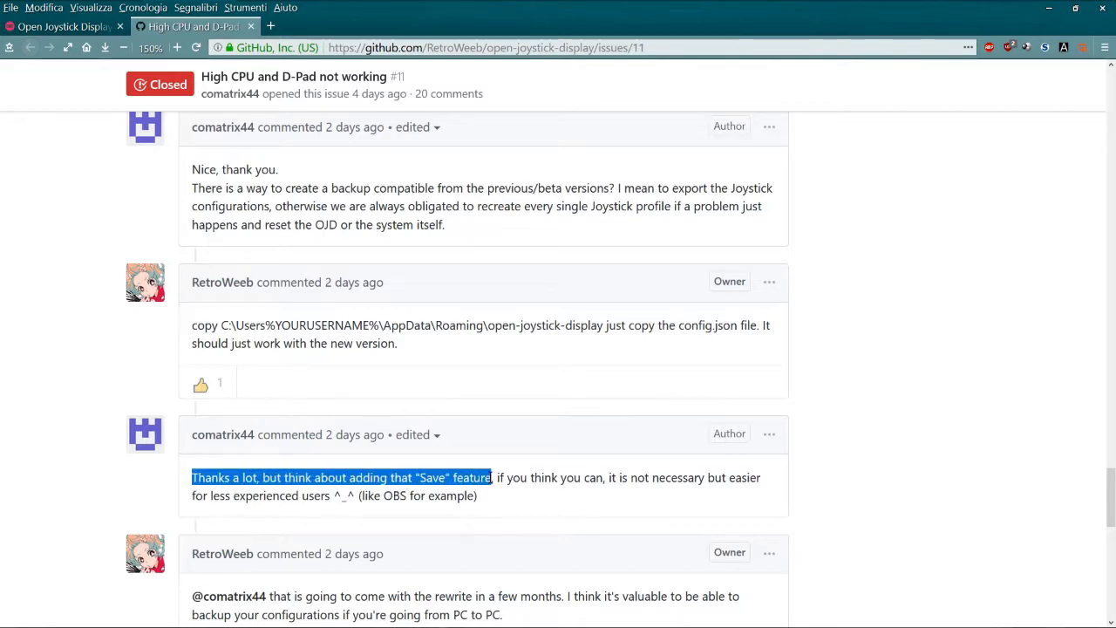
{"action": "left_click", "coordinate": [491, 479]}
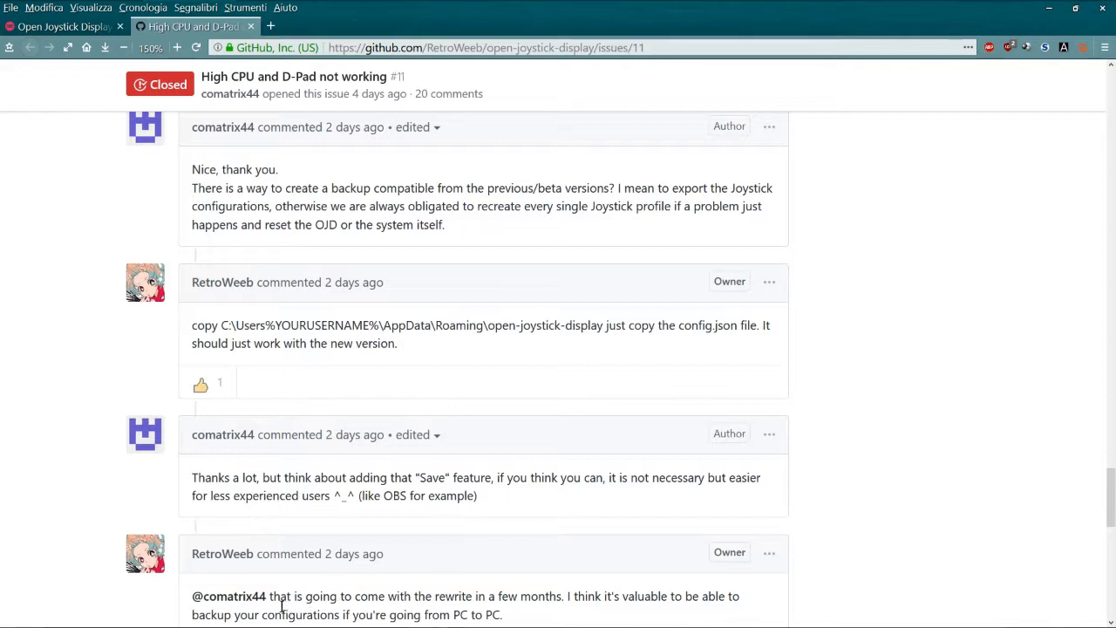
{"action": "left_click_drag", "start_coordinate": [272, 596], "coordinate": [569, 597]}
{"action": "left_click", "coordinate": [558, 545]}
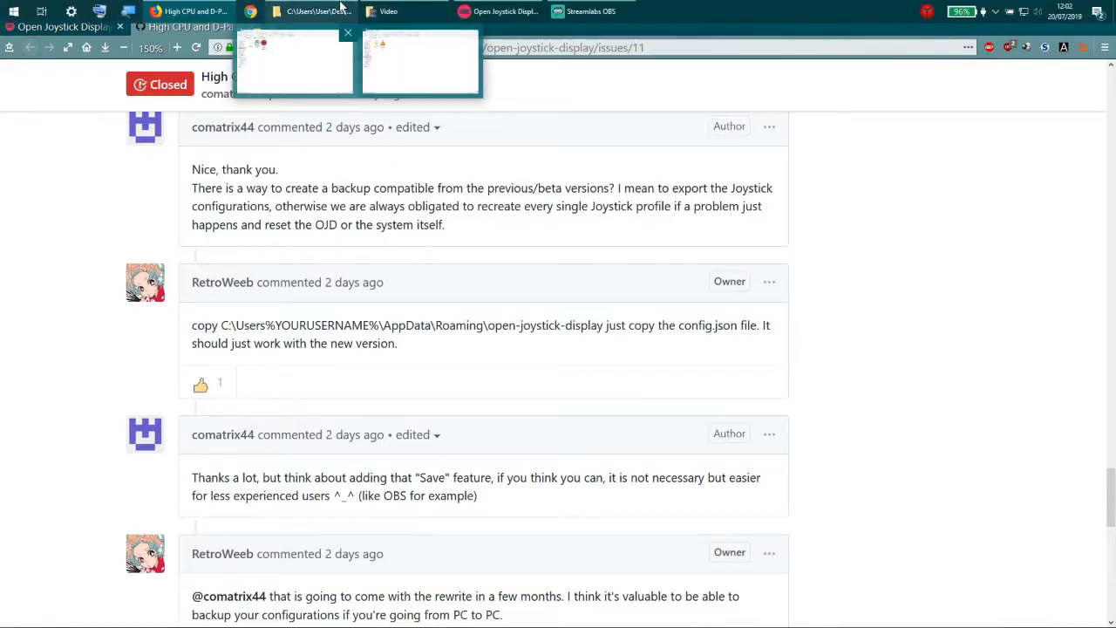
Step: Switch to File Explorer and select config.json in the desktop folder Nuova cartella
{"action": "left_click", "coordinate": [339, 11]}
{"action": "left_click", "coordinate": [129, 153]}
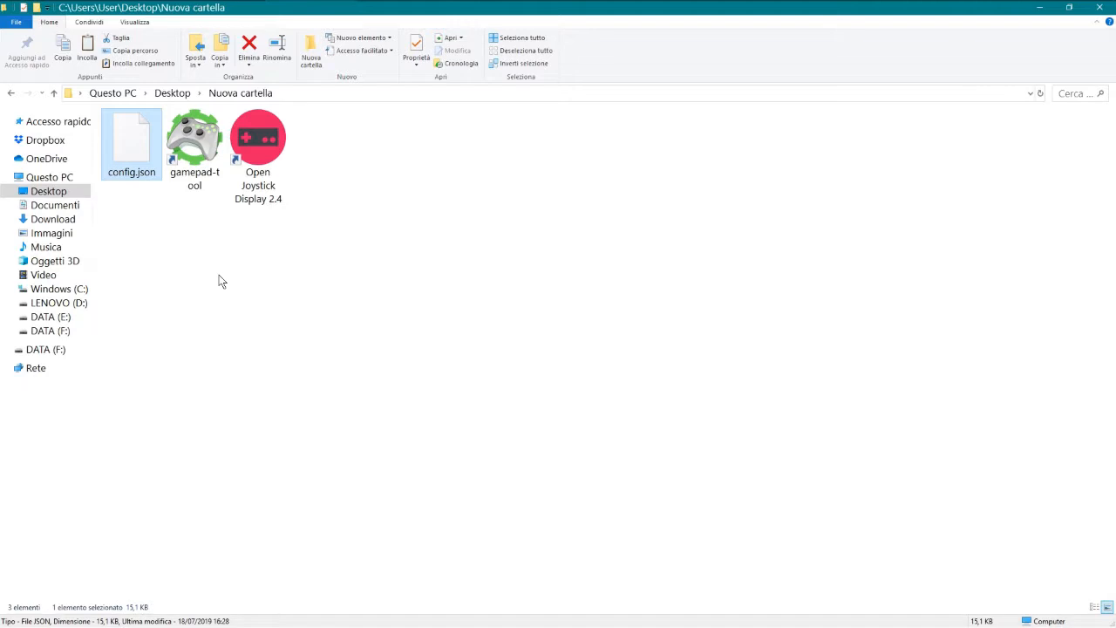
Step: Switch to Open Joystick Display and examine the Playstation mapping's buttons, directionals and fixed triggers
{"action": "left_click", "coordinate": [497, 12]}
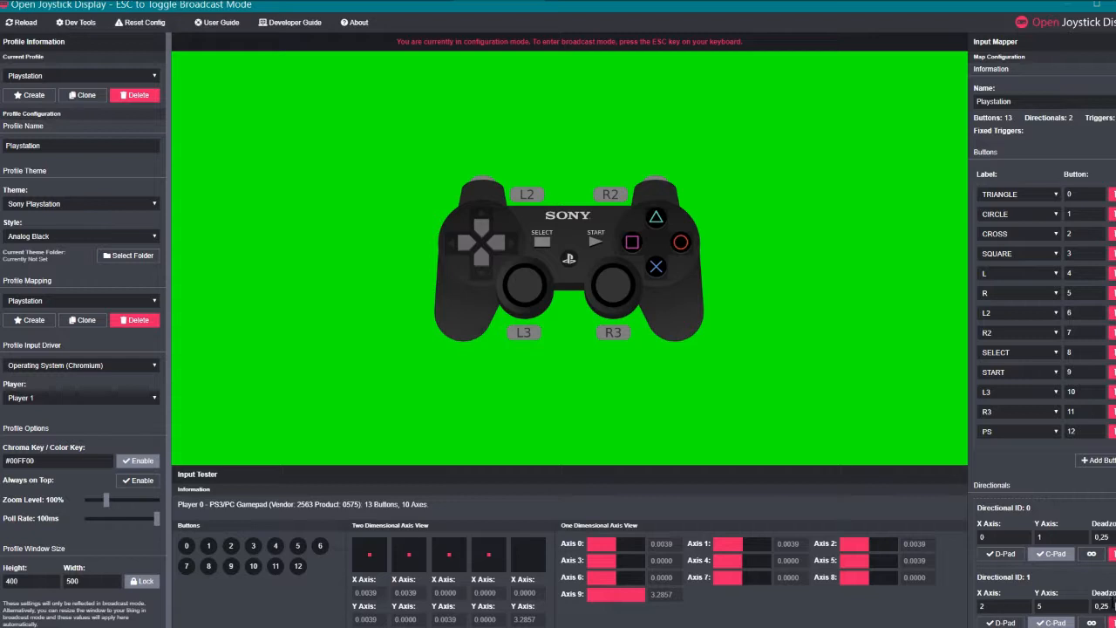
{"action": "scroll", "coordinate": [1061, 442], "scroll_direction": "down", "scroll_amount": 4}
{"action": "scroll", "coordinate": [1062, 442], "scroll_direction": "down", "scroll_amount": 6}
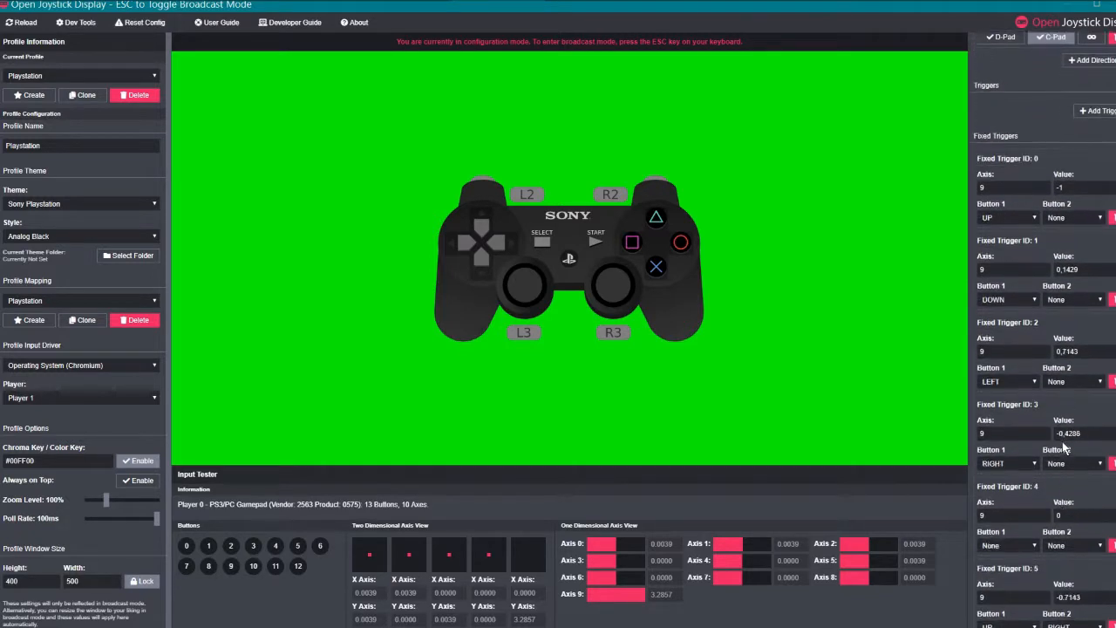
{"action": "scroll", "coordinate": [1040, 533], "scroll_direction": "up", "scroll_amount": 5}
{"action": "scroll", "coordinate": [1042, 523], "scroll_direction": "up", "scroll_amount": 2}
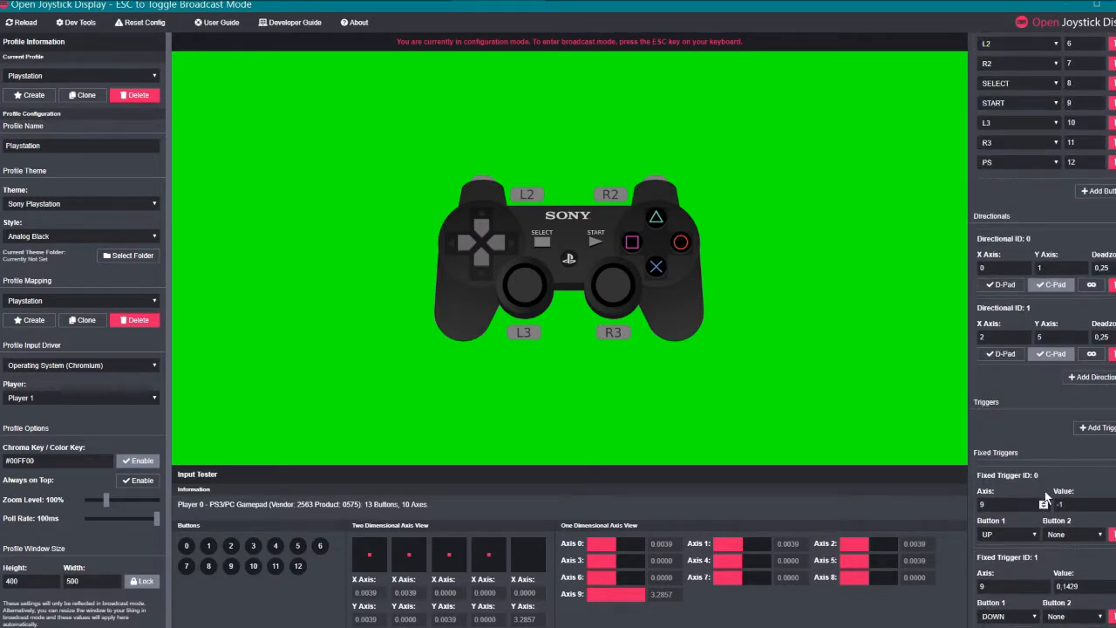
{"action": "scroll", "coordinate": [1043, 494], "scroll_direction": "down", "scroll_amount": 3}
{"action": "scroll", "coordinate": [1039, 453], "scroll_direction": "up", "scroll_amount": 2}
{"action": "scroll", "coordinate": [1037, 425], "scroll_direction": "down", "scroll_amount": 1}
{"action": "scroll", "coordinate": [1035, 419], "scroll_direction": "down", "scroll_amount": 3}
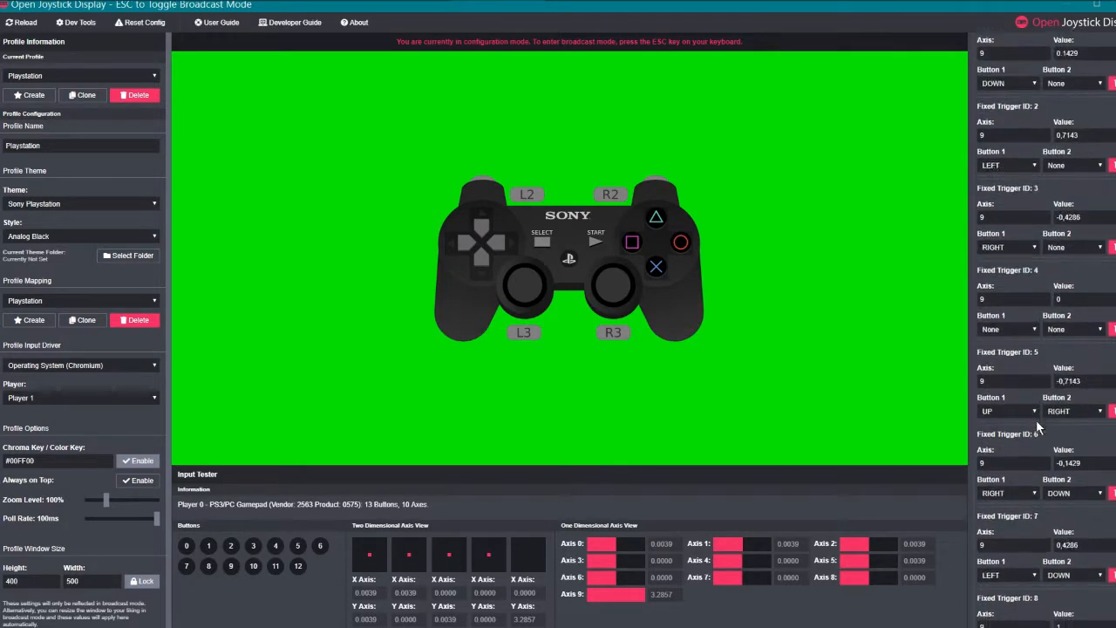
{"action": "scroll", "coordinate": [1044, 440], "scroll_direction": "up", "scroll_amount": 7}
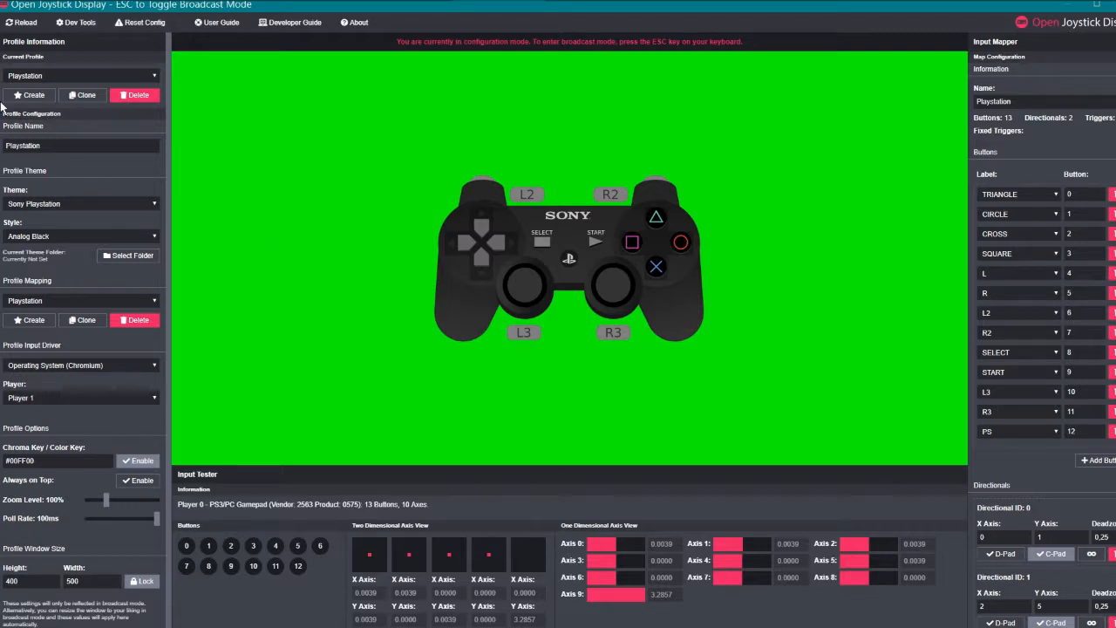
Step: Reset the whole configuration to its defaults and maximize the application window
{"action": "left_click", "coordinate": [135, 23]}
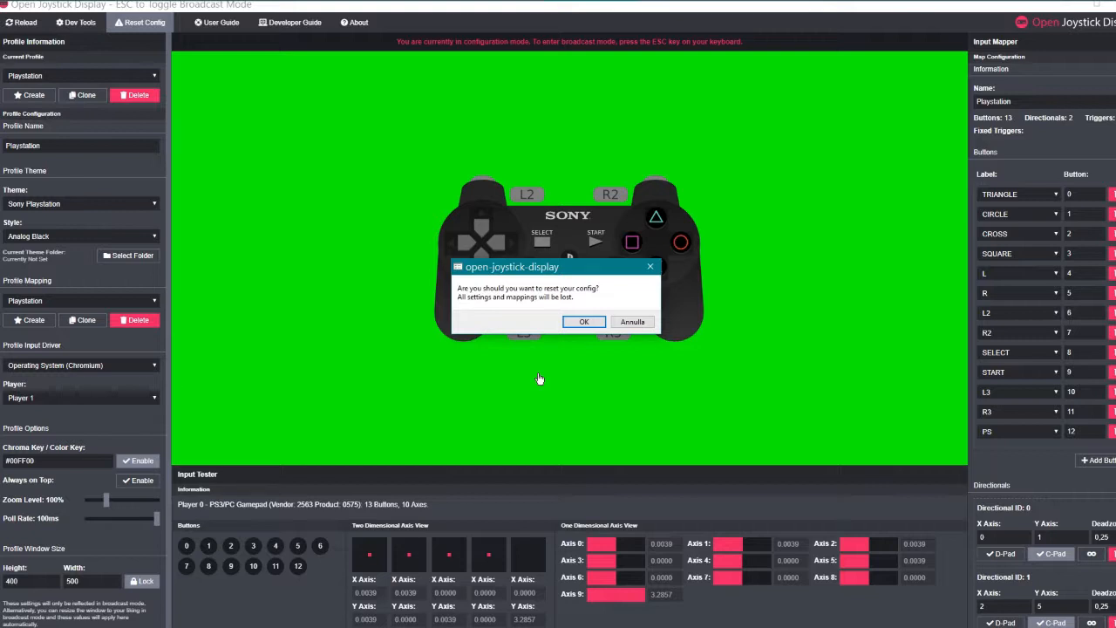
{"action": "left_click", "coordinate": [586, 322]}
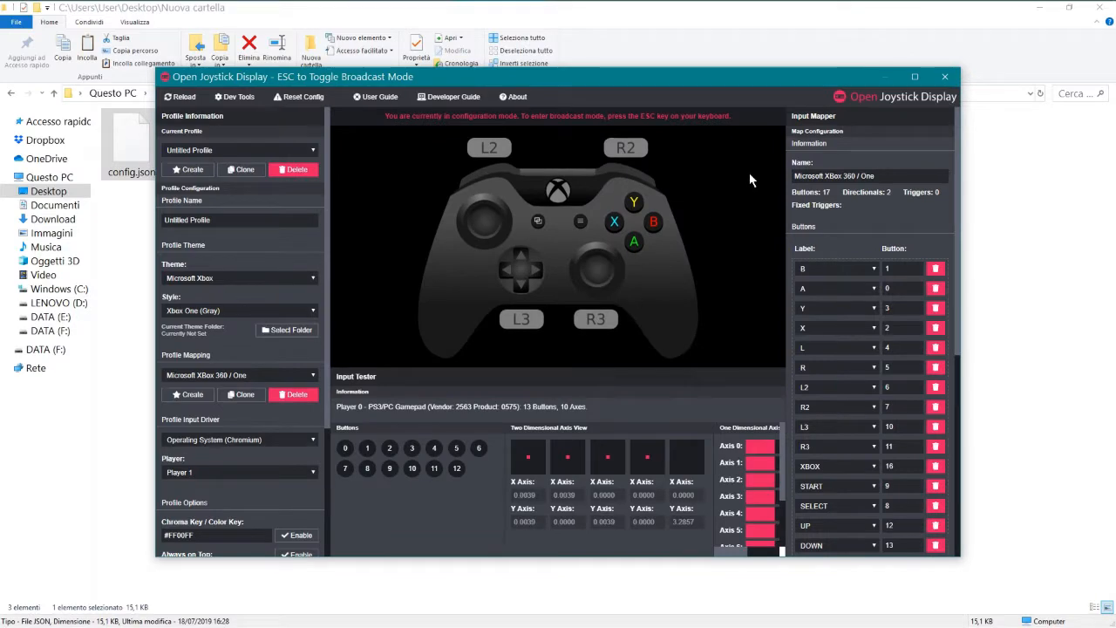
{"action": "left_click", "coordinate": [910, 72]}
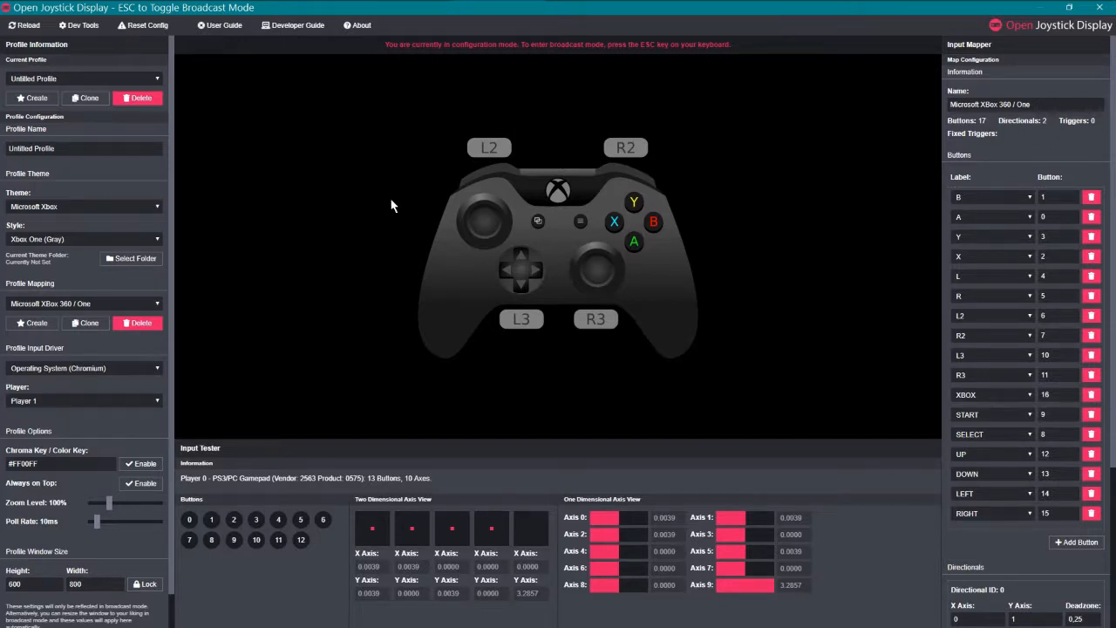
Step: Create a new profile and name it Playstation
{"action": "left_click", "coordinate": [74, 78]}
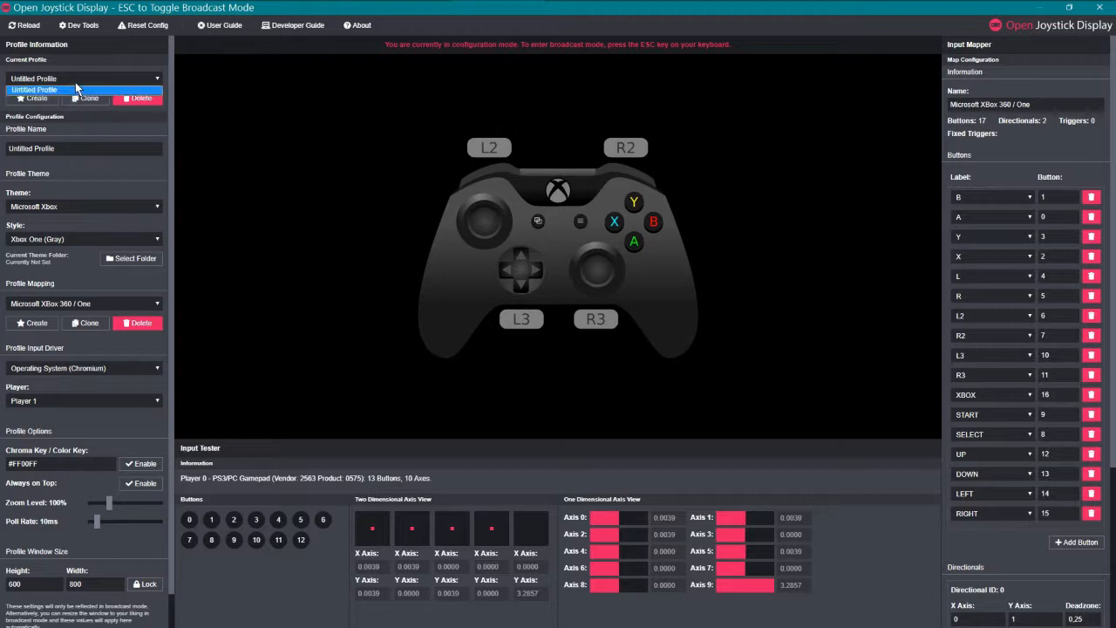
{"action": "left_click", "coordinate": [75, 86]}
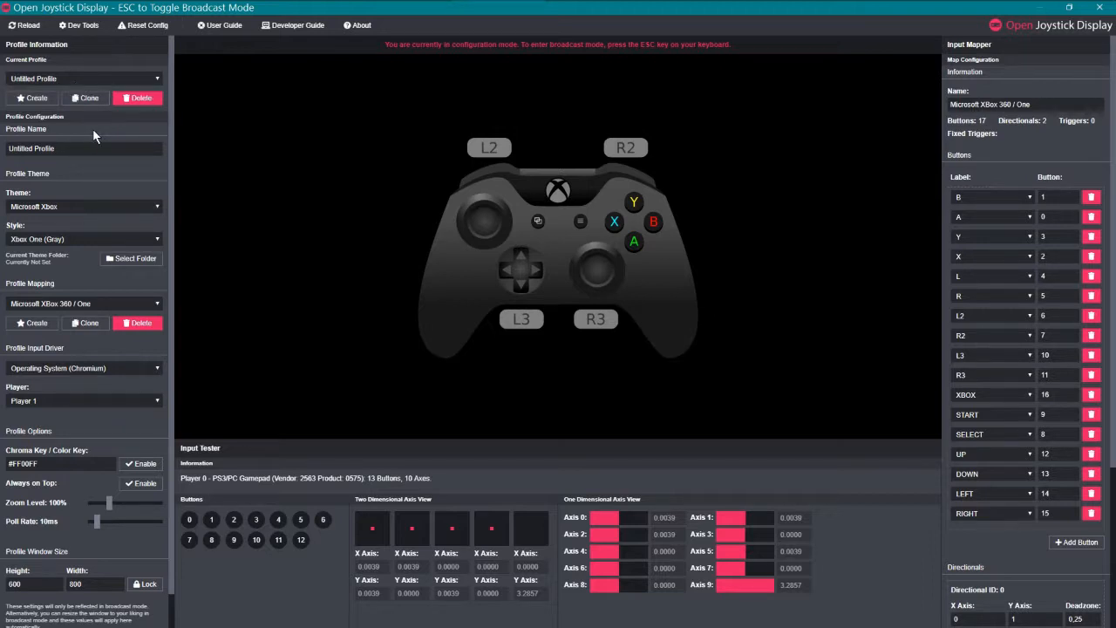
{"action": "left_click", "coordinate": [46, 101]}
{"action": "left_click", "coordinate": [124, 79]}
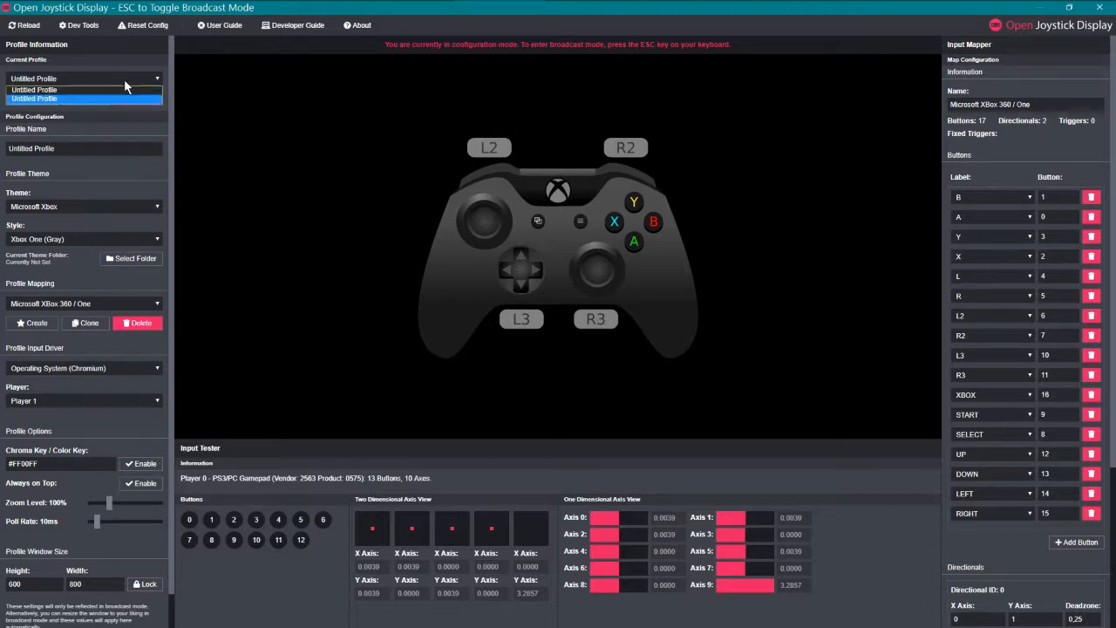
{"action": "left_click", "coordinate": [109, 73]}
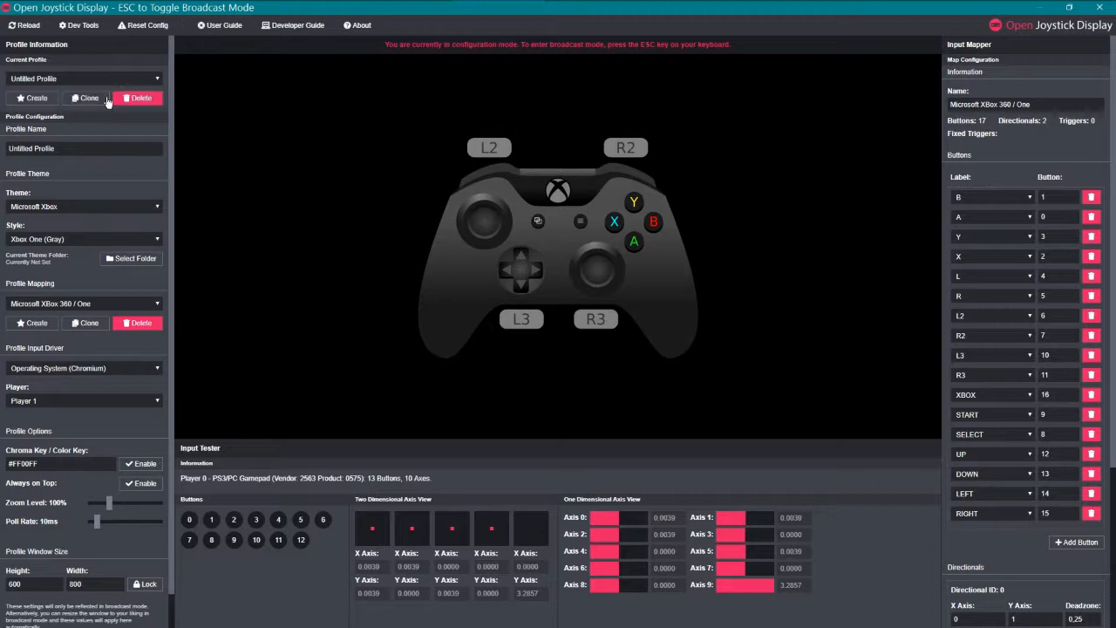
{"action": "triple_click", "coordinate": [98, 145]}
{"action": "type", "text": "Playstation"}
Step: Delete the remaining Untitled Profile
{"action": "left_click", "coordinate": [103, 78]}
{"action": "left_click", "coordinate": [96, 89]}
{"action": "left_click", "coordinate": [136, 99]}
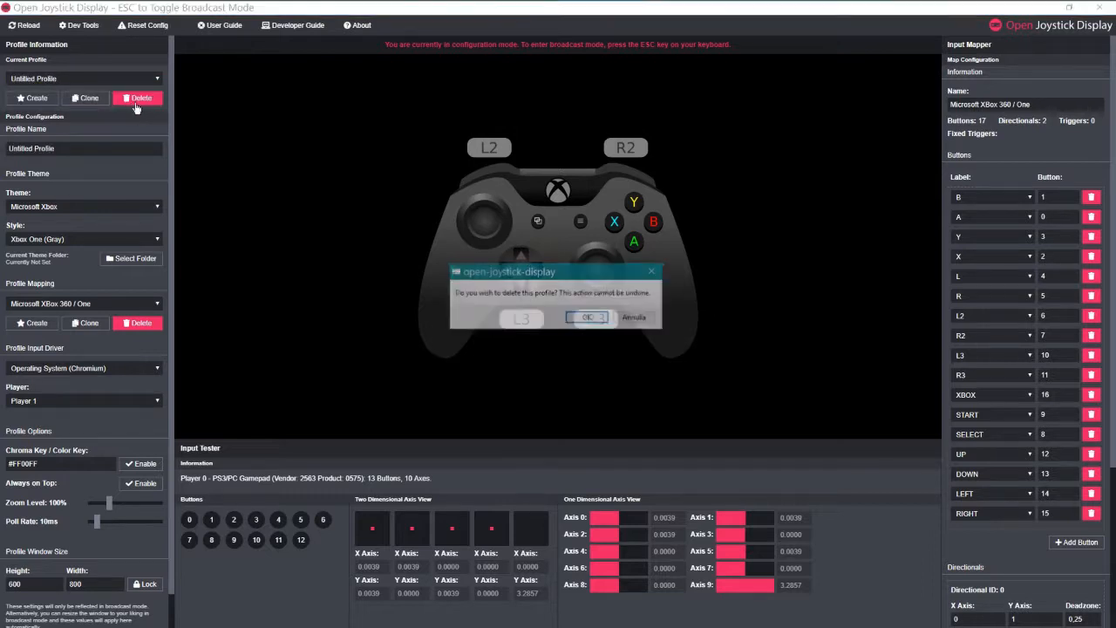
{"action": "left_click", "coordinate": [593, 319]}
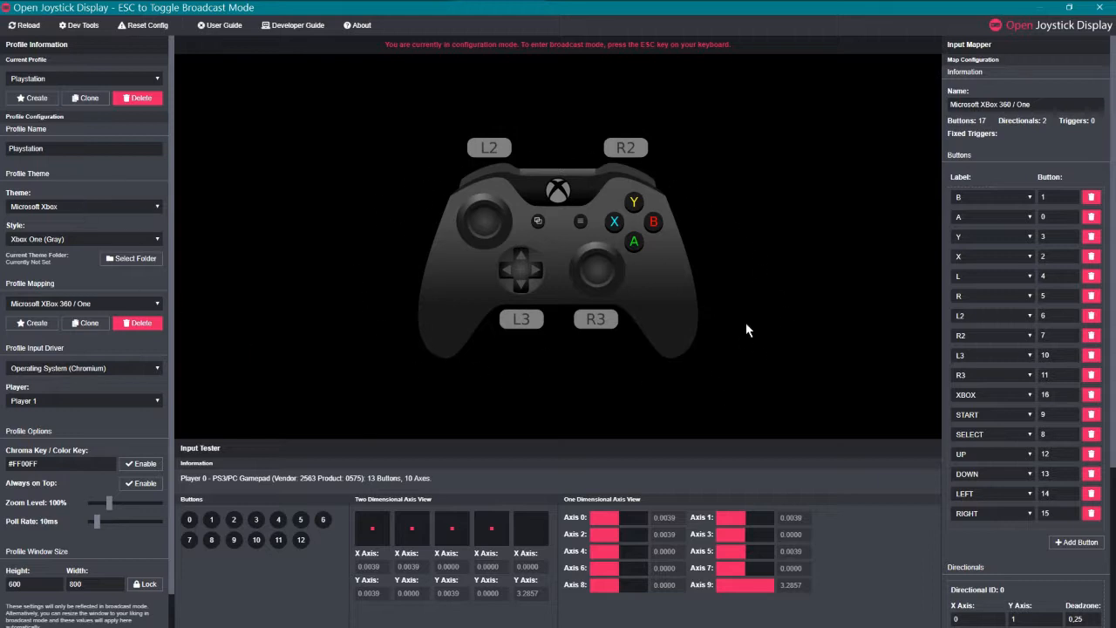
Step: Preview the Nintendo 64 and Nintendo Switch themes and set the profile theme to Sony Playstation
{"action": "left_click", "coordinate": [73, 206]}
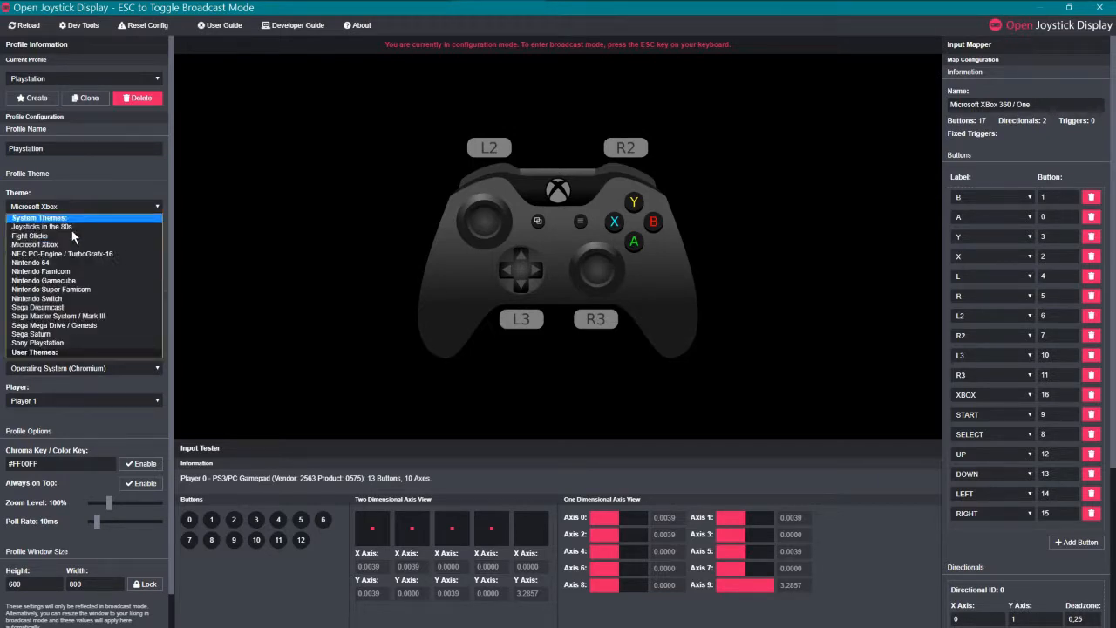
{"action": "left_click", "coordinate": [75, 263]}
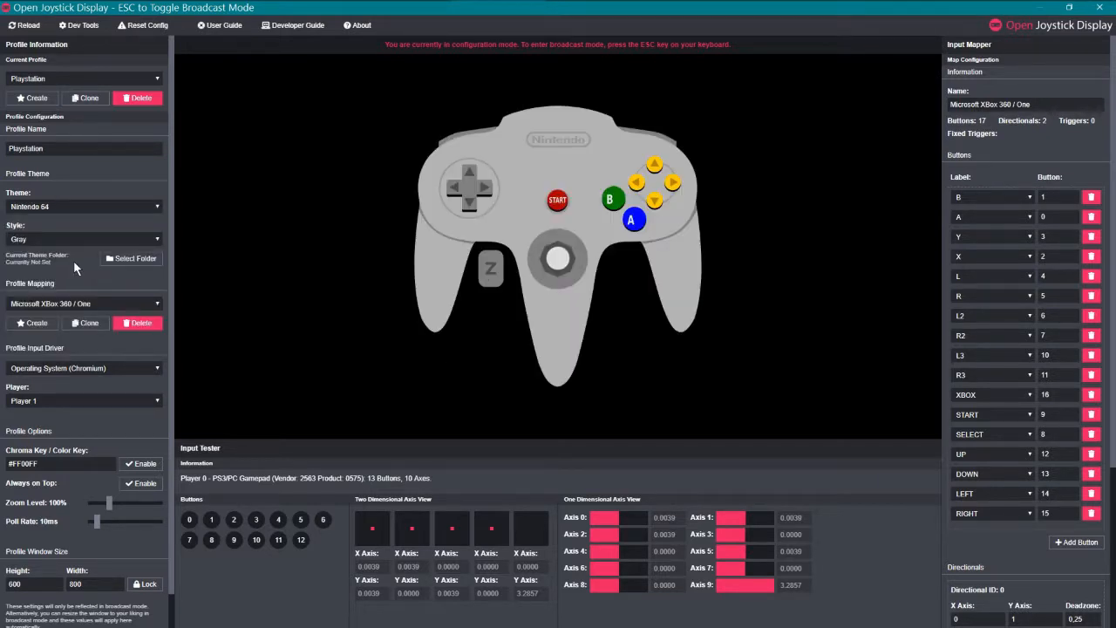
{"action": "left_click", "coordinate": [66, 207]}
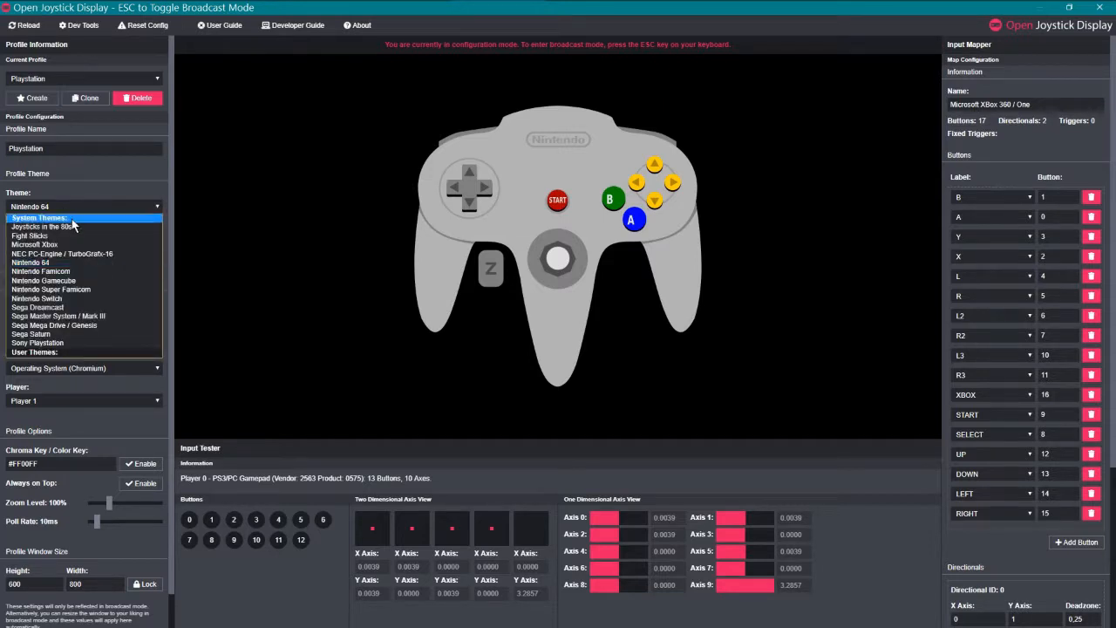
{"action": "left_click", "coordinate": [87, 300]}
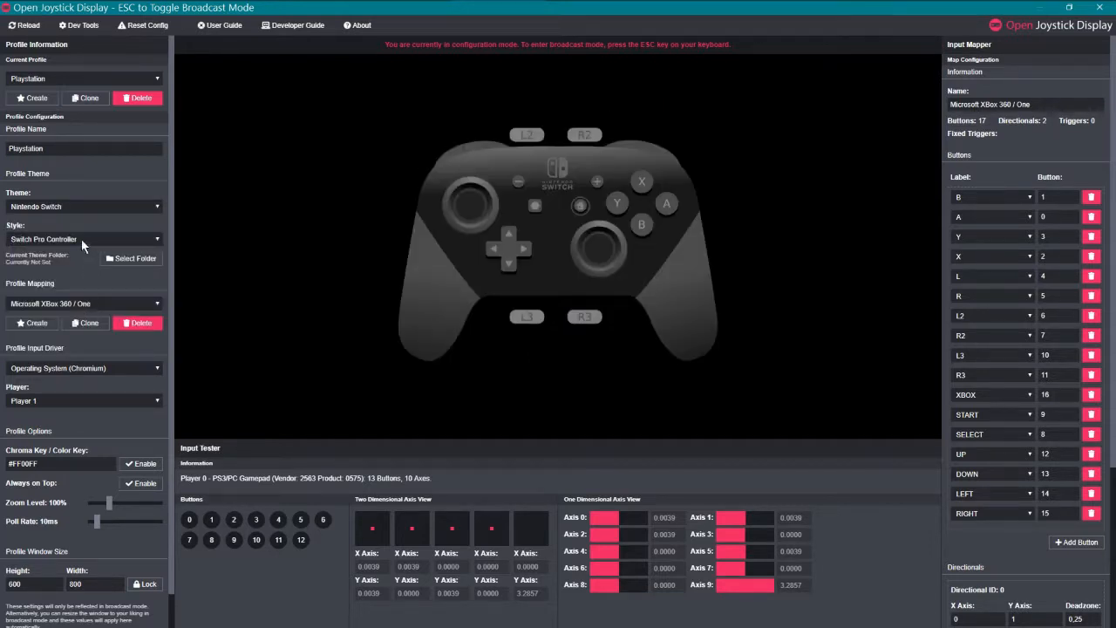
{"action": "left_click", "coordinate": [77, 203]}
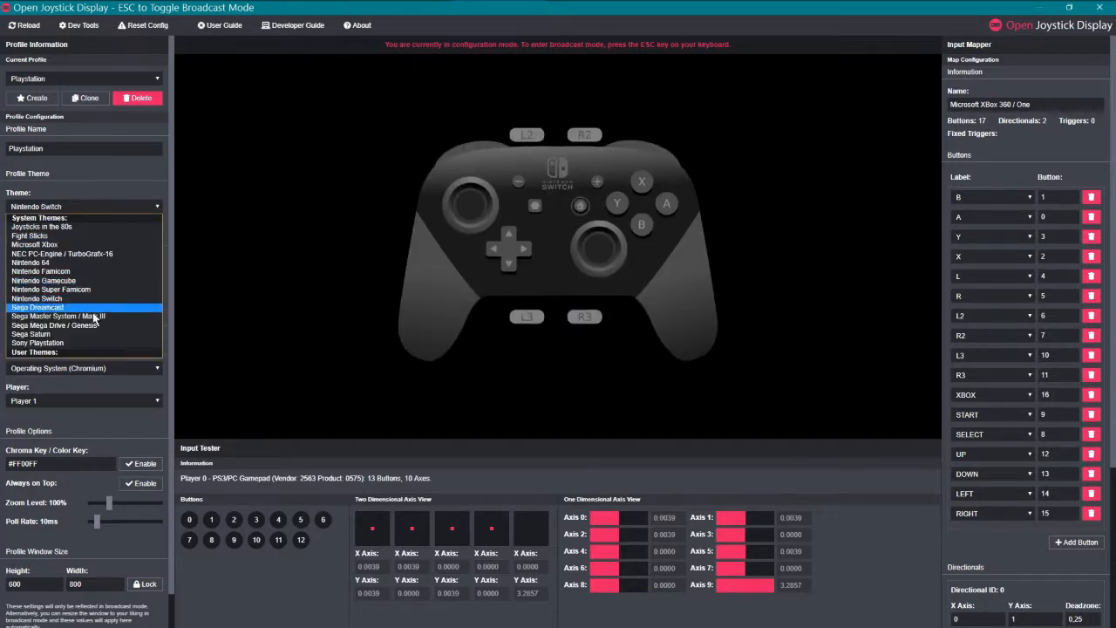
{"action": "left_click", "coordinate": [99, 342]}
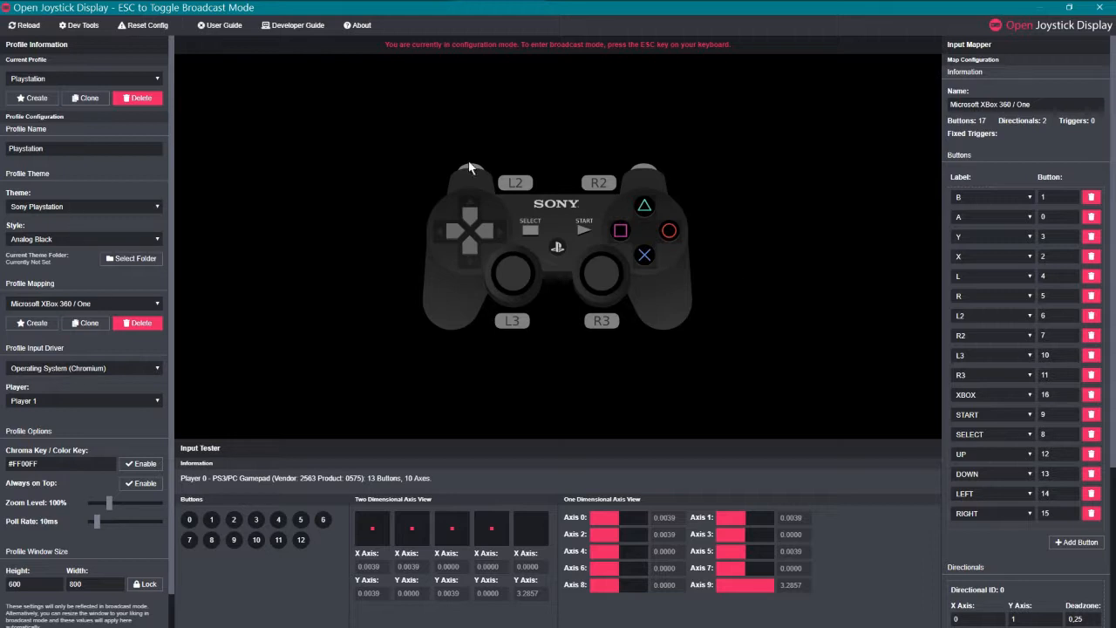
Step: Preview the Digital Gray and Streamer Digital (Orange Active) styles and return the profile style to Analog Black
{"action": "left_click", "coordinate": [43, 243]}
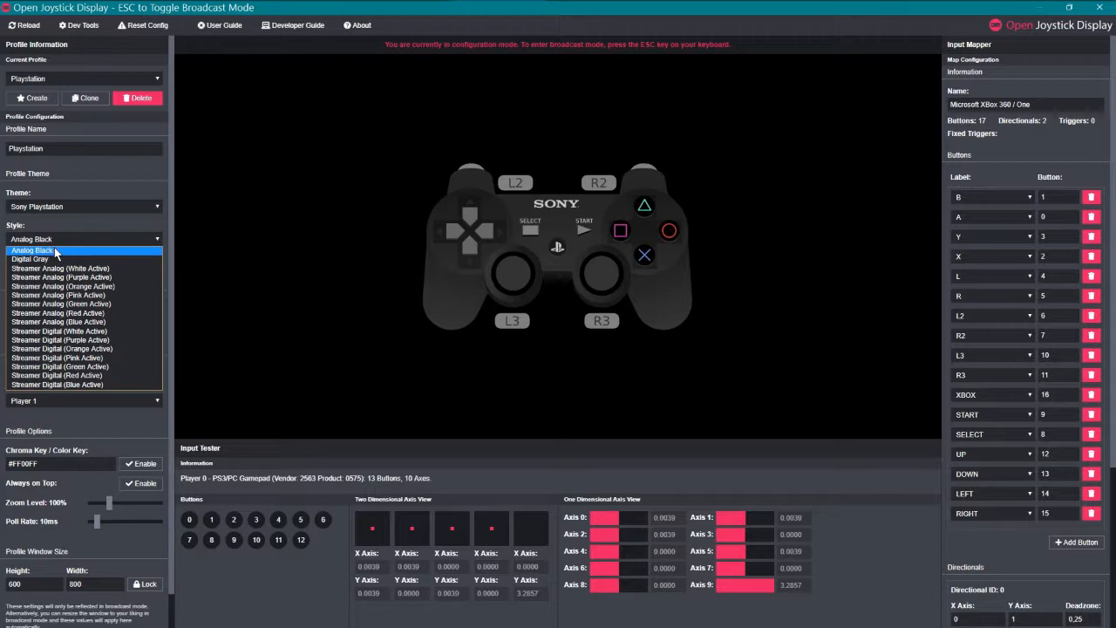
{"action": "left_click", "coordinate": [58, 259]}
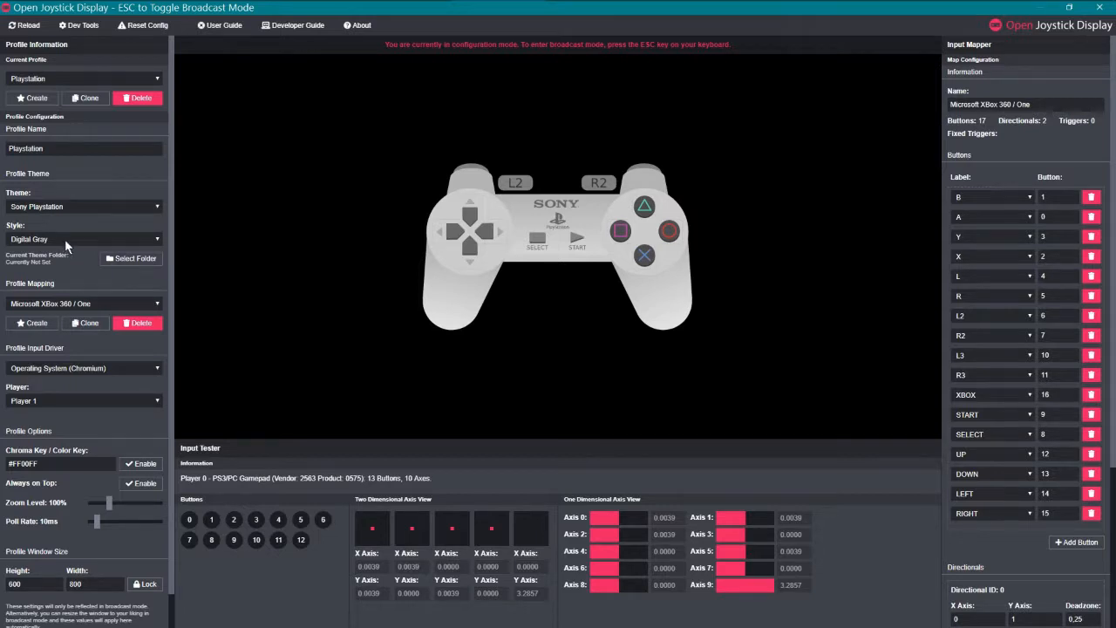
{"action": "left_click", "coordinate": [64, 239]}
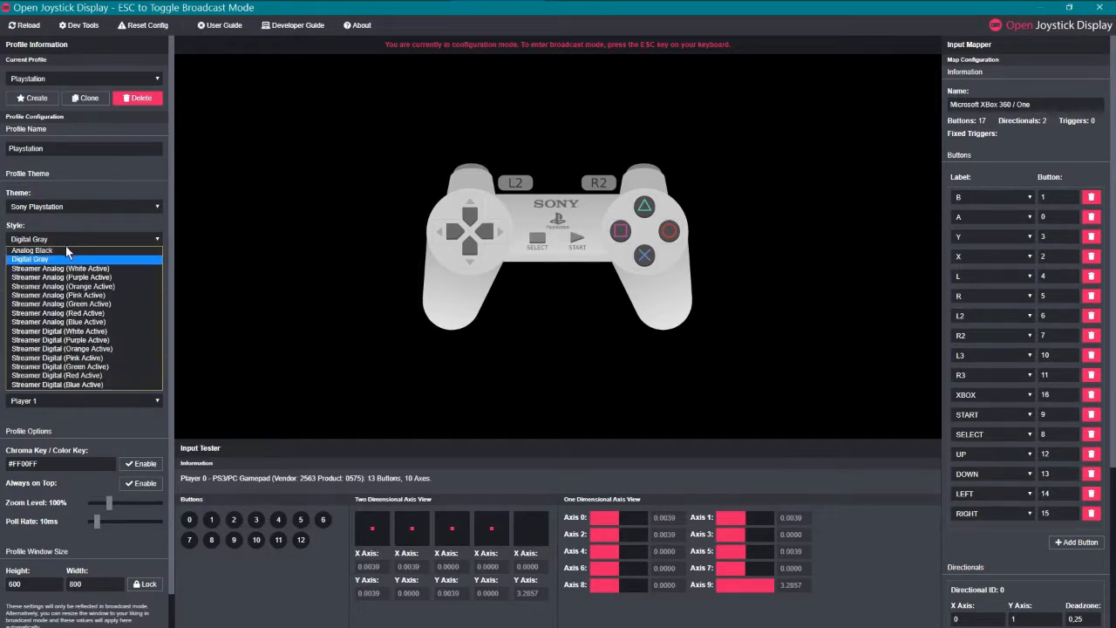
{"action": "left_click", "coordinate": [89, 345]}
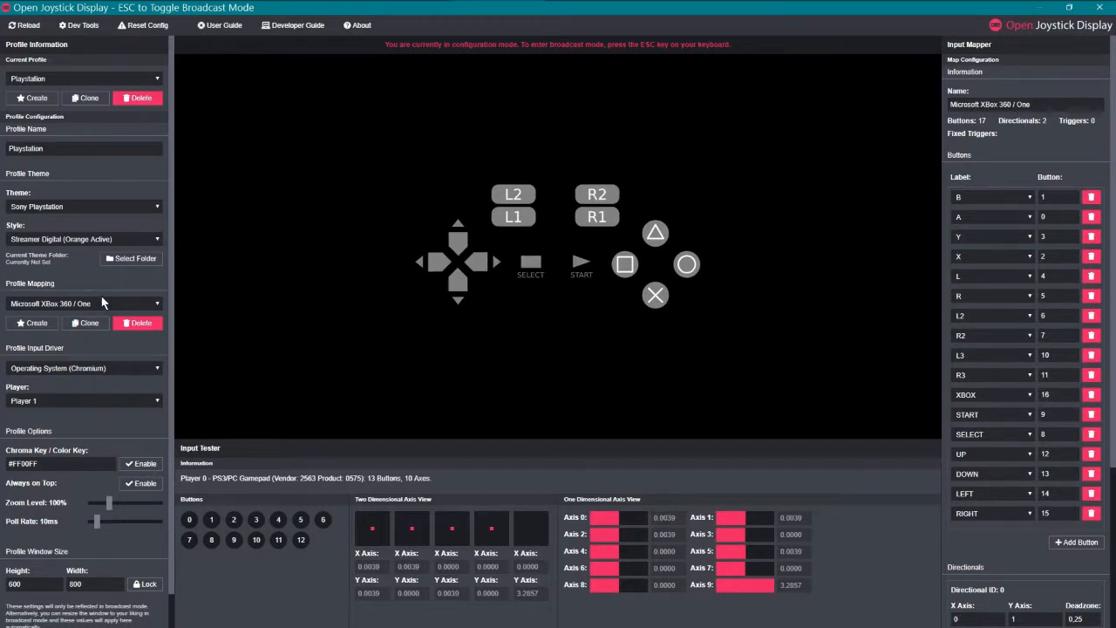
{"action": "left_click", "coordinate": [86, 242]}
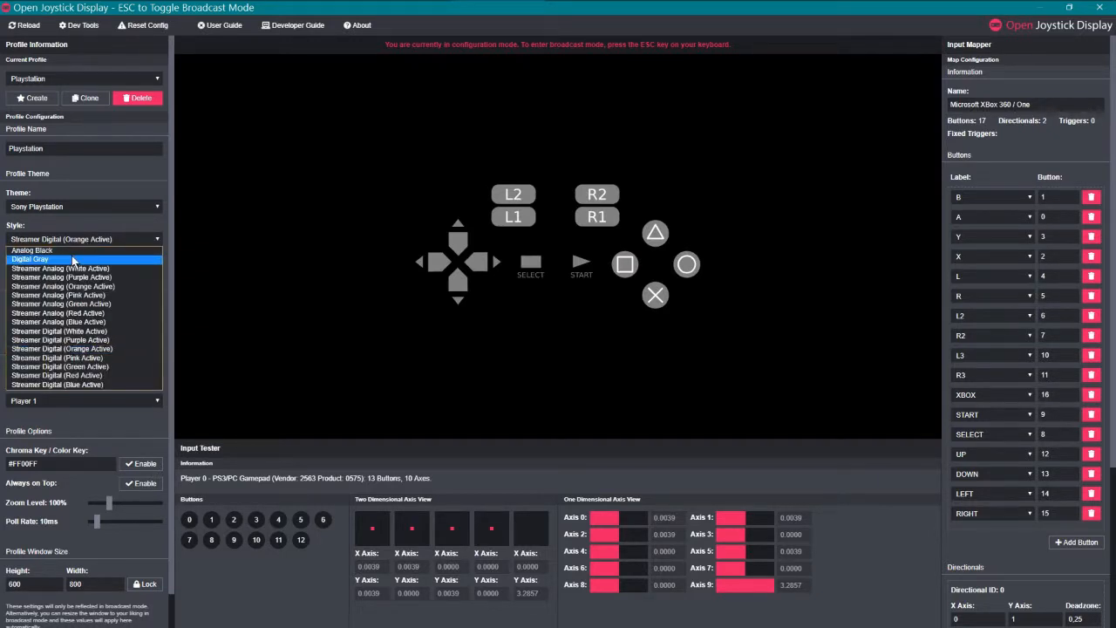
{"action": "left_click", "coordinate": [70, 250]}
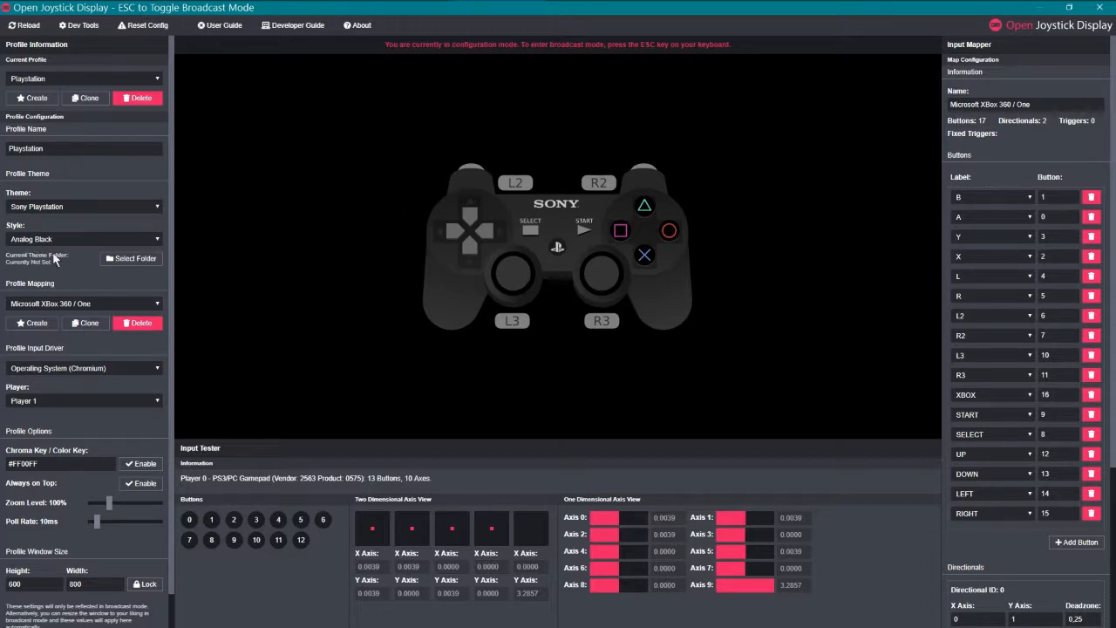
Step: View the custom theme folder chooser, cancel it, and look at the label choices for the Y button mapping
{"action": "left_click", "coordinate": [132, 258]}
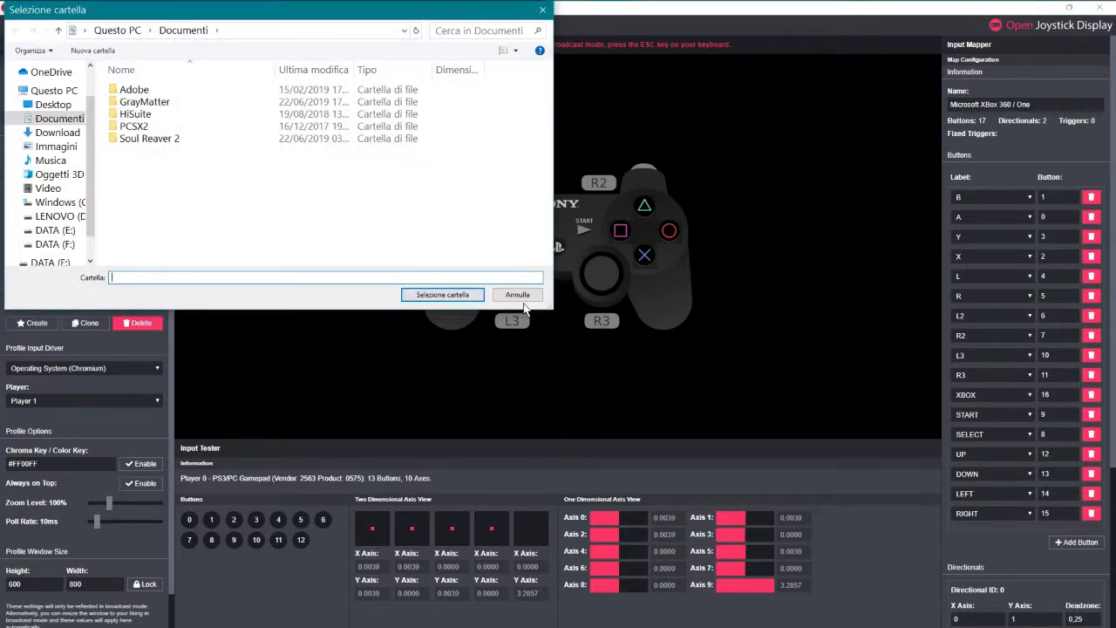
{"action": "left_click", "coordinate": [514, 294]}
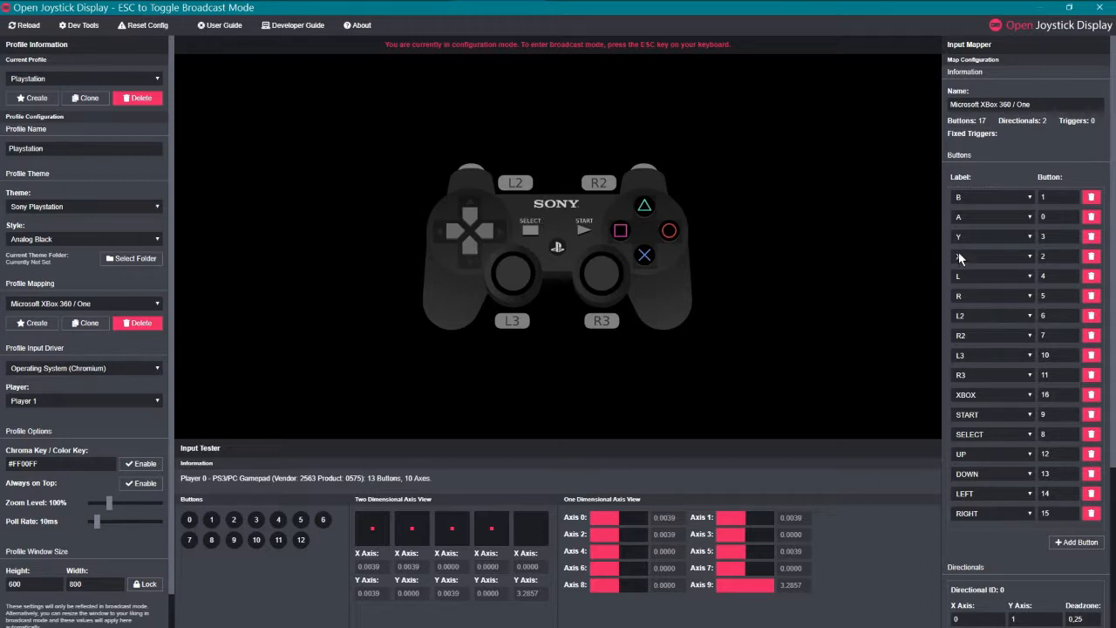
{"action": "left_click", "coordinate": [981, 237]}
{"action": "left_click", "coordinate": [980, 237]}
Step: Set the profile mapping to Sony PlayStation 3, keeping the Operating System (Chromium) input driver and Player 1
{"action": "left_click", "coordinate": [114, 302]}
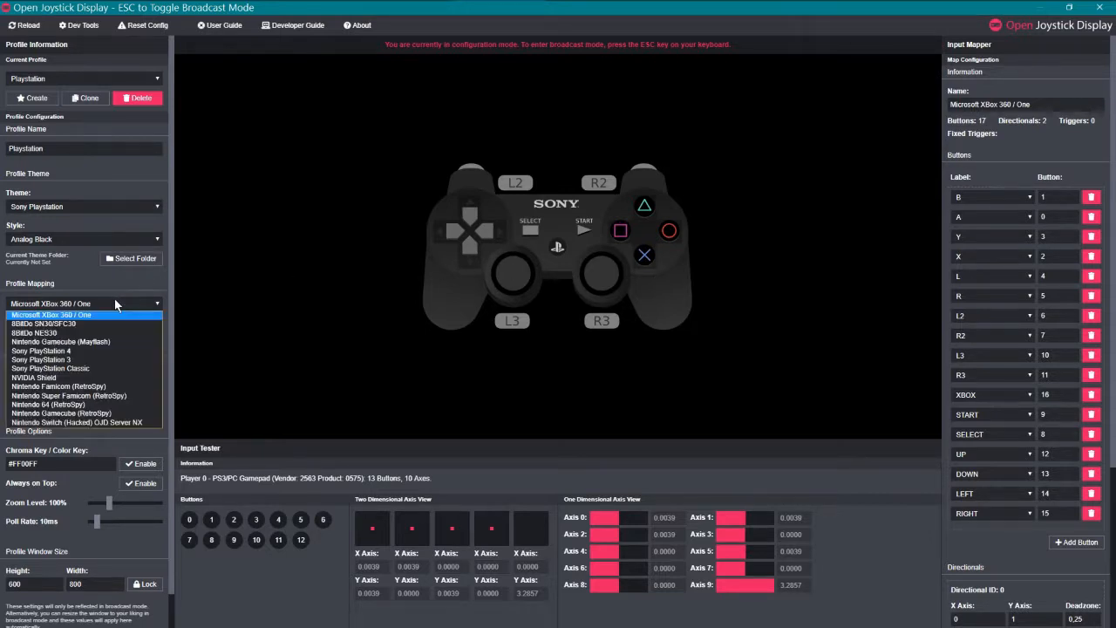
{"action": "left_click", "coordinate": [129, 359]}
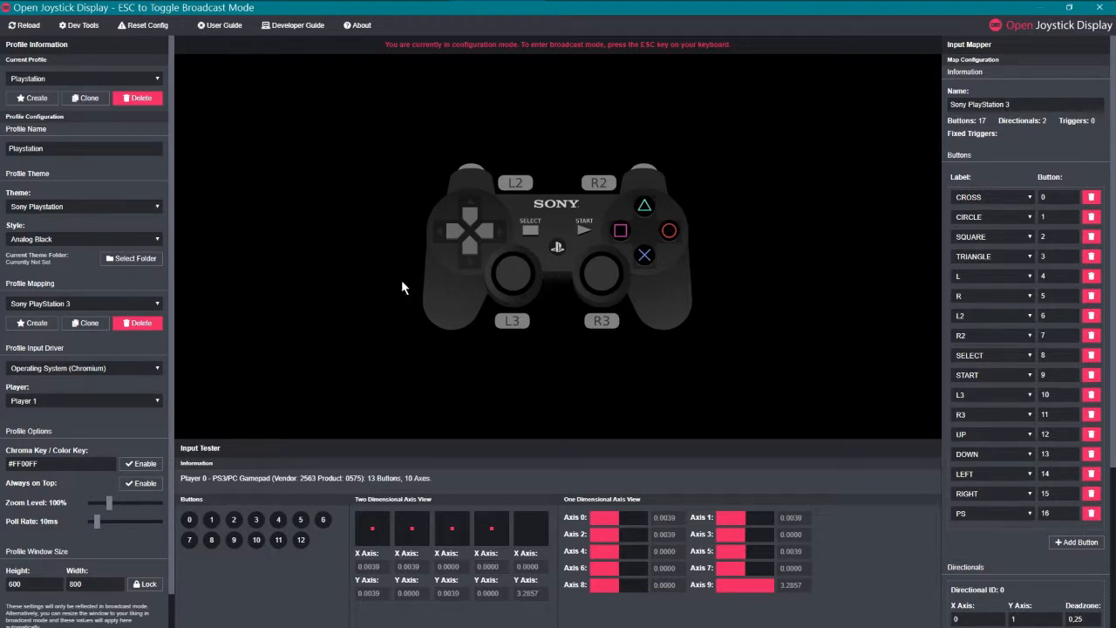
{"action": "left_click", "coordinate": [105, 367]}
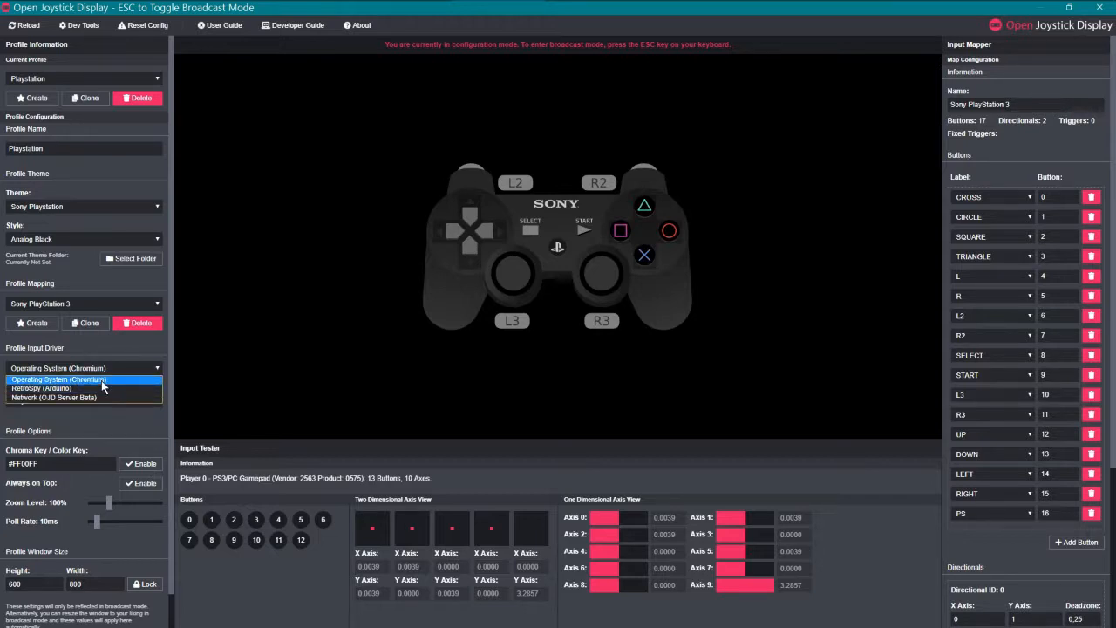
{"action": "left_click", "coordinate": [102, 380]}
{"action": "left_click", "coordinate": [122, 402]}
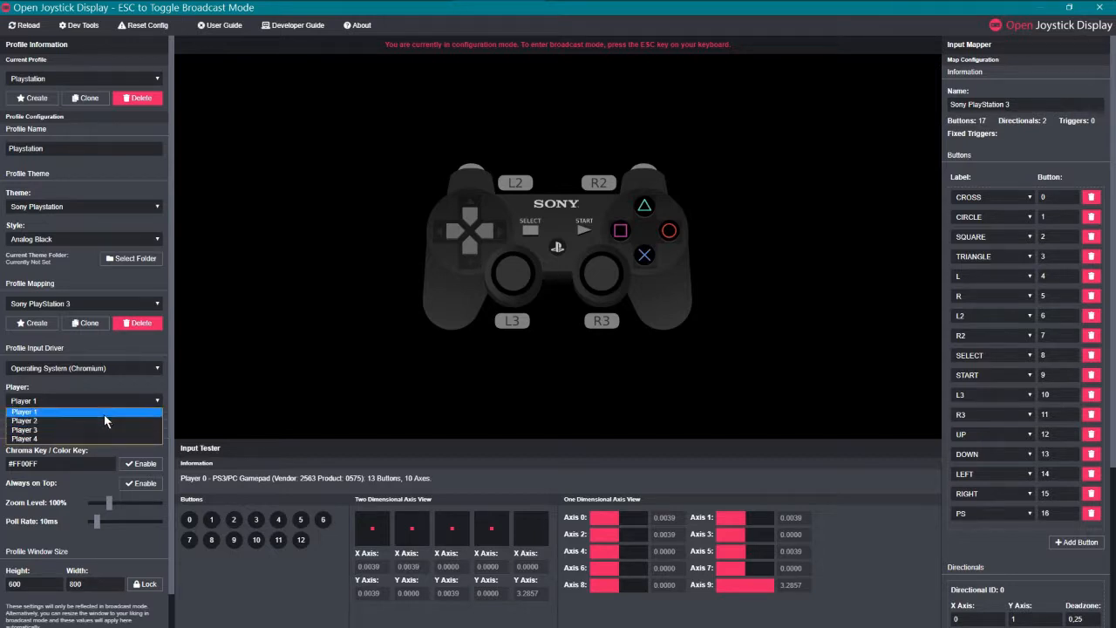
{"action": "left_click", "coordinate": [103, 413]}
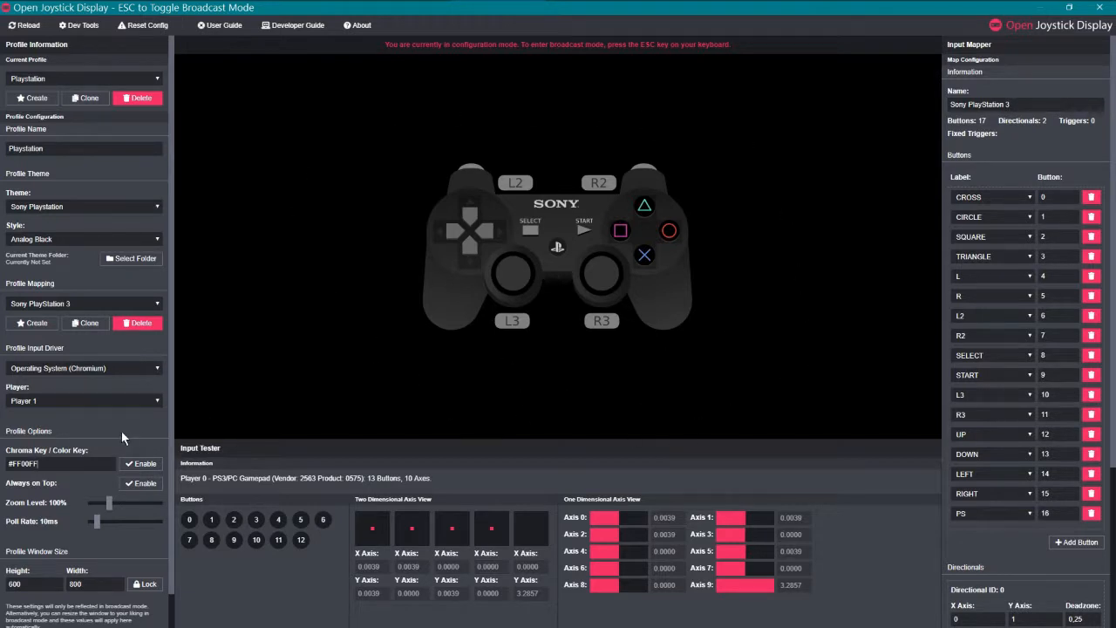
Step: Enable the chroma key and set its color to #0000FF
{"action": "left_click", "coordinate": [140, 466]}
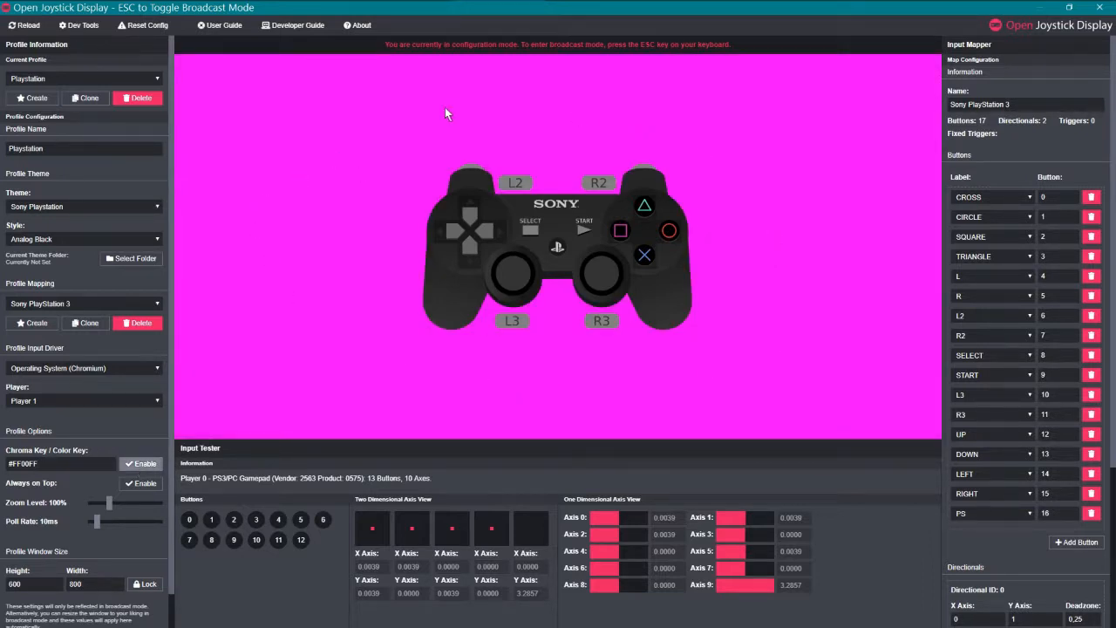
{"action": "triple_click", "coordinate": [49, 463]}
{"action": "left_click", "coordinate": [49, 463]}
{"action": "key", "text": "BackSpace"}
{"action": "key", "text": "BackSpace"}
{"action": "type", "text": "00"}
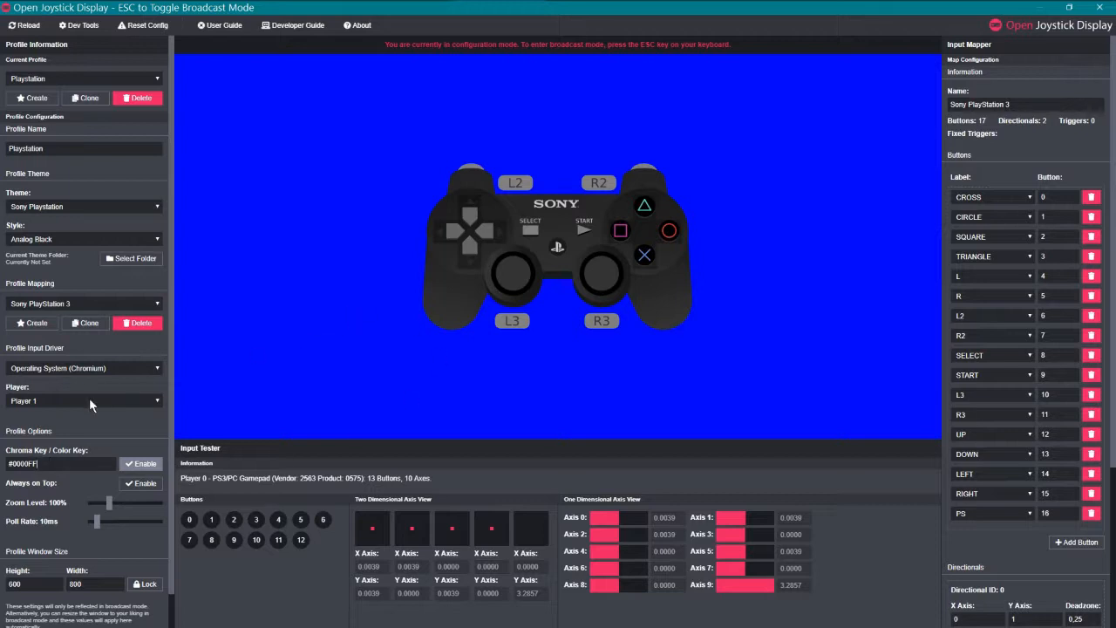
Step: Try the chroma key color #00FF00 and return it to #0000FF
{"action": "key", "text": "BackSpace"}
{"action": "key", "text": "BackSpace"}
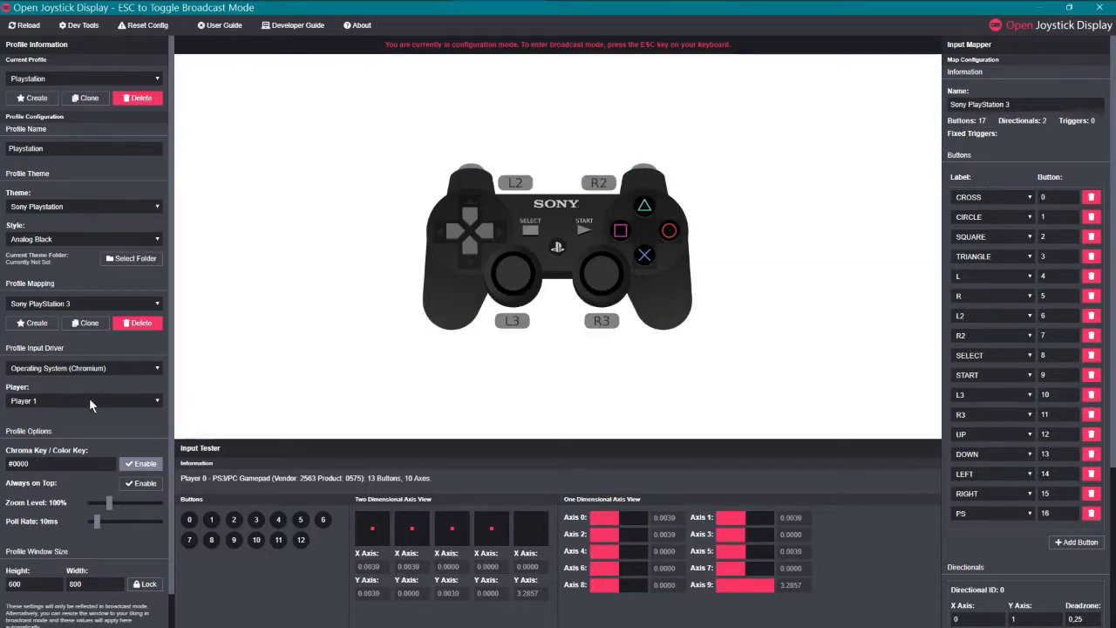
{"action": "type", "text": "FF00"}
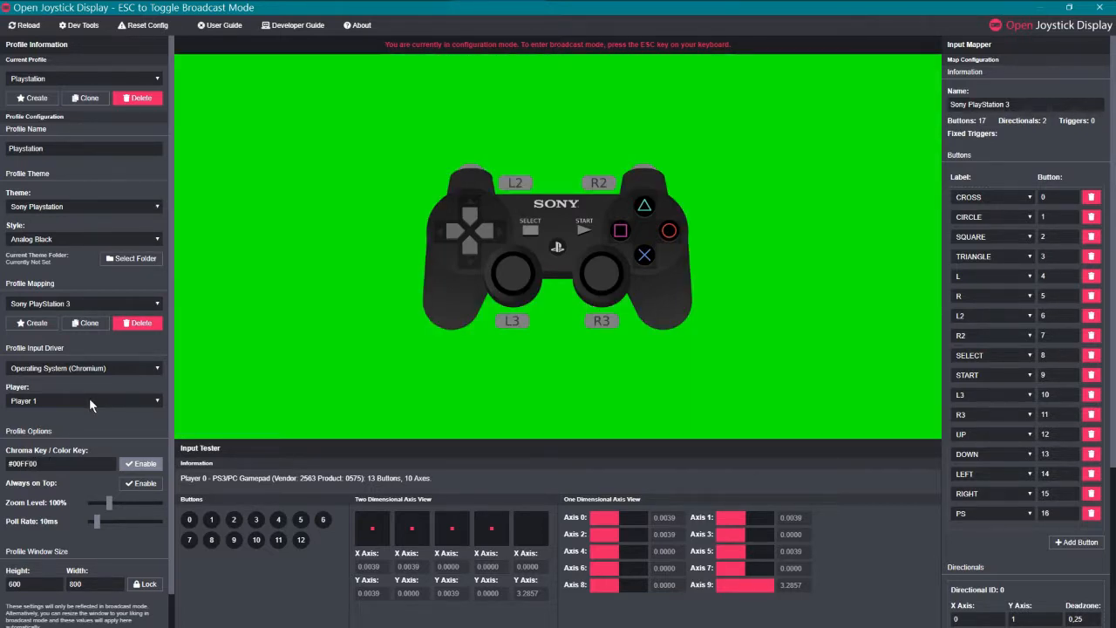
{"action": "key", "text": "Right"}
{"action": "key", "text": "BackSpace"}
{"action": "key", "text": "BackSpace"}
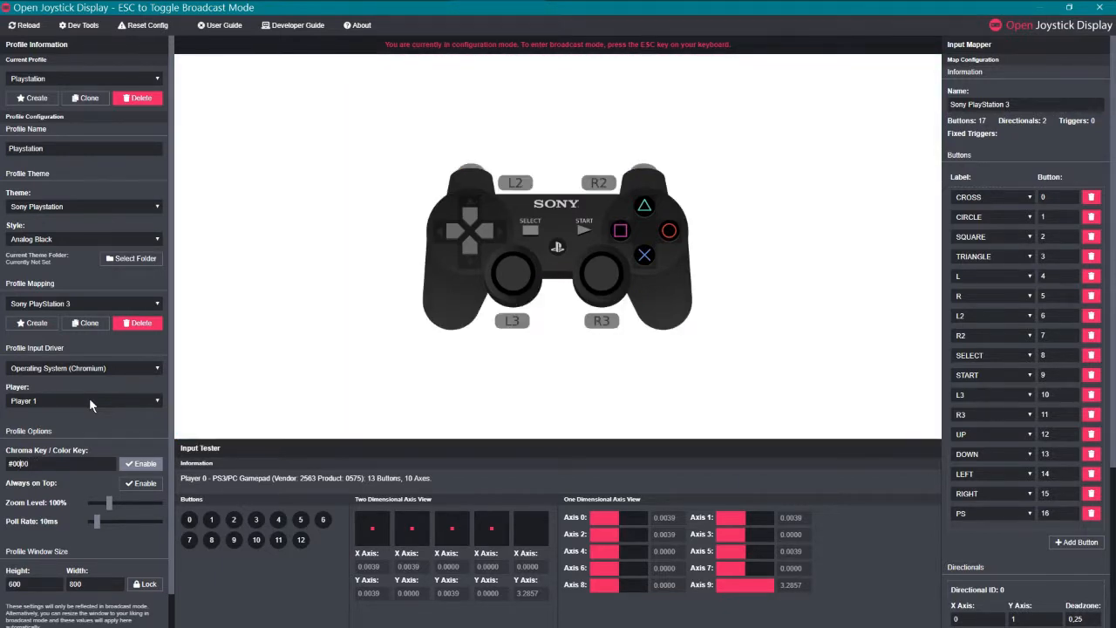
{"action": "key", "text": "Right"}
{"action": "key", "text": "Right"}
{"action": "type", "text": "FF"}
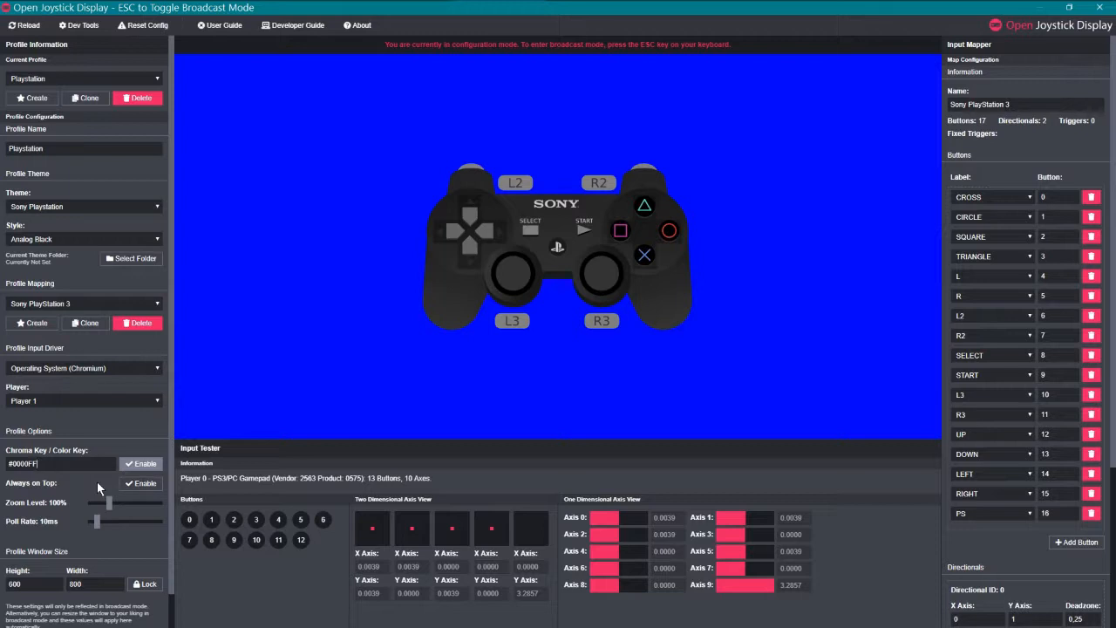
Step: Try a 200% zoom level in broadcast mode and return the zoom to 100%
{"action": "left_click_drag", "start_coordinate": [110, 501], "coordinate": [134, 515]}
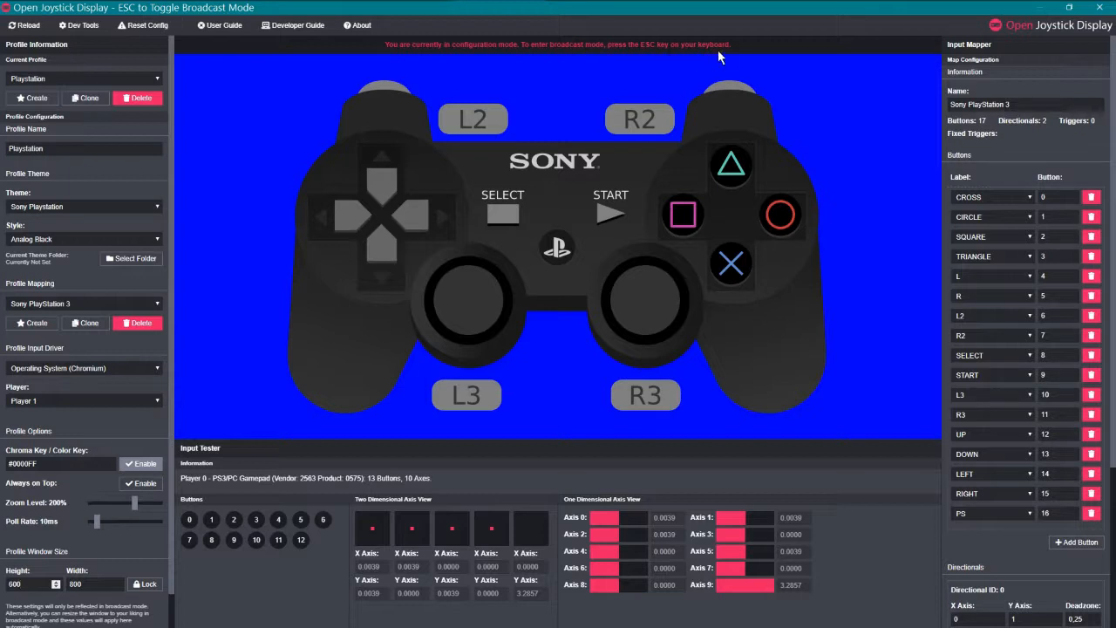
{"action": "key", "text": "Escape"}
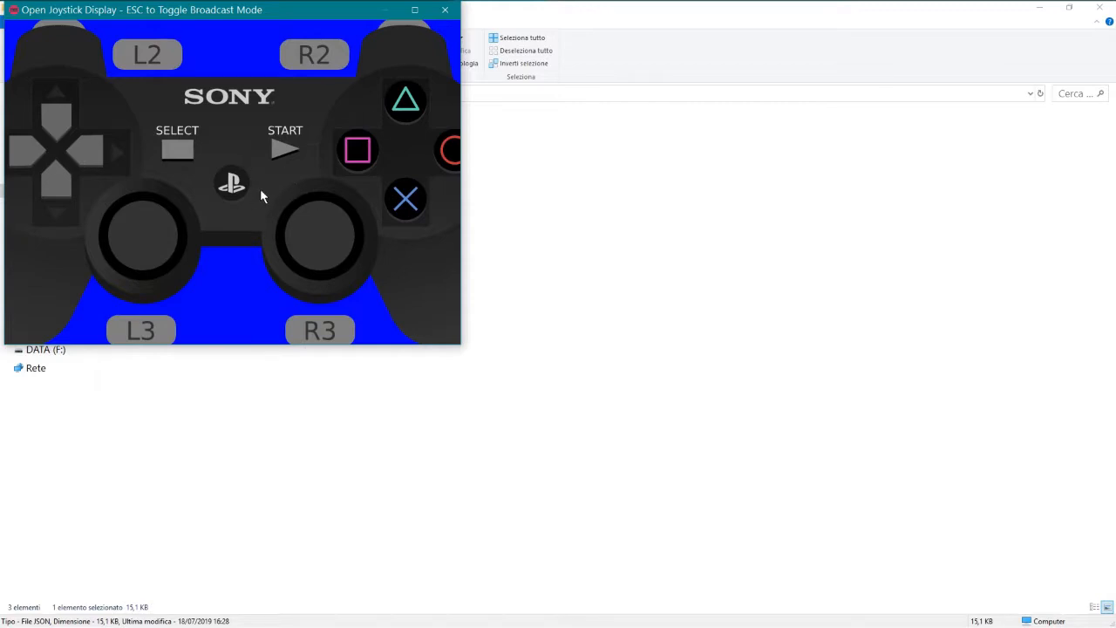
{"action": "key", "text": "Escape"}
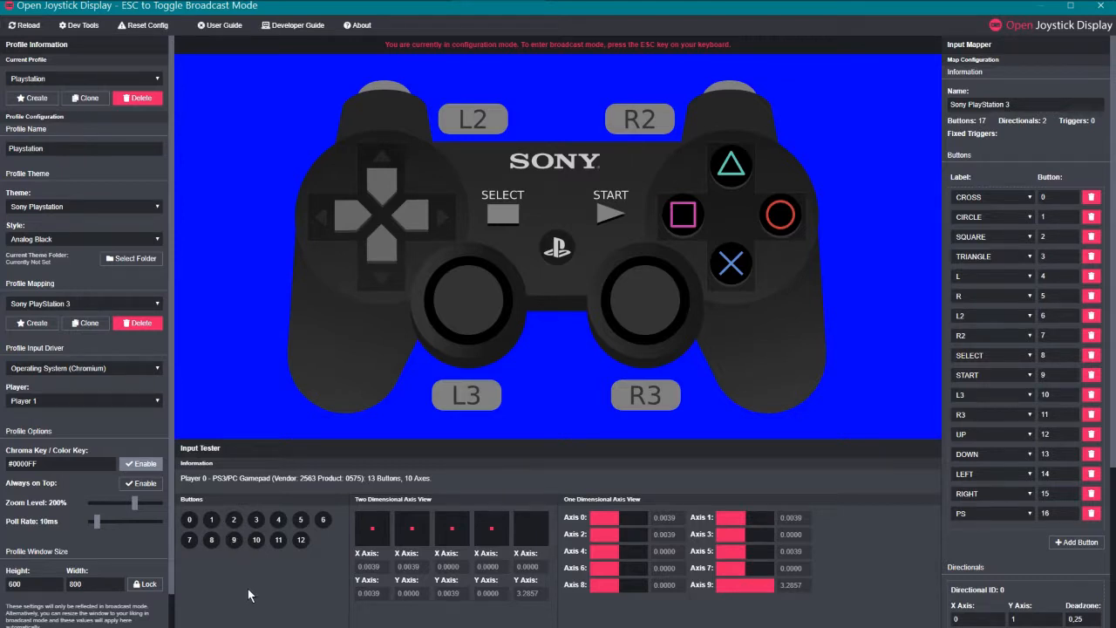
{"action": "left_click_drag", "start_coordinate": [135, 505], "coordinate": [110, 503]}
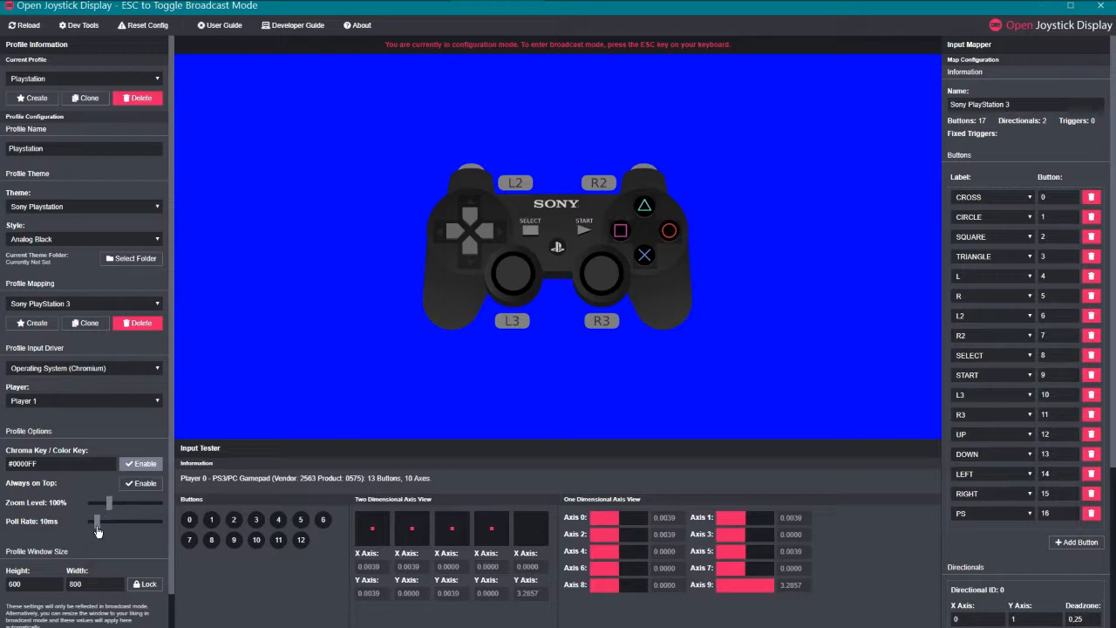
Step: Raise the profile's poll rate to the maximum of 100 ms
{"action": "mouse_move", "coordinate": [96, 530]}
{"action": "left_mouse_down"}
{"action": "mouse_move", "coordinate": [171, 530]}
{"action": "mouse_move", "coordinate": [101, 532]}
{"action": "mouse_move", "coordinate": [115, 533]}
{"action": "left_mouse_up"}
{"action": "mouse_move", "coordinate": [115, 521]}
{"action": "left_mouse_down"}
{"action": "mouse_move", "coordinate": [125, 524]}
{"action": "mouse_move", "coordinate": [114, 519]}
{"action": "left_mouse_up"}
{"action": "left_click_drag", "start_coordinate": [116, 521], "coordinate": [200, 534]}
Step: Enter broadcast mode, check Open Joystick Display's CPU usage in Task Manager, and return to configuration mode
{"action": "key", "text": "Escape"}
{"action": "key", "text": "ctrl+shift+Escape"}
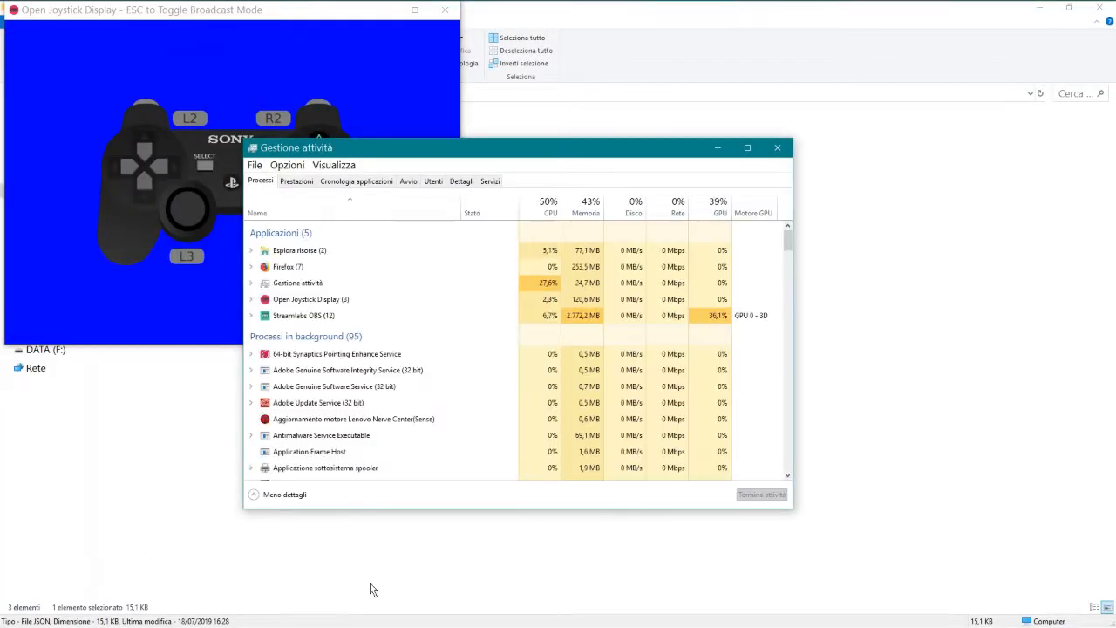
{"action": "left_click", "coordinate": [346, 301]}
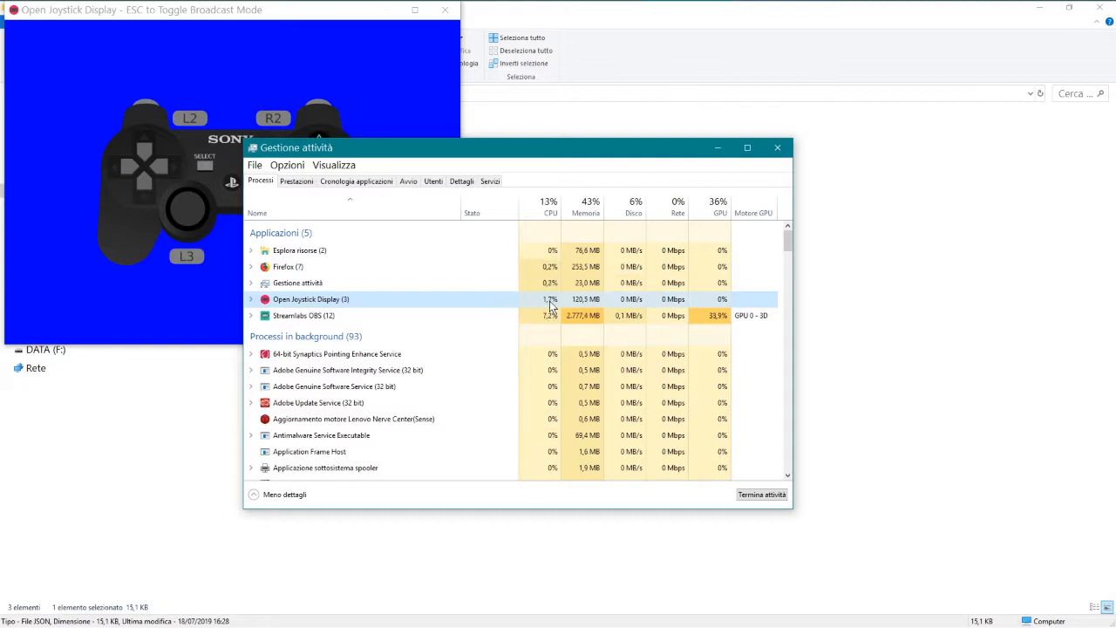
{"action": "left_click", "coordinate": [387, 101]}
{"action": "key", "text": "Escape"}
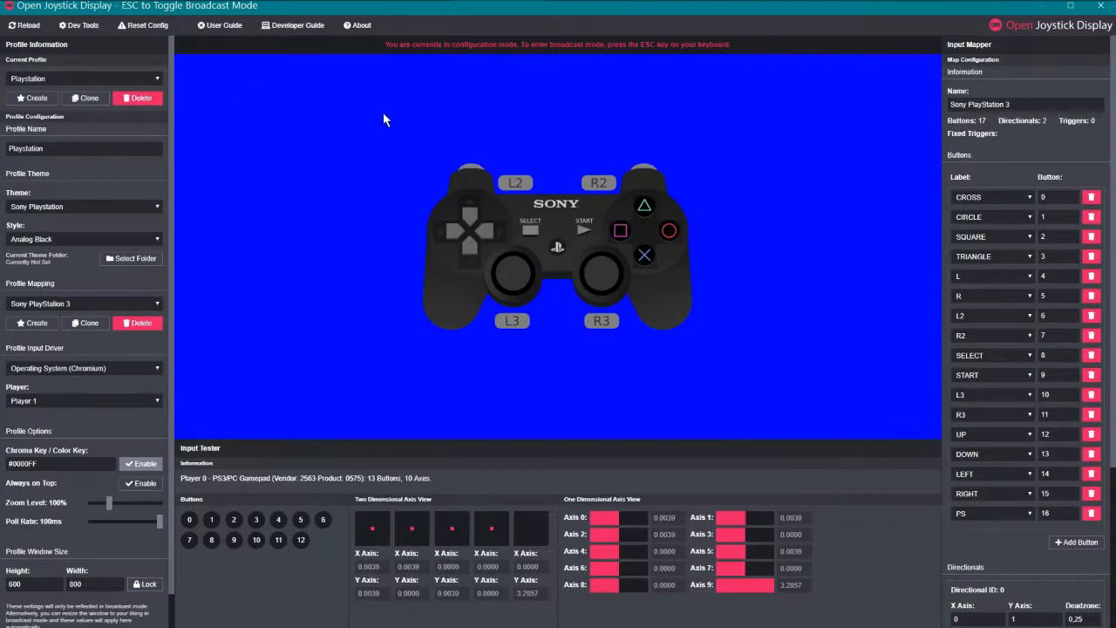
Step: Lower the poll rate to 1 ms, compare the CPU usage in Task Manager, and close Task Manager
{"action": "left_click_drag", "start_coordinate": [160, 520], "coordinate": [86, 531]}
{"action": "key", "text": "alt+Tab"}
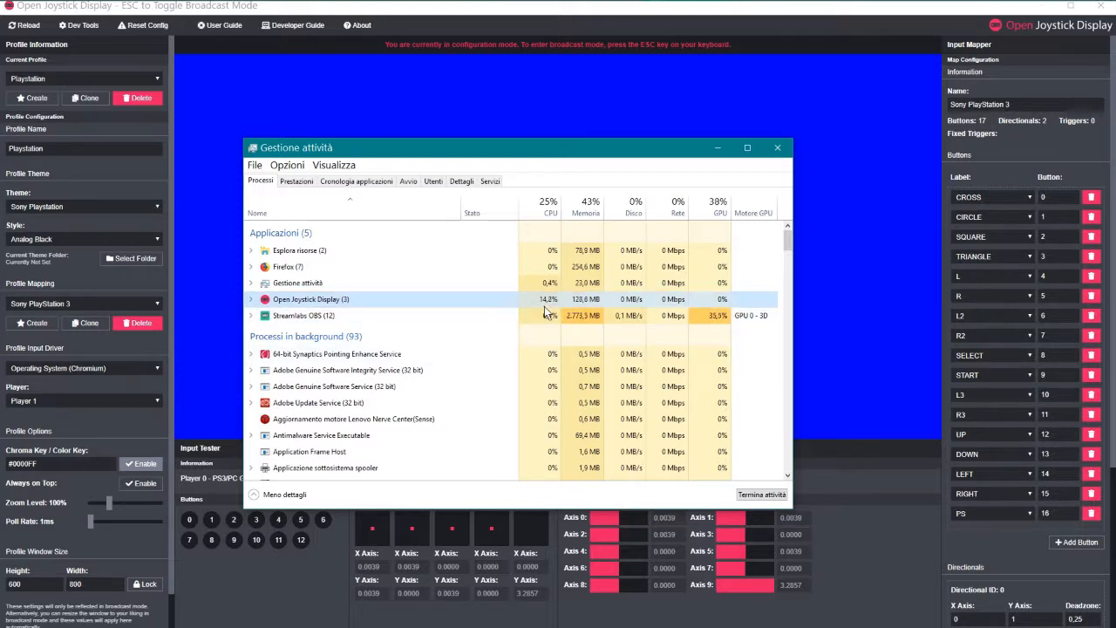
{"action": "left_click", "coordinate": [777, 147]}
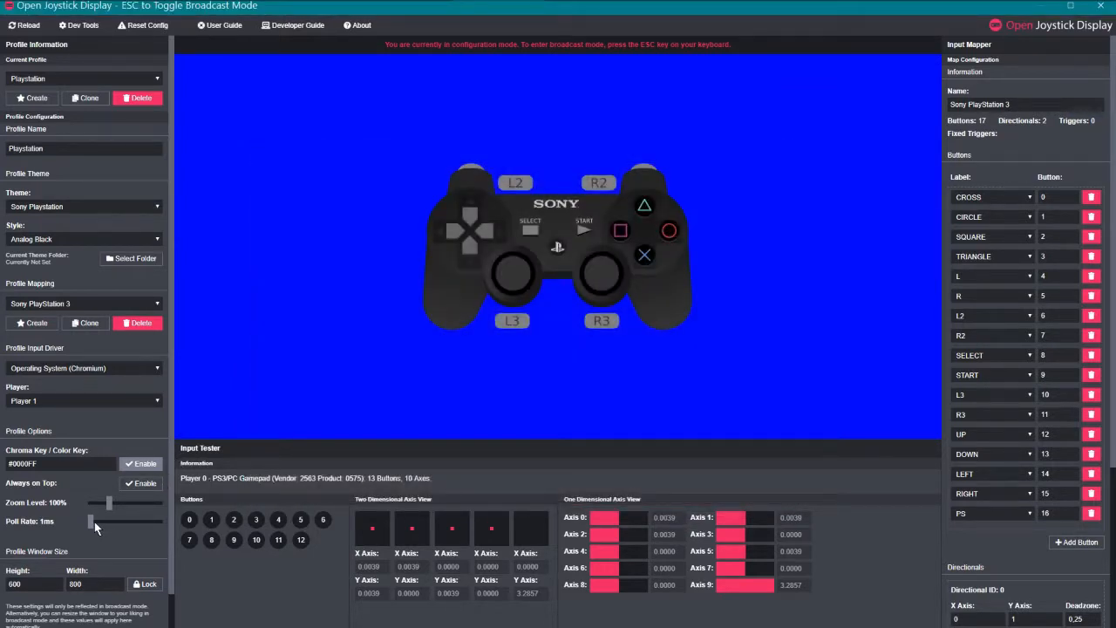
Step: Set the poll rate to 100 ms and recheck the CPU usage in Task Manager while in broadcast mode
{"action": "left_click_drag", "start_coordinate": [92, 523], "coordinate": [195, 530]}
{"action": "key", "text": "ctrl+shift+Escape"}
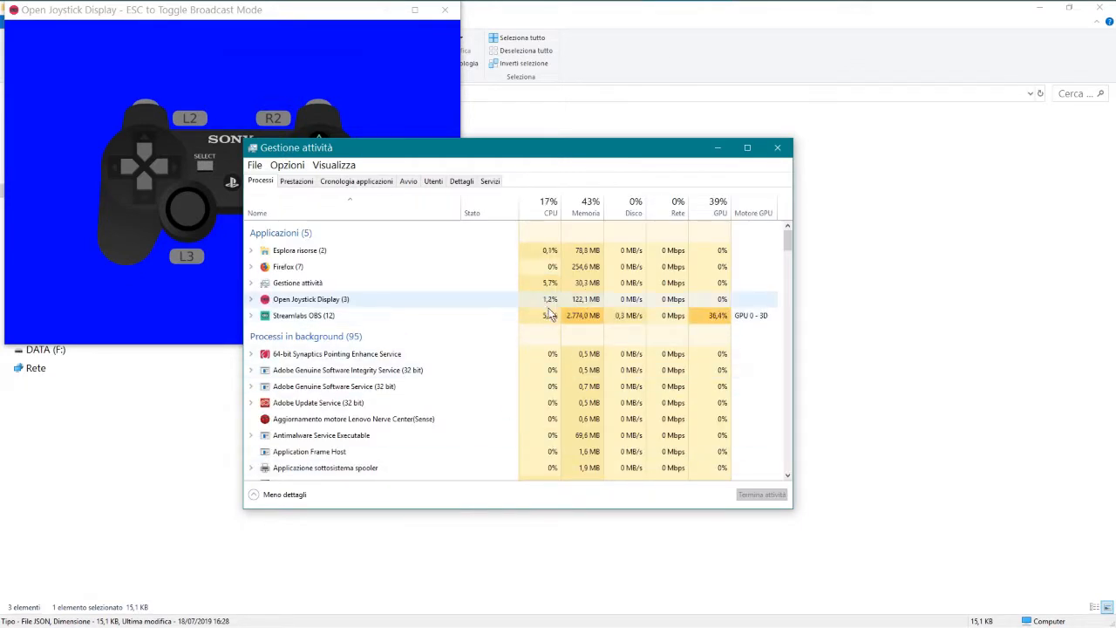
{"action": "left_click", "coordinate": [544, 305]}
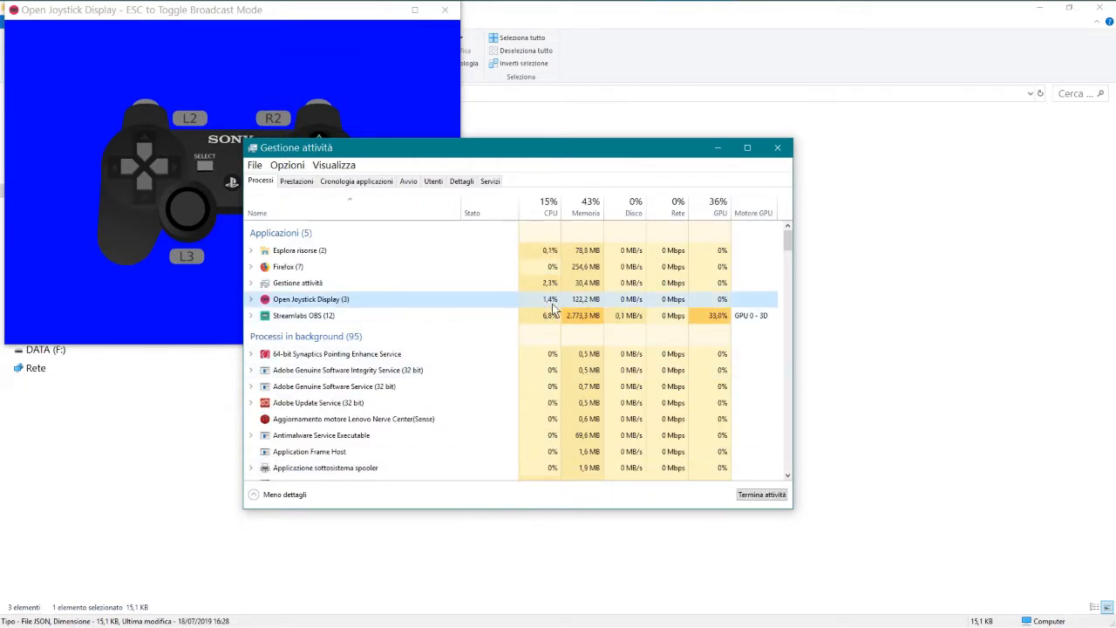
{"action": "left_click", "coordinate": [776, 148]}
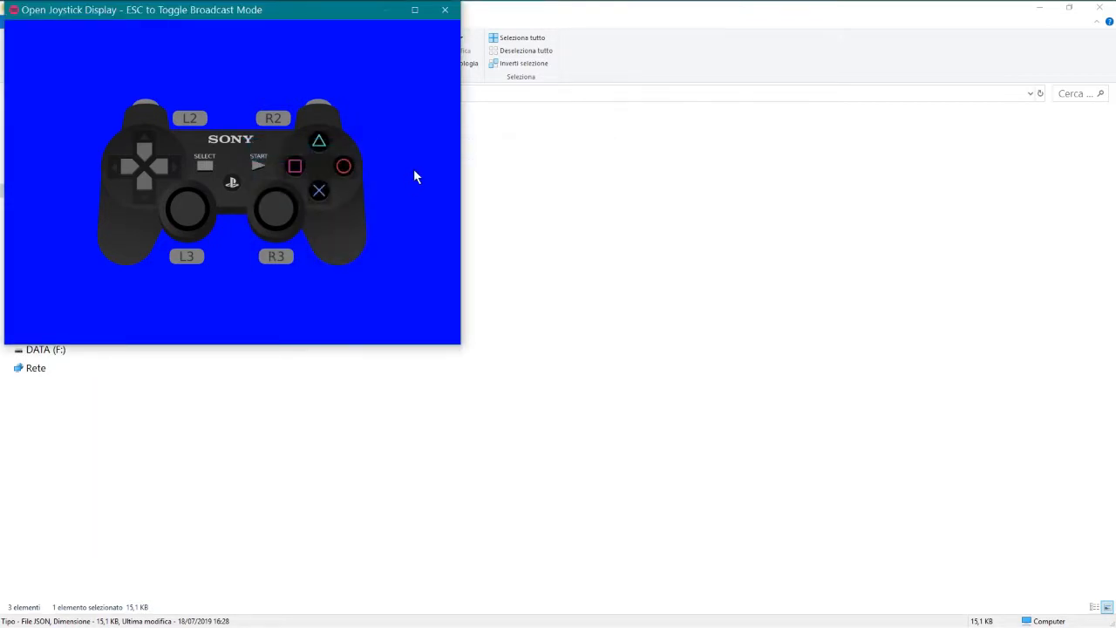
{"action": "key", "text": "Escape"}
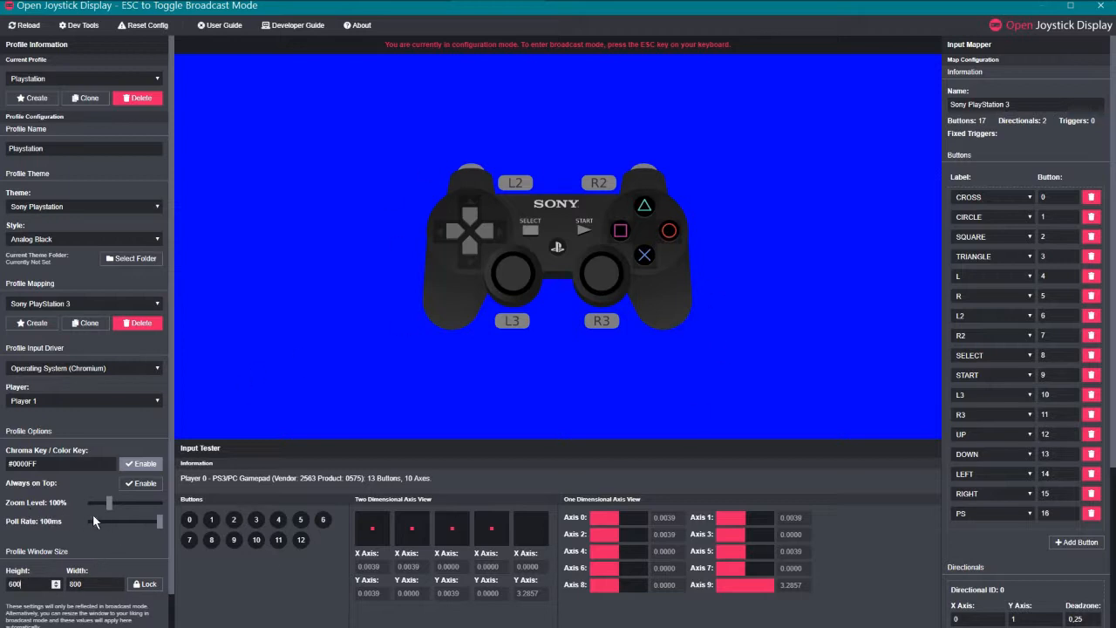
Step: Set the profile window size to height 400 and width 500, and preview it in broadcast mode
{"action": "double_click", "coordinate": [28, 585]}
{"action": "type", "text": "400"}
{"action": "key", "text": "Tab"}
{"action": "type", "text": "500"}
{"action": "key", "text": "Escape"}
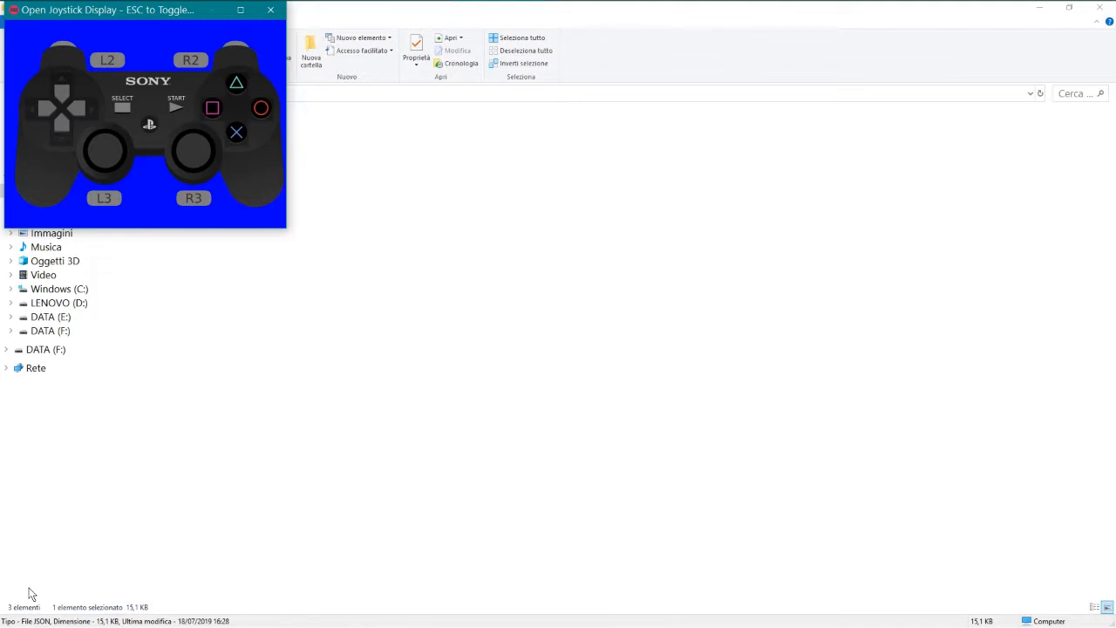
{"action": "key", "text": "Escape"}
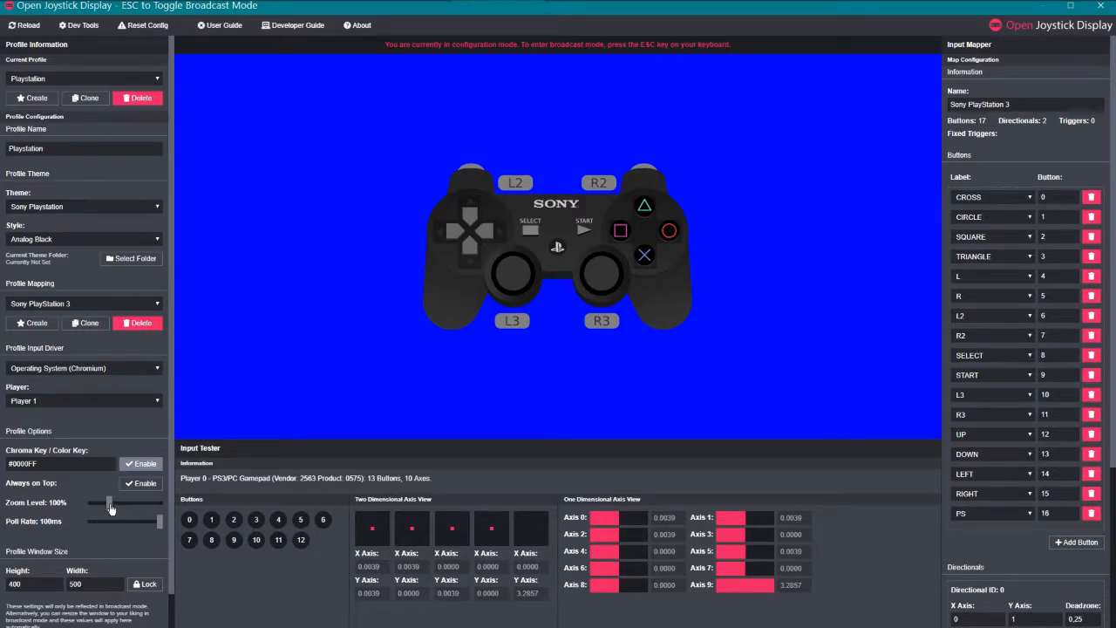
Step: Set the profile's zoom level to 225%
{"action": "left_click_drag", "start_coordinate": [110, 508], "coordinate": [139, 511]}
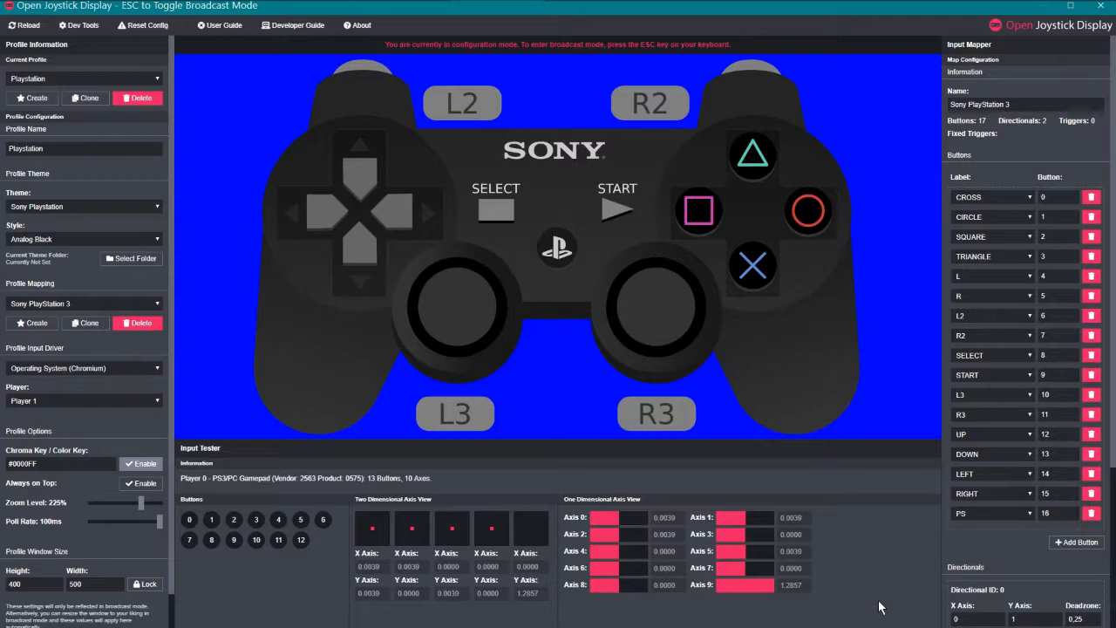
Step: Open gamepad-tool from the Nuova cartella folder and move its window to the upper-left corner of the screen
{"action": "mouse_move", "coordinate": [523, 4]}
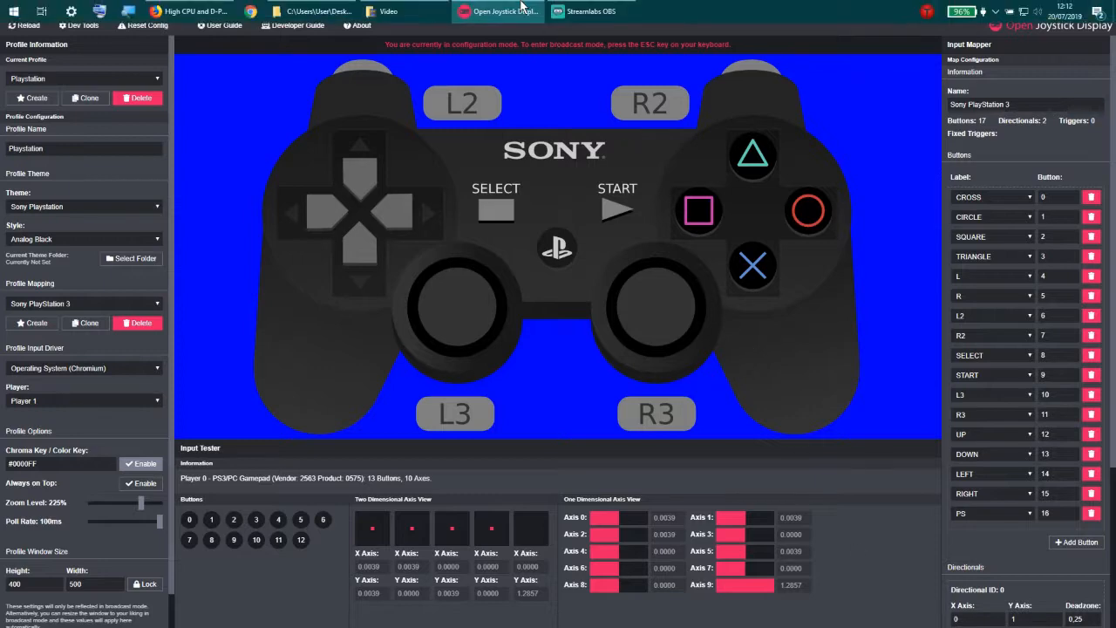
{"action": "left_click", "coordinate": [338, 7]}
{"action": "left_click", "coordinate": [190, 175]}
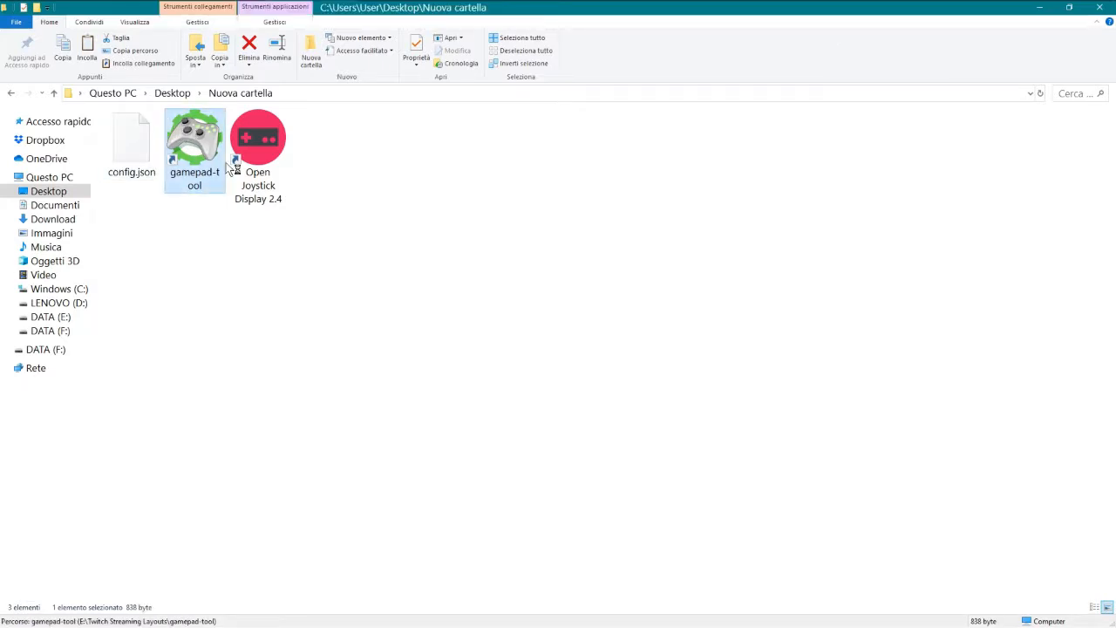
{"action": "mouse_move", "coordinate": [362, 2]}
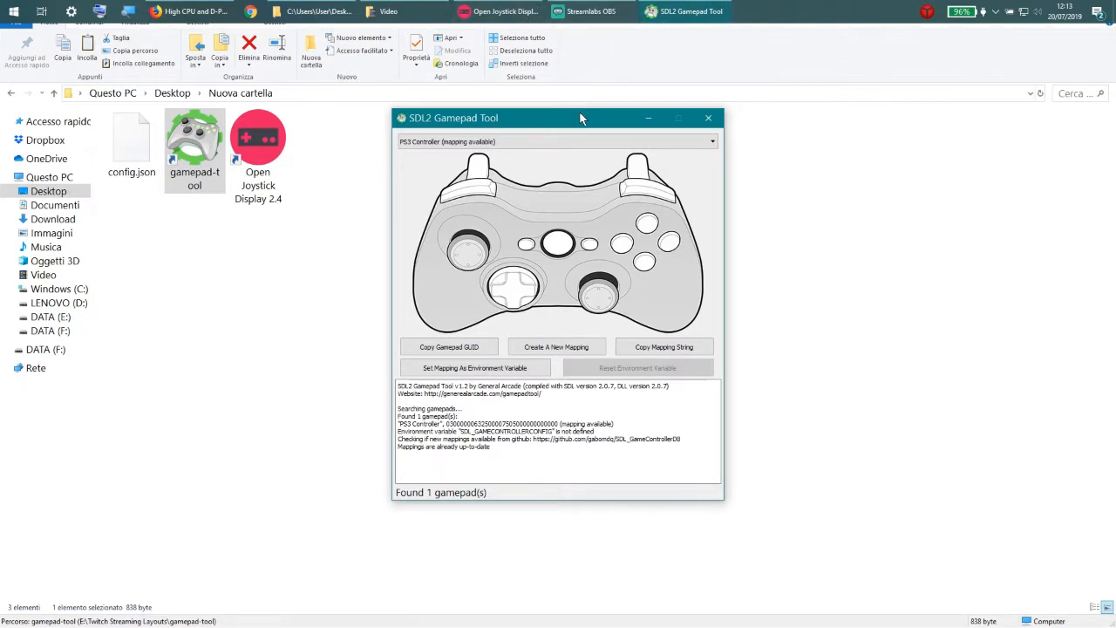
{"action": "left_click_drag", "start_coordinate": [579, 115], "coordinate": [187, 7]}
Step: Switch to Open Joystick Display and bring SDL2 Gamepad Tool in front of it to compare controller inputs
{"action": "mouse_move", "coordinate": [713, 3]}
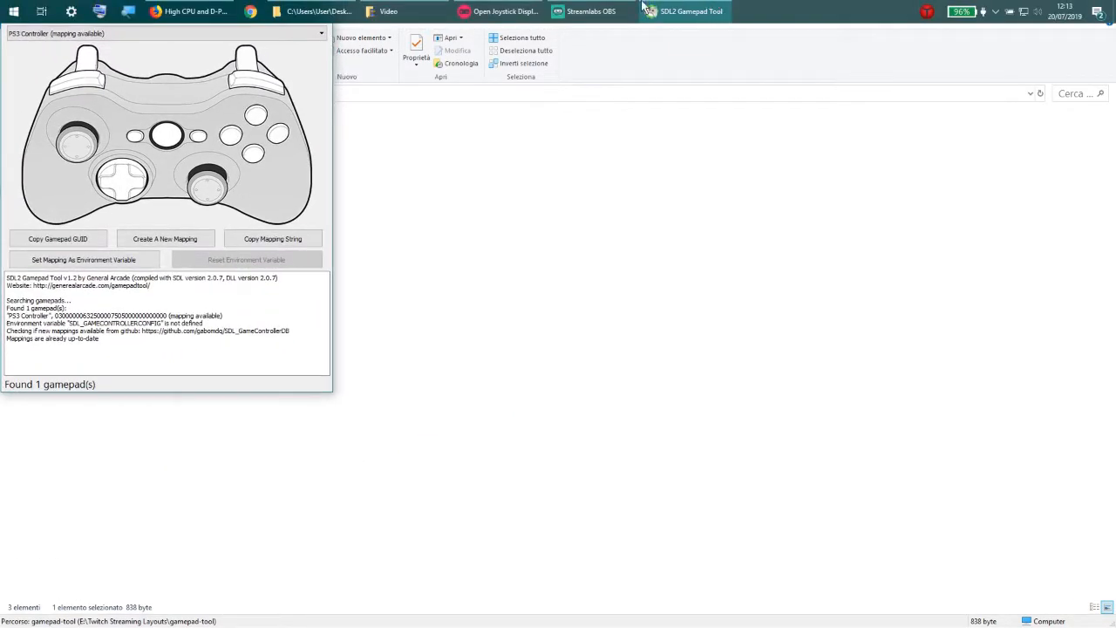
{"action": "left_click", "coordinate": [501, 11]}
{"action": "left_click", "coordinate": [695, 9]}
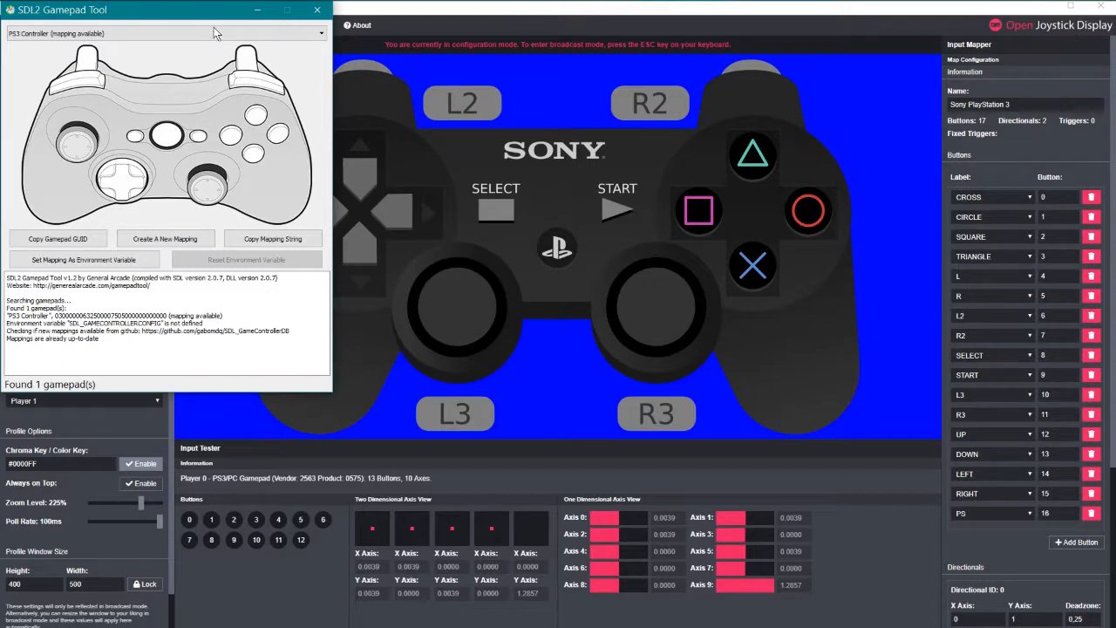
{"action": "left_click_drag", "start_coordinate": [202, 19], "coordinate": [185, 13]}
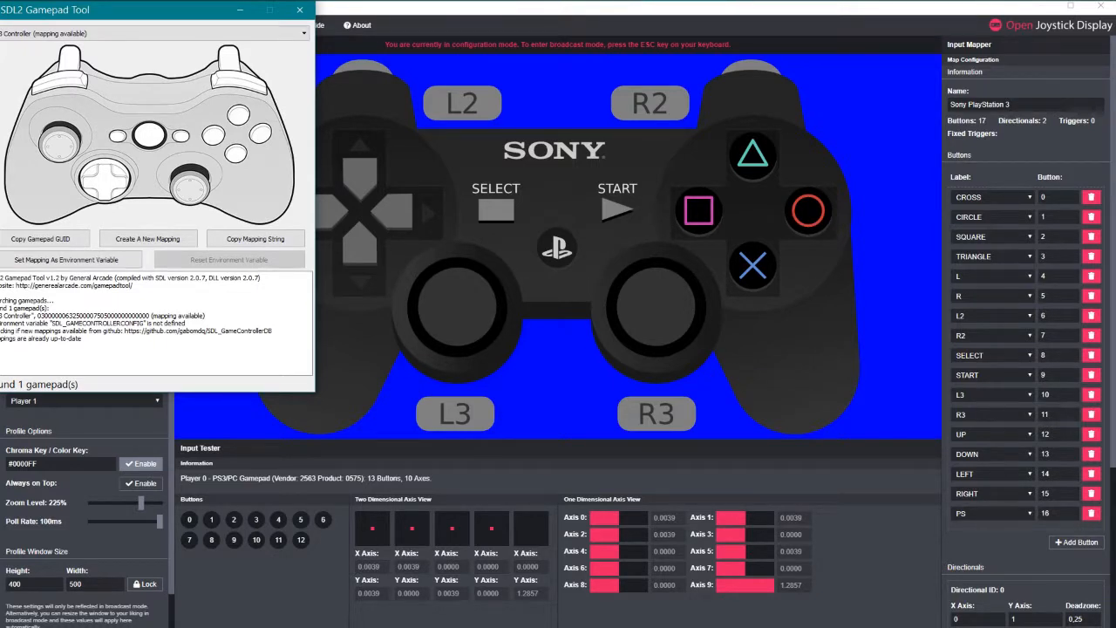
{"action": "mouse_move", "coordinate": [972, 5]}
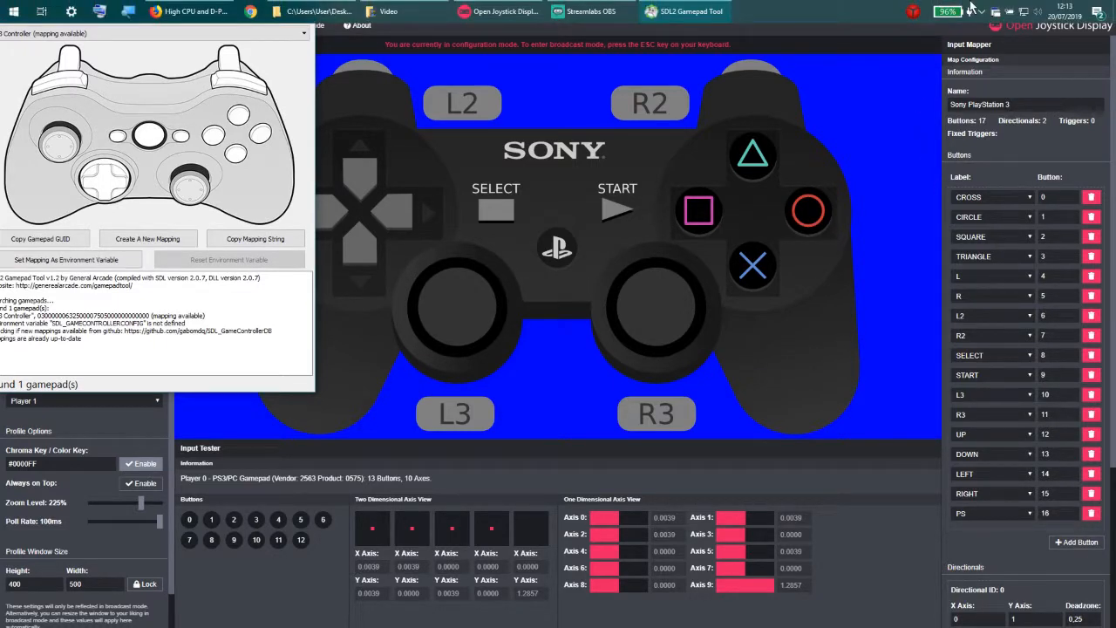
{"action": "left_click", "coordinate": [995, 12]}
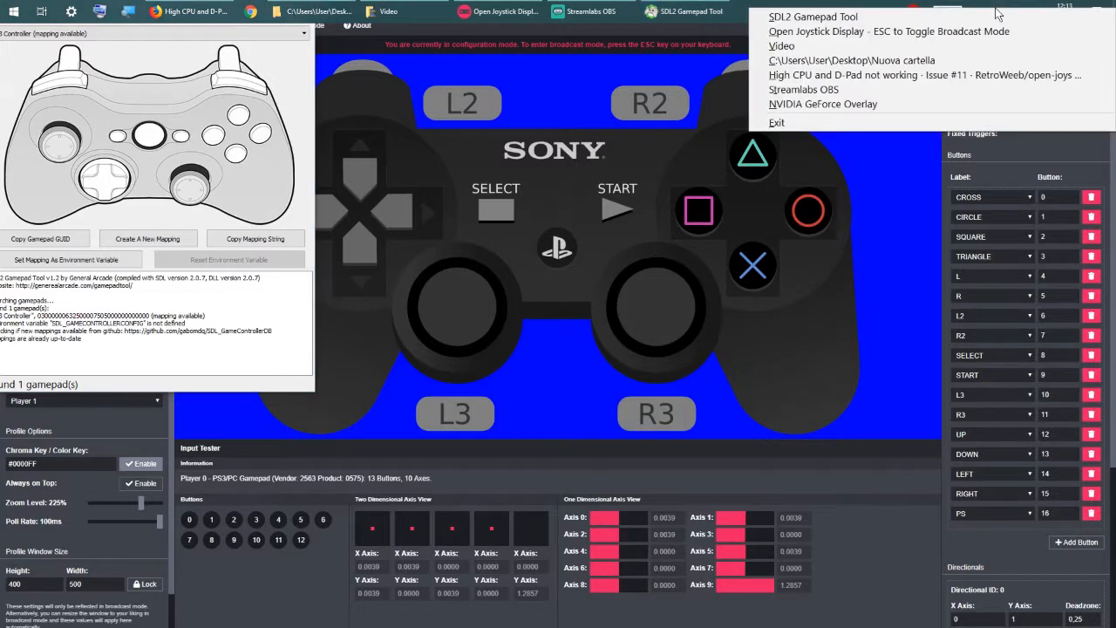
{"action": "left_click", "coordinate": [893, 18]}
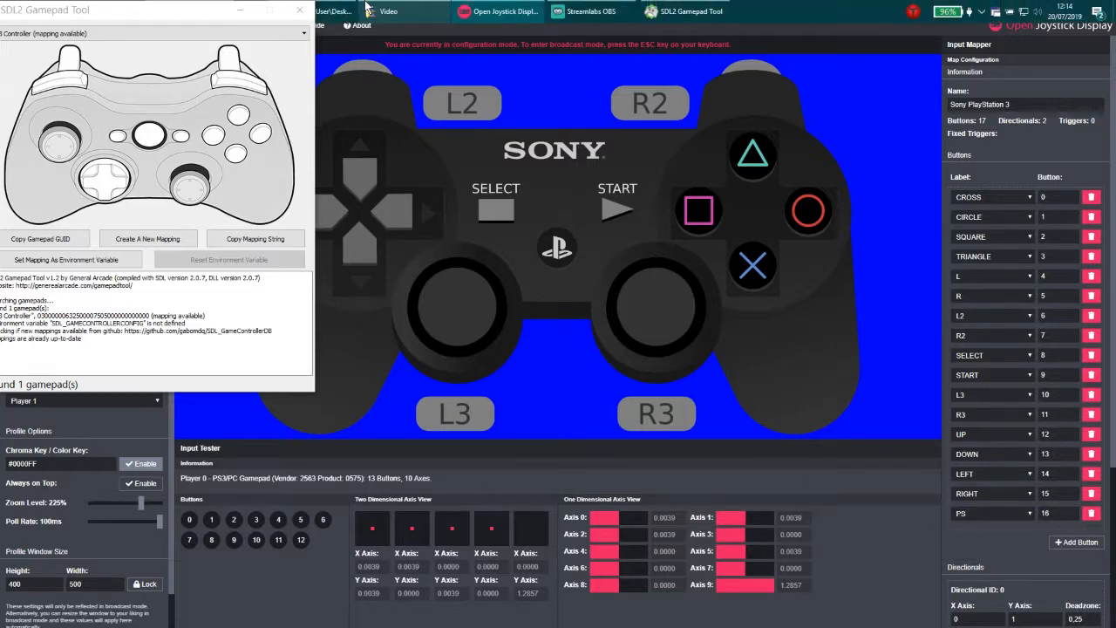
{"action": "left_click", "coordinate": [373, 7]}
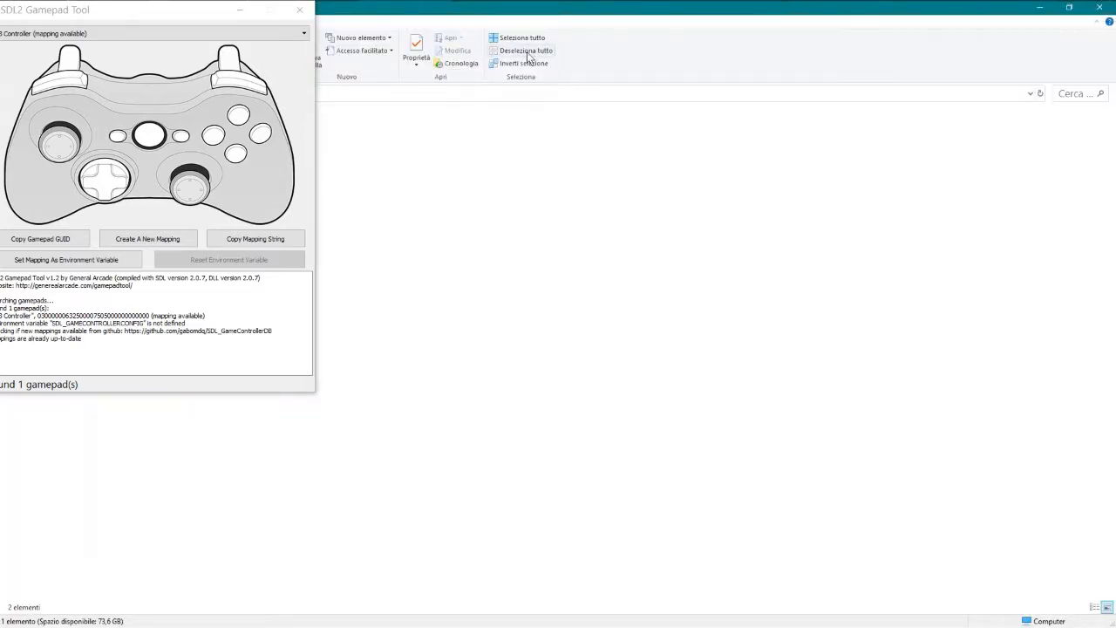
{"action": "left_click", "coordinate": [497, 11]}
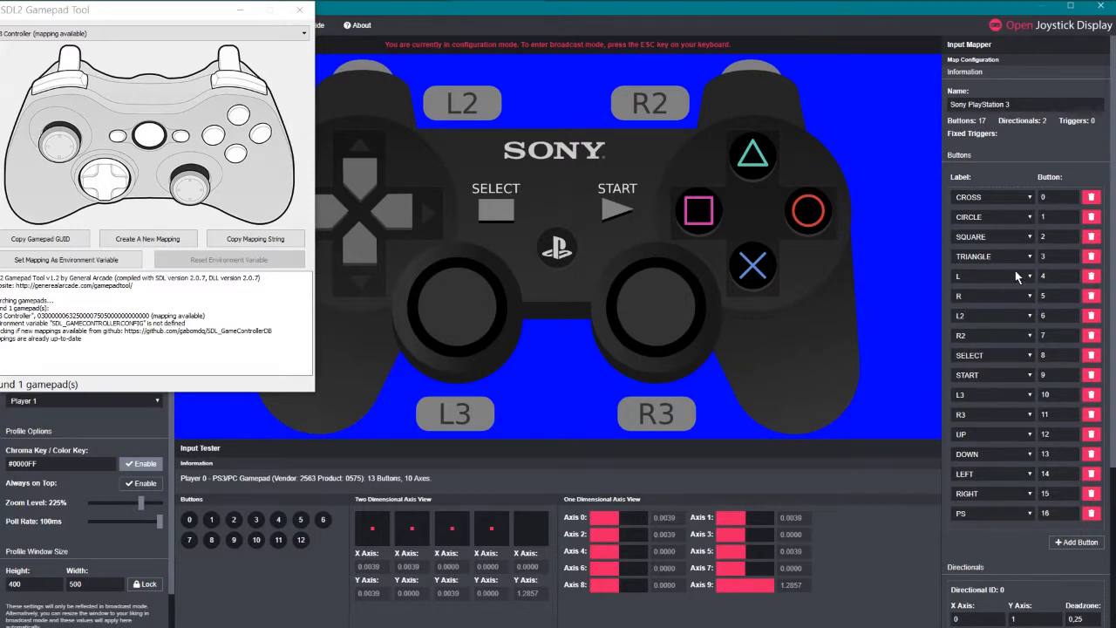
Step: Check the label choices for SQUARE and CROSS, and assign button 2 to CROSS and button 3 to SQUARE
{"action": "left_click", "coordinate": [1006, 233]}
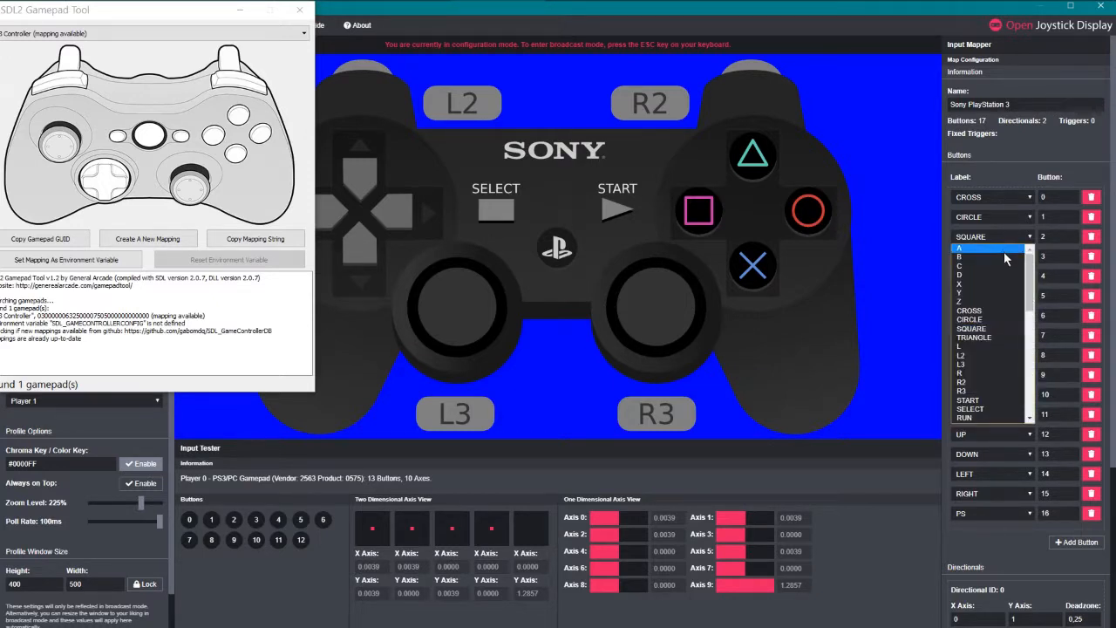
{"action": "left_click", "coordinate": [997, 235]}
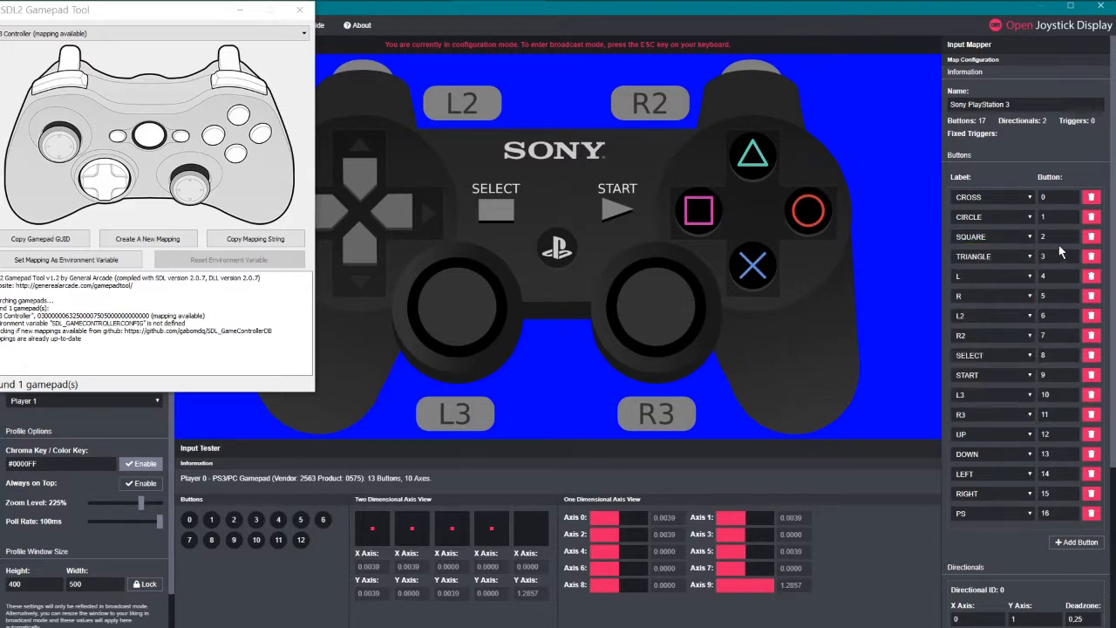
{"action": "left_click", "coordinate": [1004, 197]}
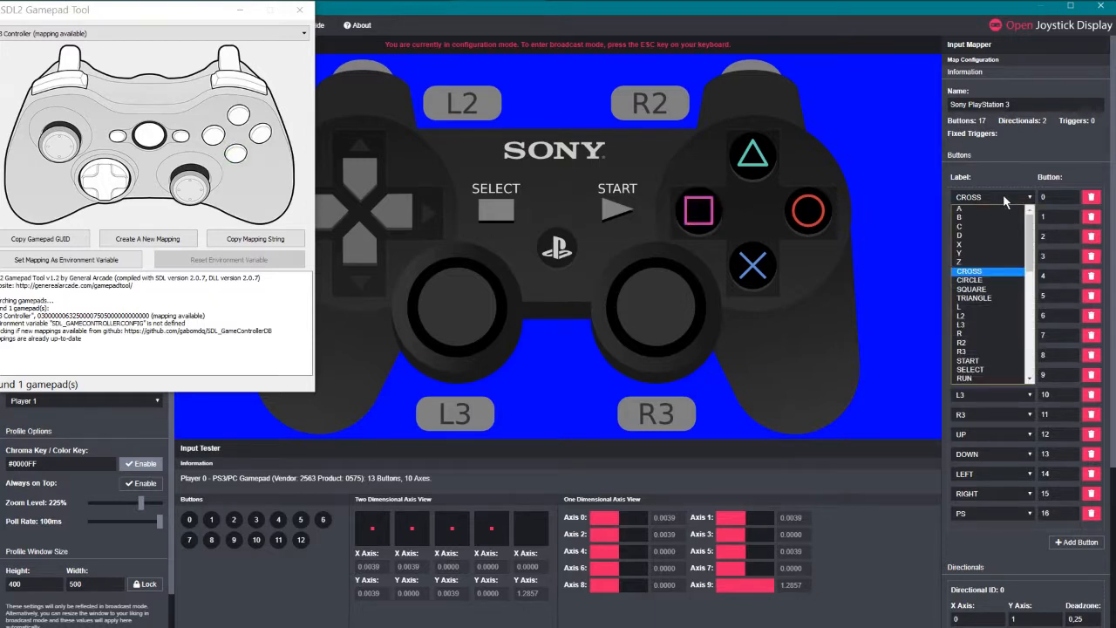
{"action": "left_click", "coordinate": [996, 273]}
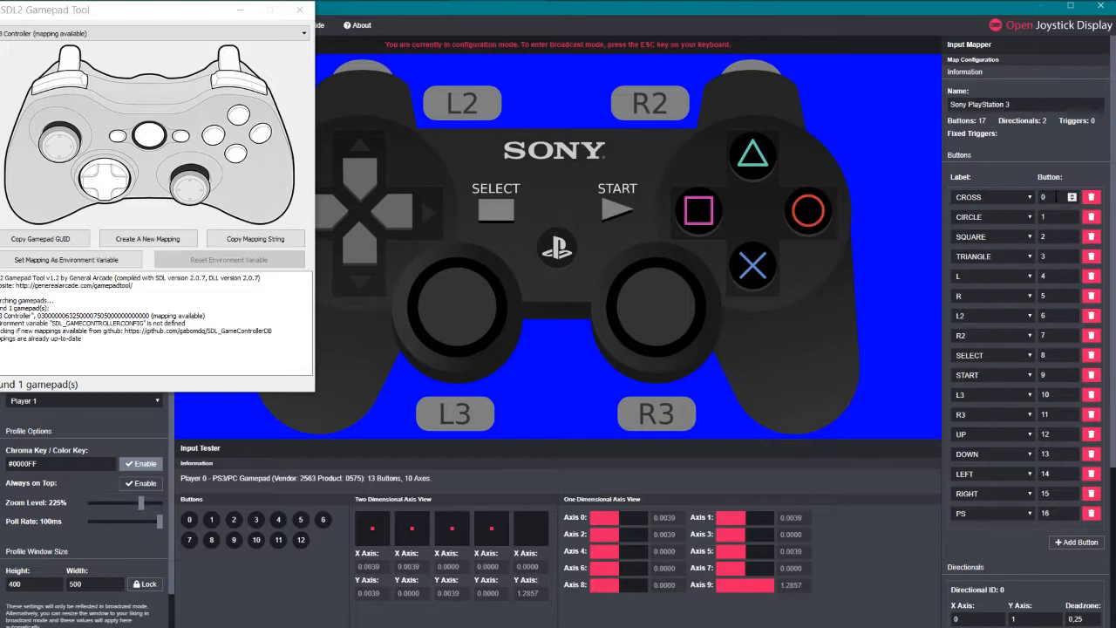
{"action": "key", "text": "BackSpace"}
{"action": "type", "text": "1"}
{"action": "left_click", "coordinate": [1054, 241]}
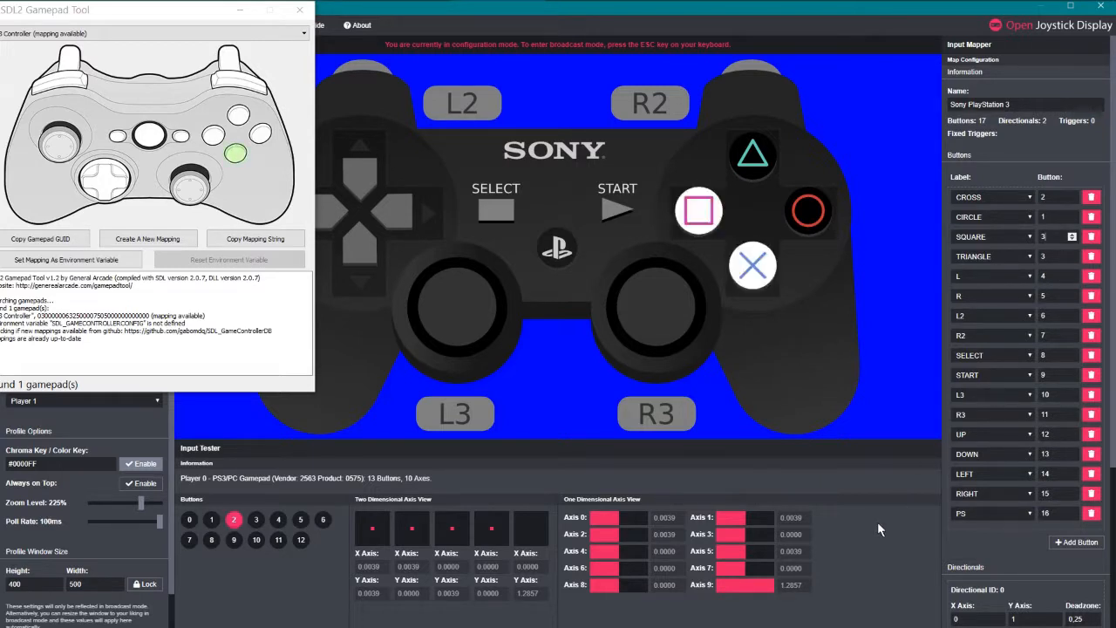
Step: Assign button 0 to TRIANGLE in the Sony PlayStation 3 mapping
{"action": "left_click", "coordinate": [1051, 200]}
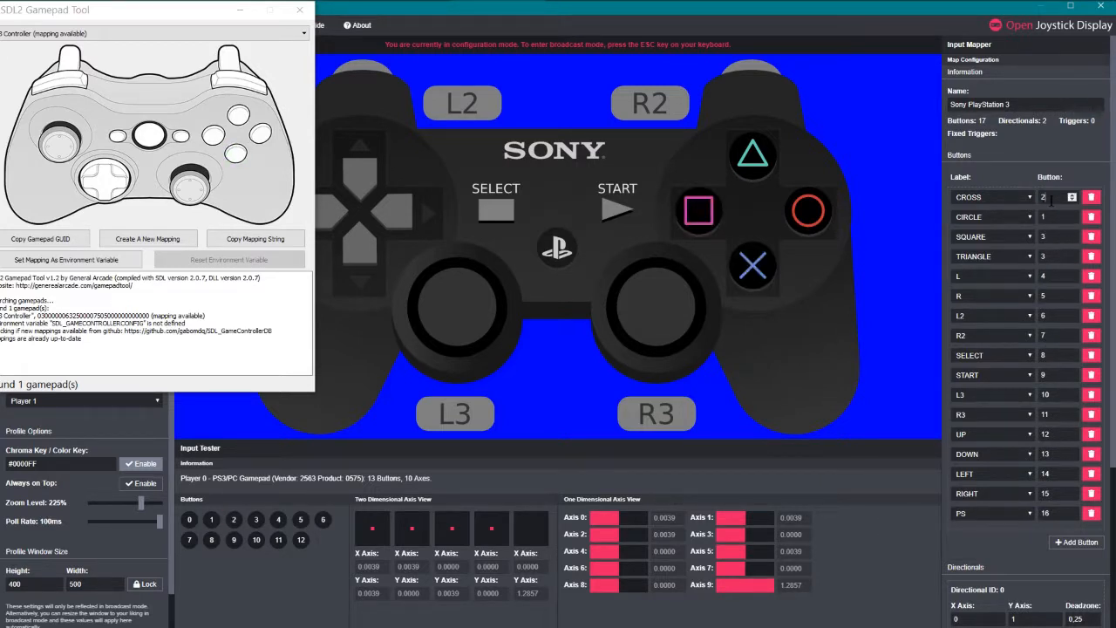
{"action": "scroll", "coordinate": [1051, 201], "scroll_direction": "up", "scroll_amount": 1}
{"action": "scroll", "coordinate": [1052, 282], "scroll_direction": "down", "scroll_amount": 1}
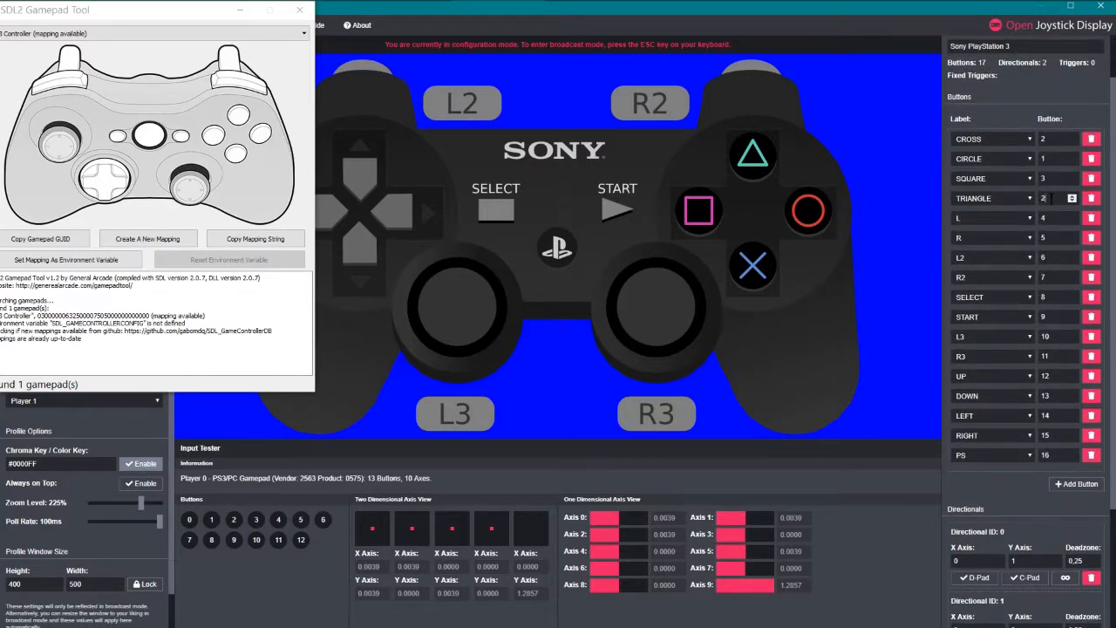
{"action": "scroll", "coordinate": [1015, 413], "scroll_direction": "up", "scroll_amount": 1}
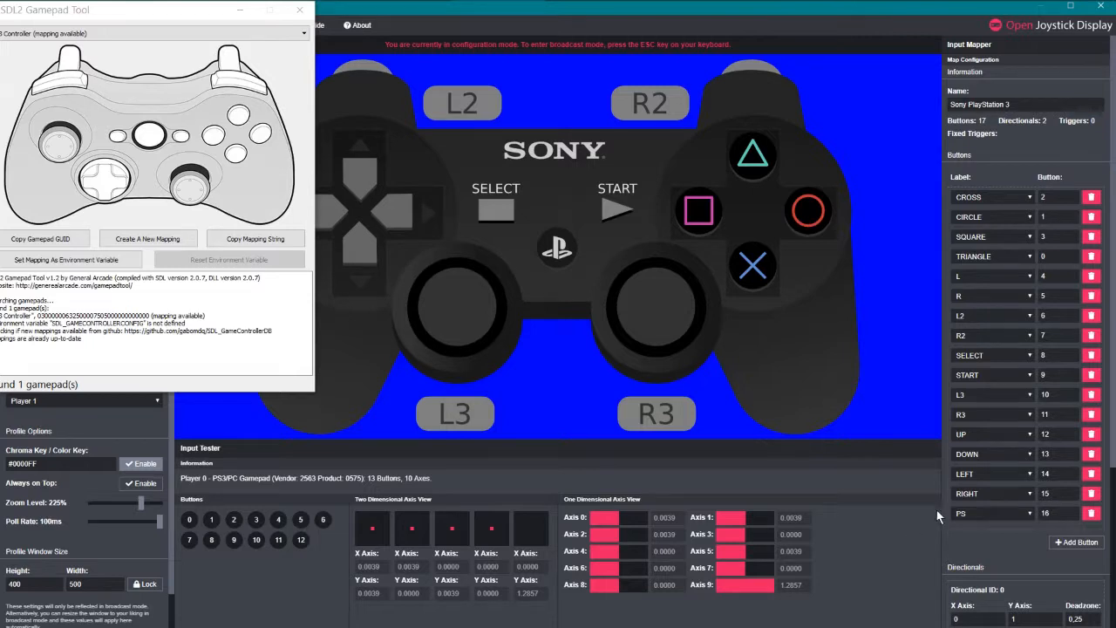
Step: Delete the UP, DOWN, LEFT and RIGHT button entries and assign button 12 to PS
{"action": "left_click", "coordinate": [1091, 439]}
{"action": "left_click", "coordinate": [1091, 439]}
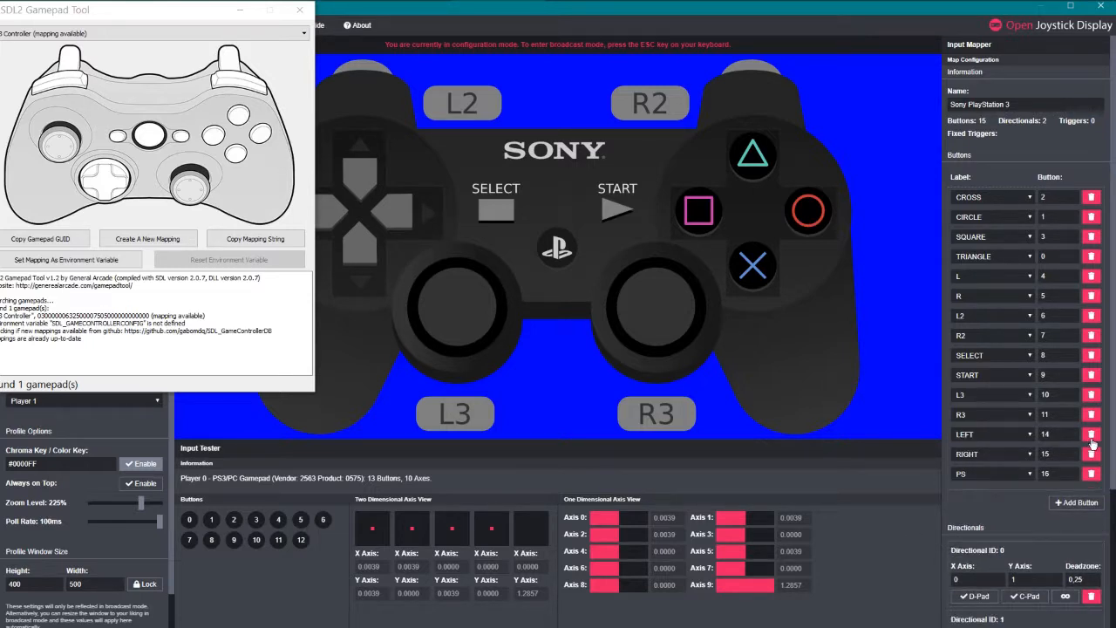
{"action": "left_click", "coordinate": [1091, 439]}
{"action": "left_click", "coordinate": [1091, 439]}
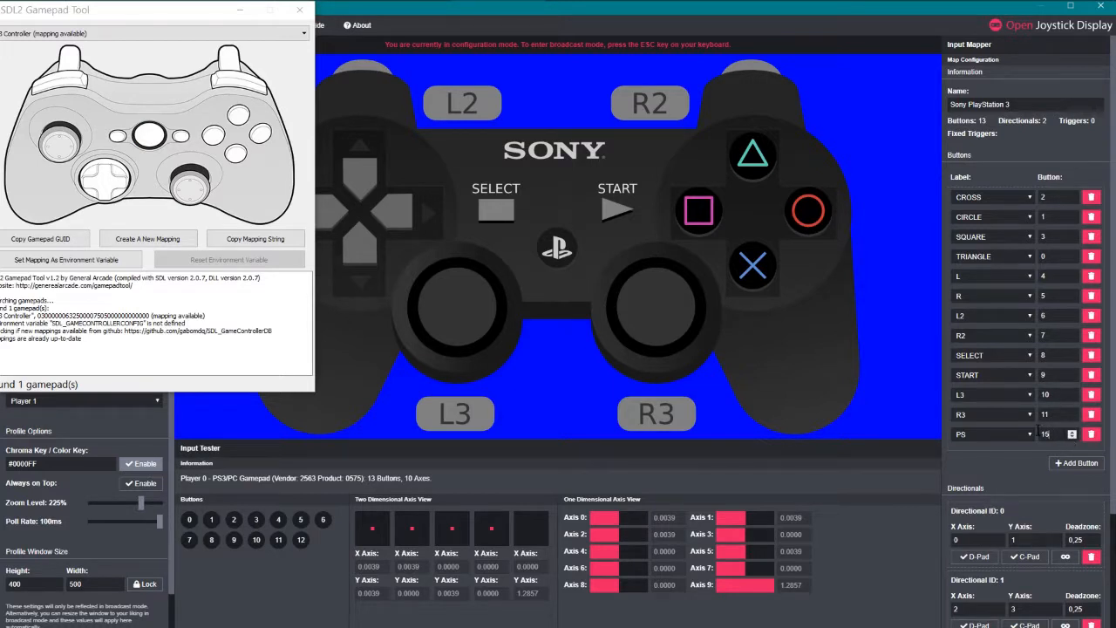
{"action": "key", "text": "Down"}
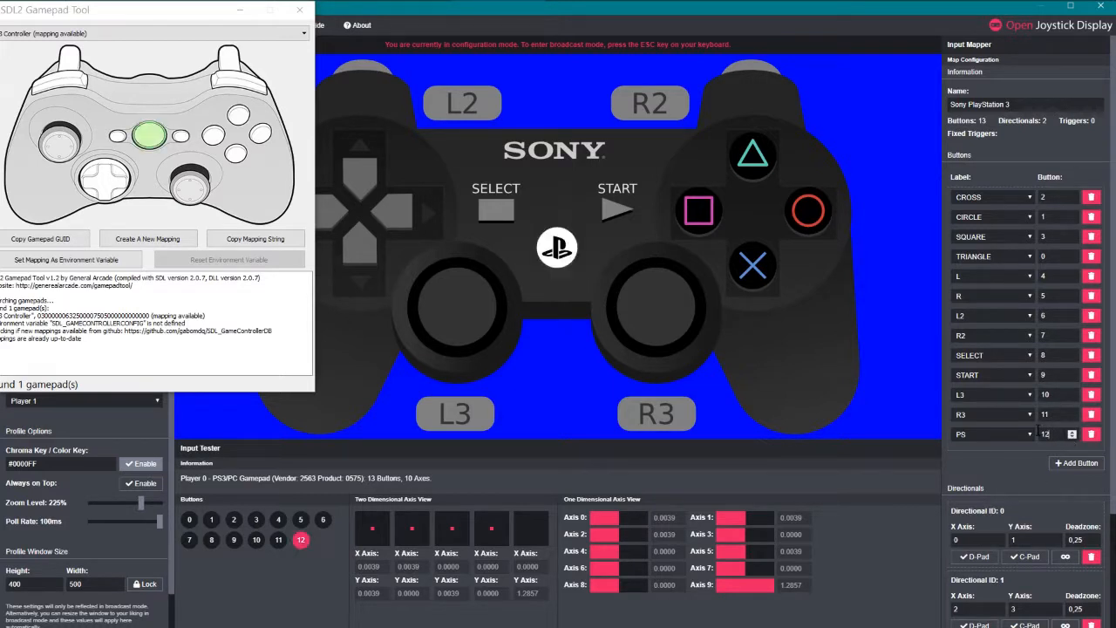
{"action": "left_click", "coordinate": [869, 507]}
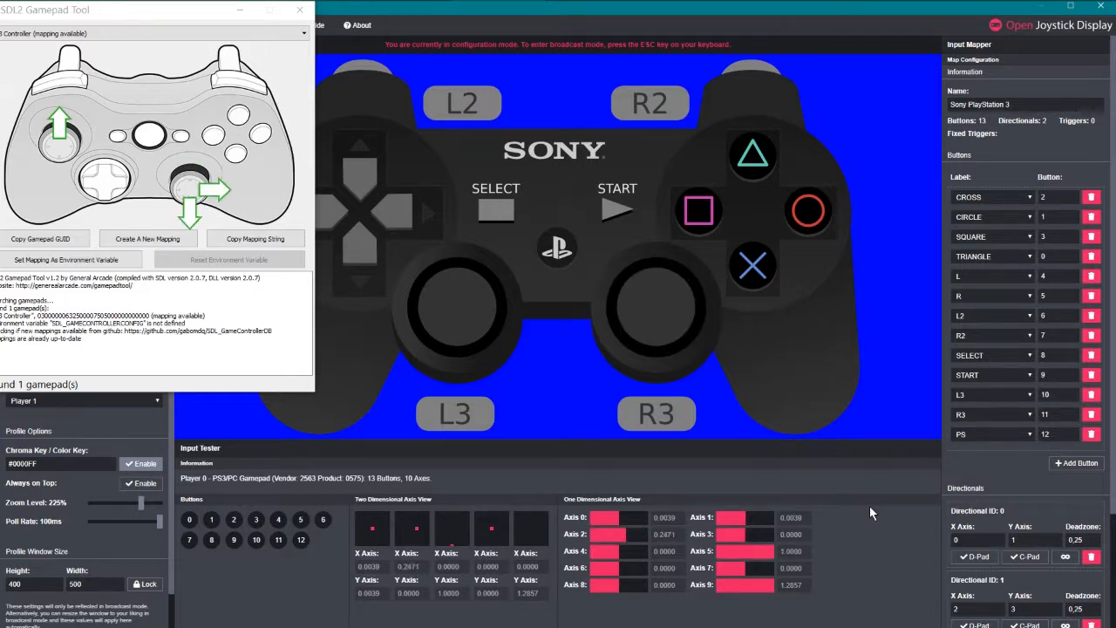
Step: Examine the mapping's directionals and the Input Tester's axis views with a widened Magnifier lens, and close Magnifier
{"action": "scroll", "coordinate": [1003, 441], "scroll_direction": "down", "scroll_amount": 3}
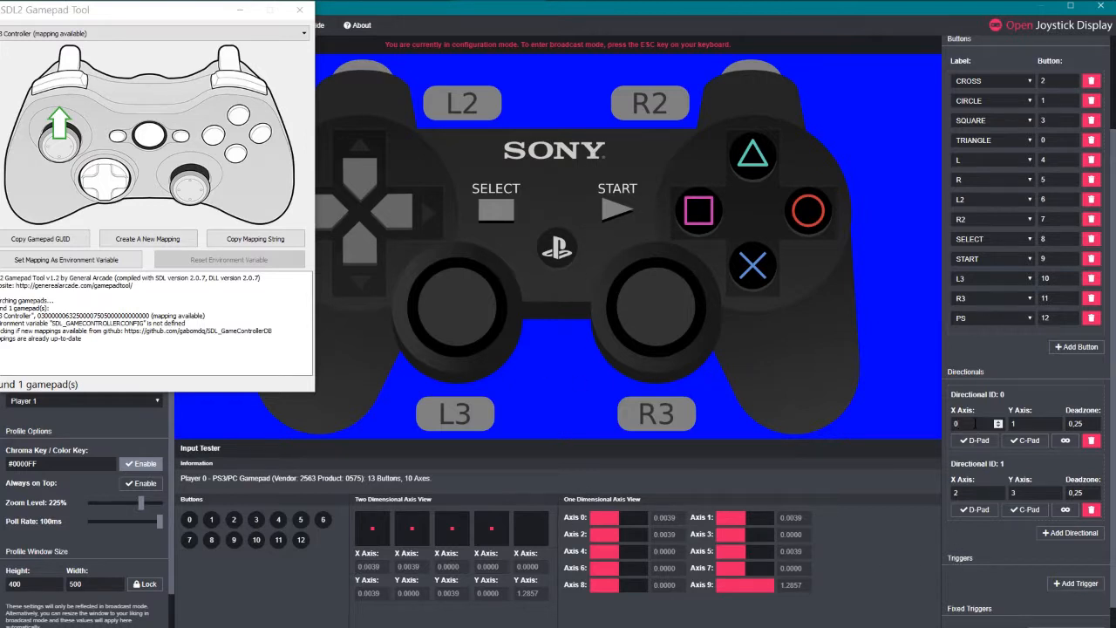
{"action": "left_click", "coordinate": [1027, 423]}
{"action": "left_click", "coordinate": [966, 424]}
{"action": "key", "text": "super+plus"}
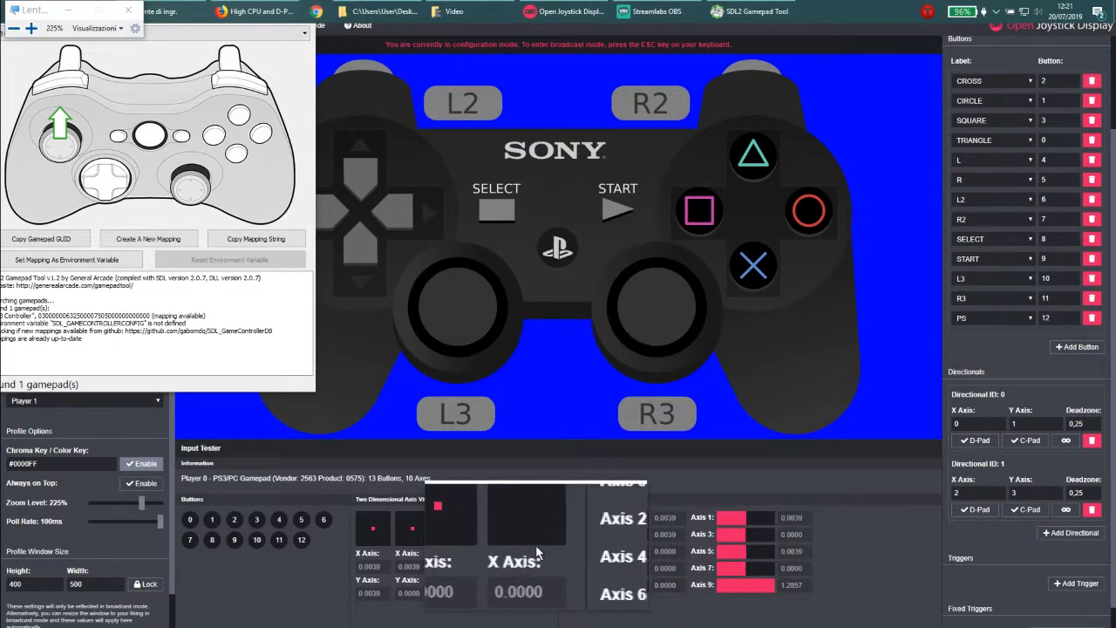
{"action": "key", "text": "alt+shift+Right"}
{"action": "key", "text": "alt+shift+Right"}
{"action": "key", "text": "alt+shift+Right"}
{"action": "key", "text": "alt+shift+Right"}
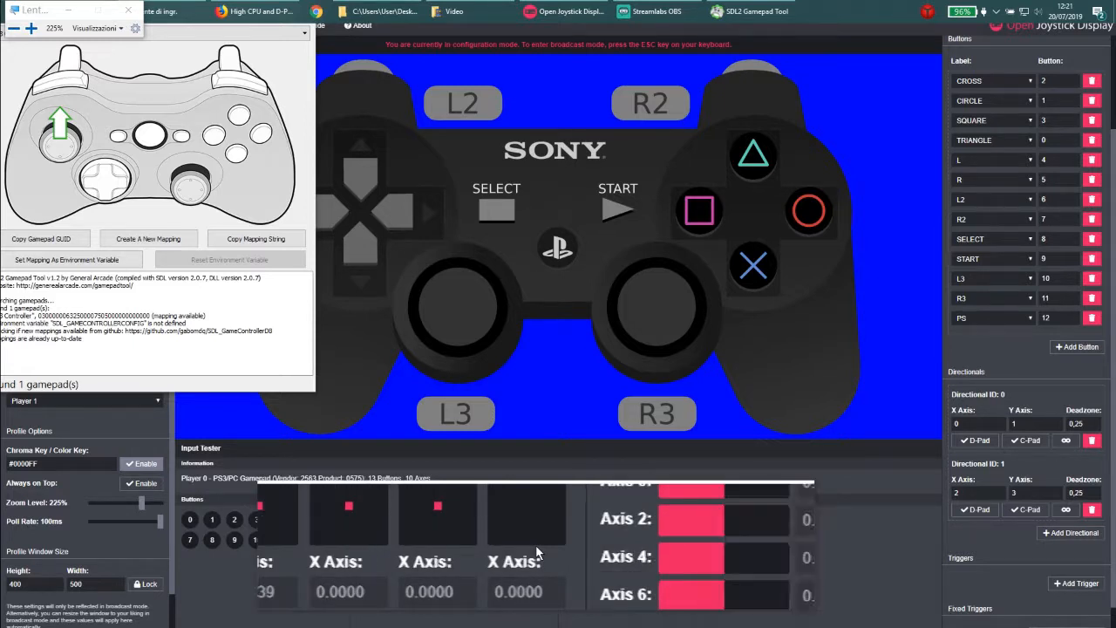
{"action": "key", "text": "alt+shift+Right"}
{"action": "key", "text": "alt+shift+Right"}
{"action": "key", "text": "alt+shift+Right"}
{"action": "key", "text": "alt+shift+Right"}
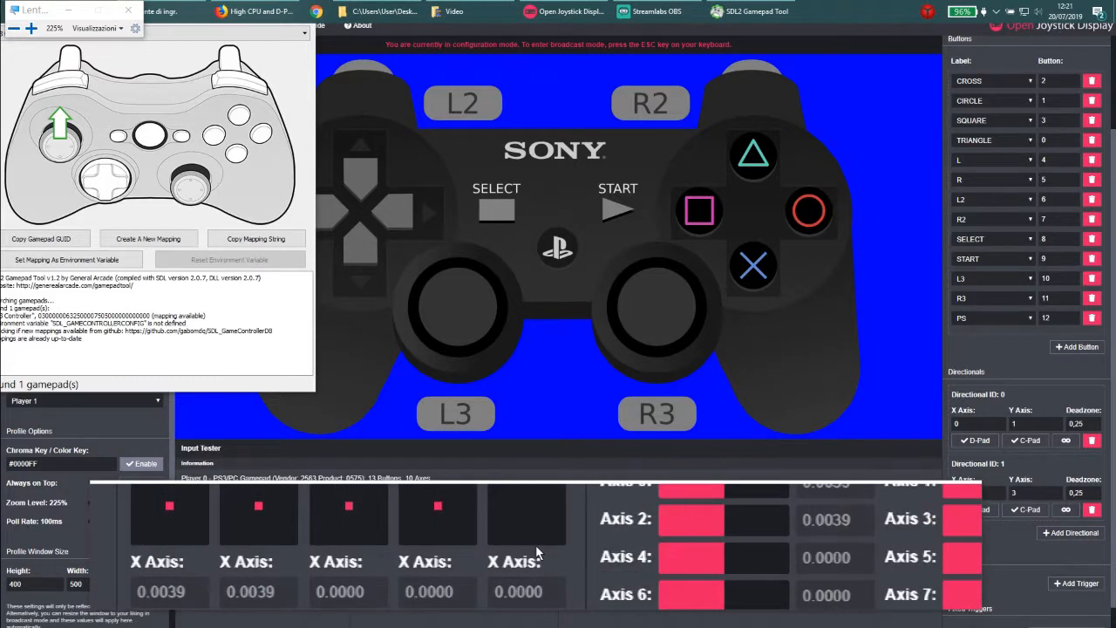
{"action": "key", "text": "alt+shift+Right"}
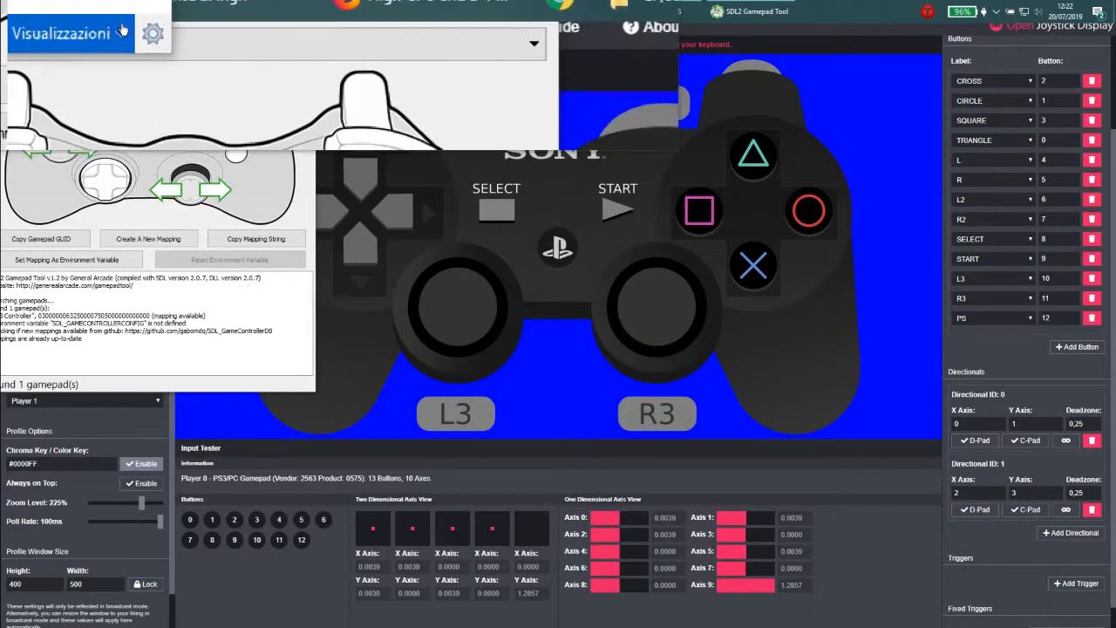
{"action": "left_click", "coordinate": [136, 11]}
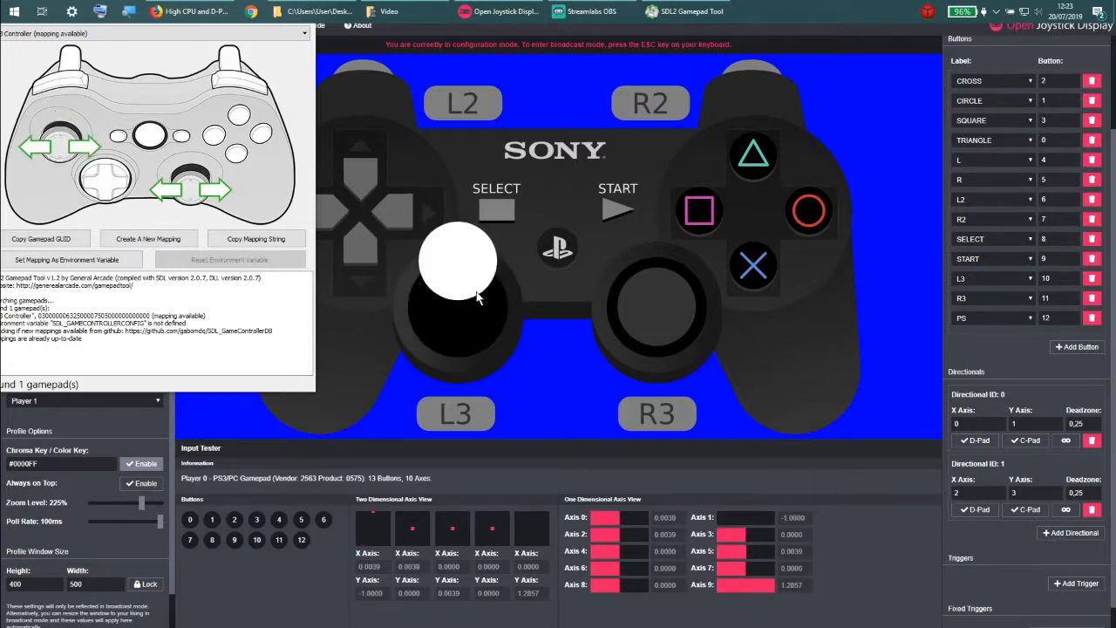
Step: Check the axes of Directional ID 0 and set the Y axis of Directional ID 1 to 5
{"action": "left_click", "coordinate": [976, 423]}
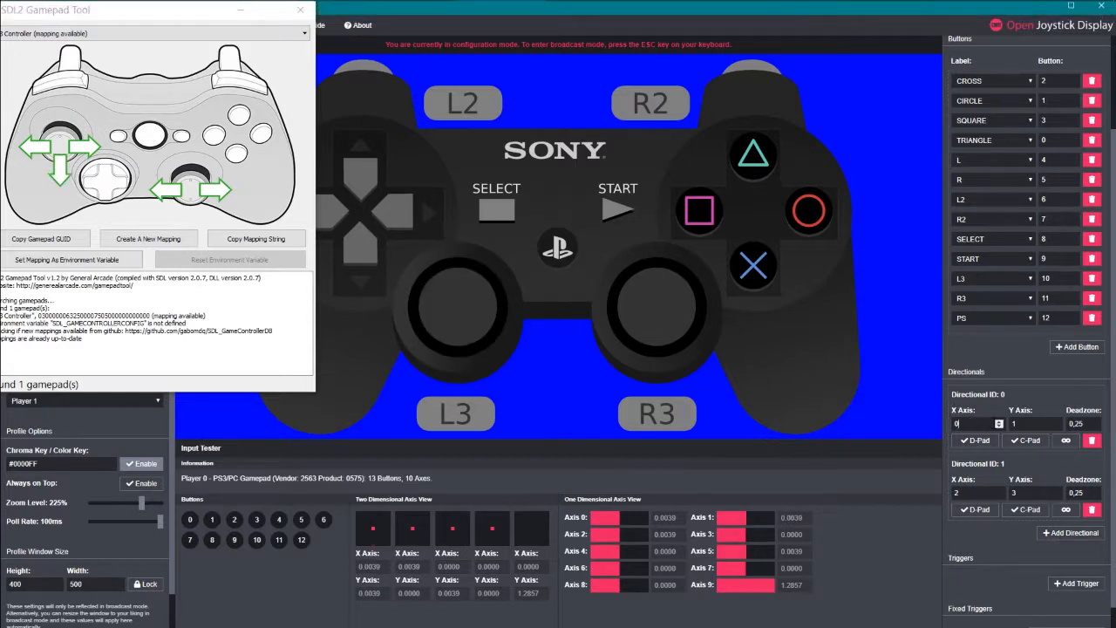
{"action": "left_click", "coordinate": [1021, 423]}
{"action": "left_click", "coordinate": [984, 492]}
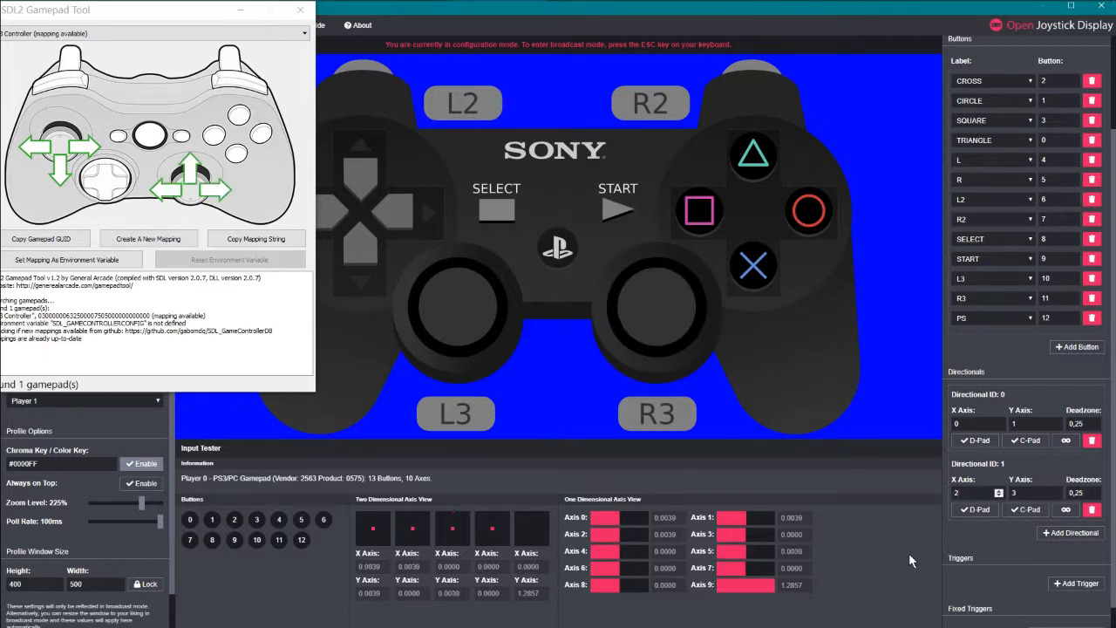
{"action": "left_click", "coordinate": [1033, 492]}
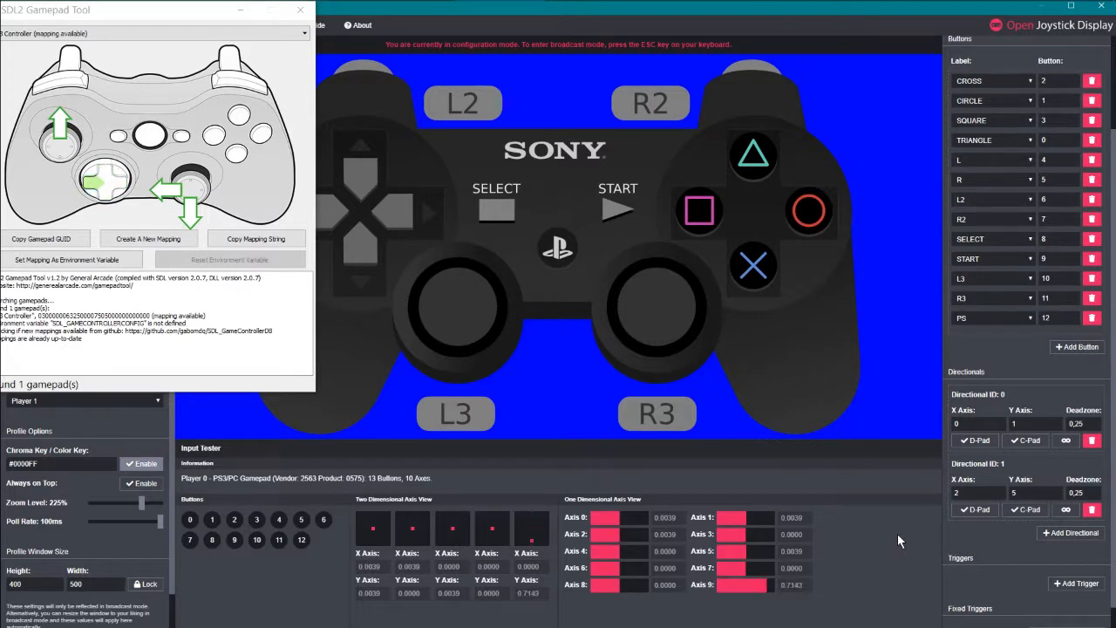
Step: Add a fixed trigger to the mapping and set its axis to 9
{"action": "scroll", "coordinate": [976, 514], "scroll_direction": "down", "scroll_amount": 1}
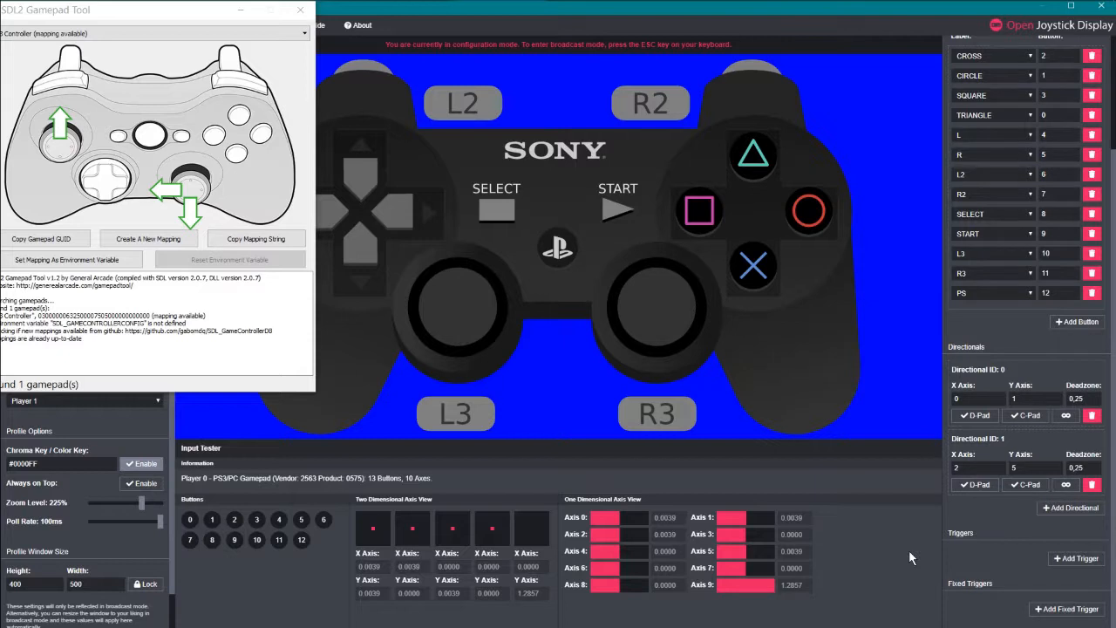
{"action": "left_click", "coordinate": [1048, 610]}
{"action": "scroll", "coordinate": [993, 536], "scroll_direction": "down", "scroll_amount": 3}
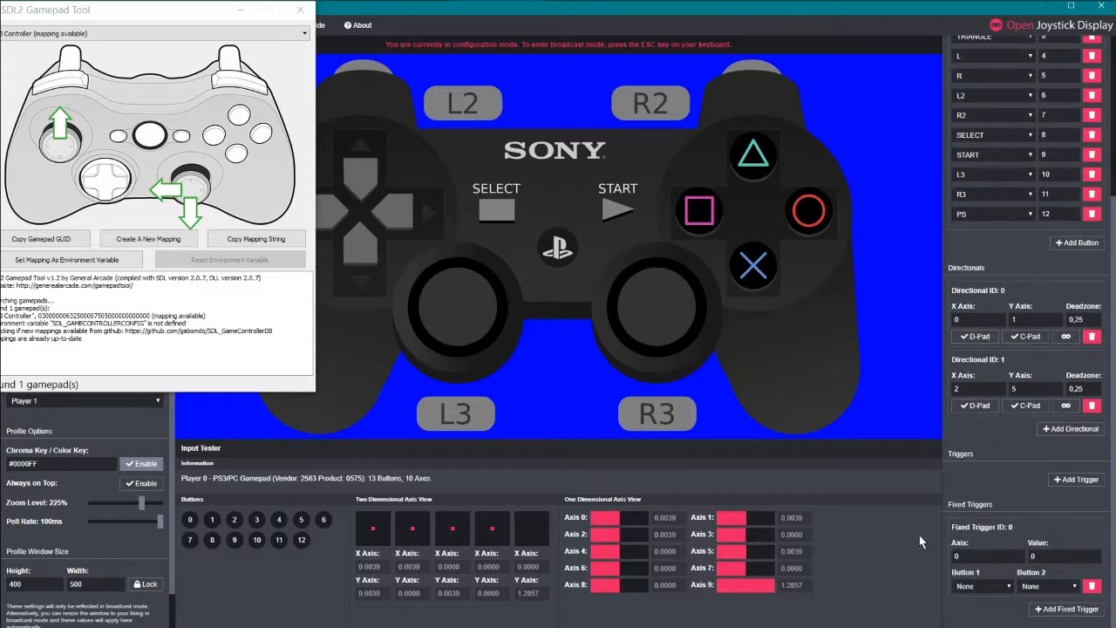
{"action": "left_click", "coordinate": [994, 558]}
{"action": "left_click", "coordinate": [1041, 557]}
{"action": "left_click", "coordinate": [966, 558]}
{"action": "left_click", "coordinate": [1017, 319]}
{"action": "type", "text": "1"}
{"action": "left_click", "coordinate": [1049, 556]}
{"action": "double_click", "coordinate": [964, 556]}
{"action": "type", "text": "1"}
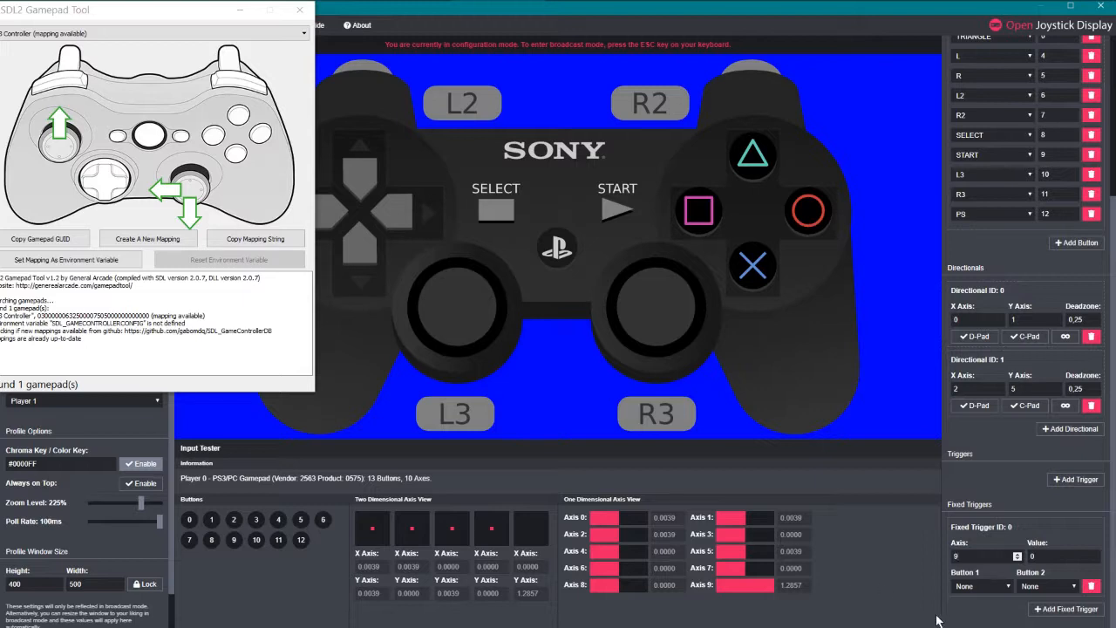
Step: Set the value of Fixed Trigger ID 0 to -1, copied from the Axis 9 reading, and assign UP as its Button 1
{"action": "left_click", "coordinate": [1037, 556]}
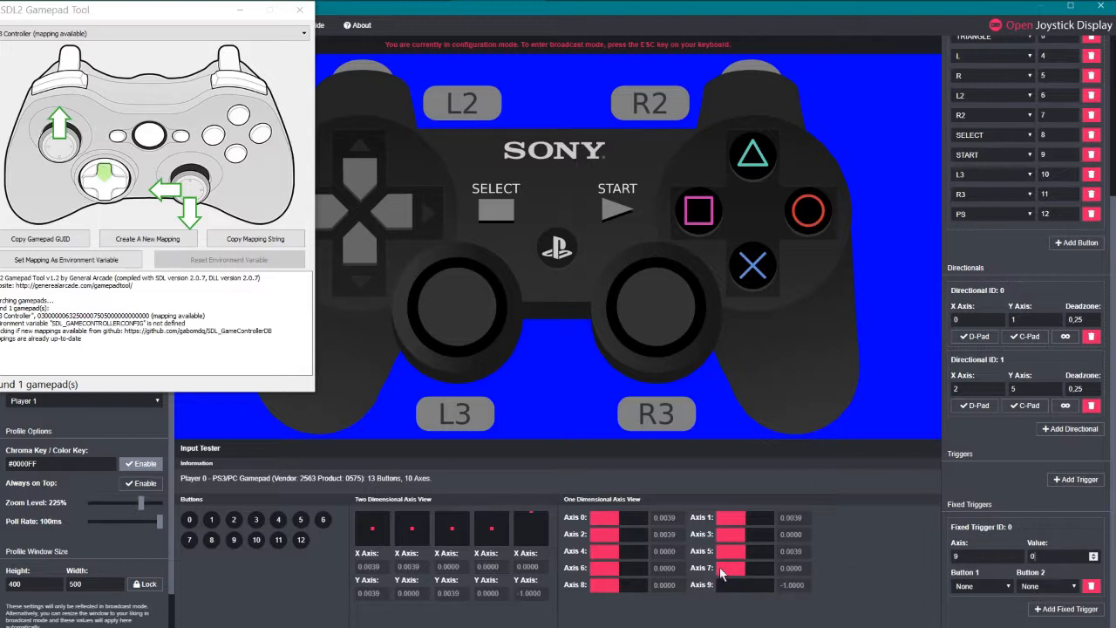
{"action": "double_click", "coordinate": [800, 588]}
{"action": "key", "text": "ctrl+c"}
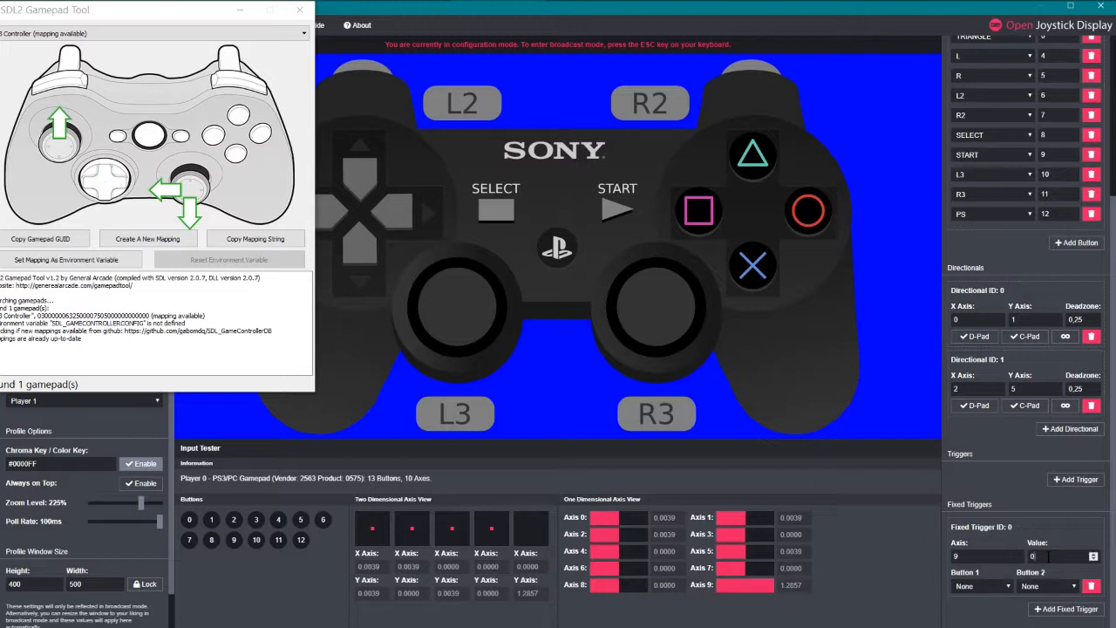
{"action": "double_click", "coordinate": [1048, 556]}
{"action": "key", "text": "ctrl+v"}
{"action": "left_click", "coordinate": [988, 585]}
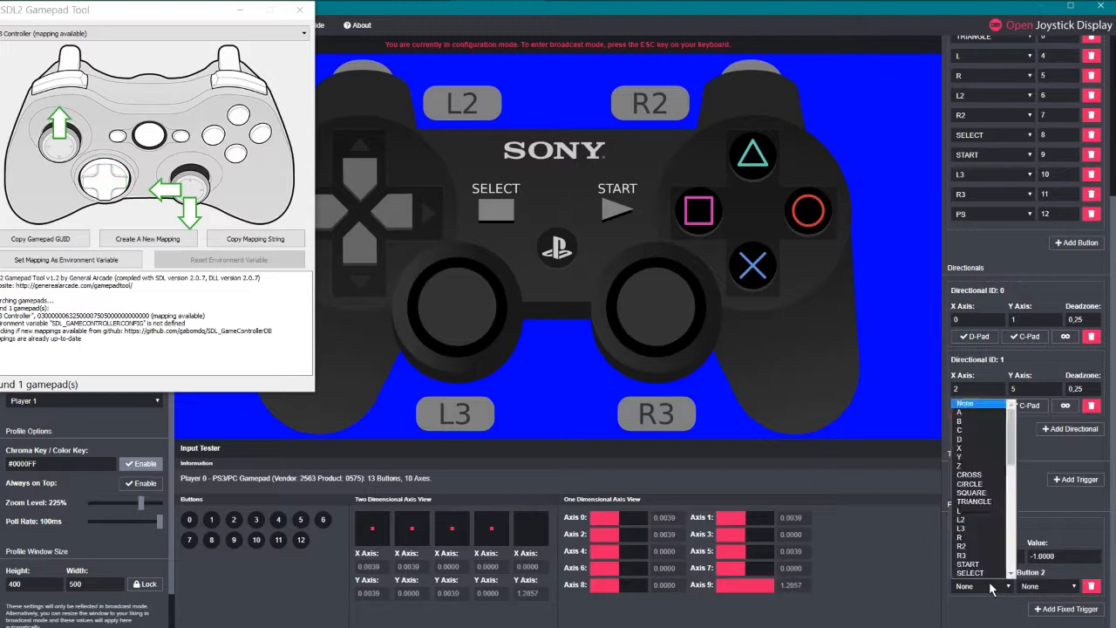
{"action": "scroll", "coordinate": [982, 512], "scroll_direction": "down", "scroll_amount": 5}
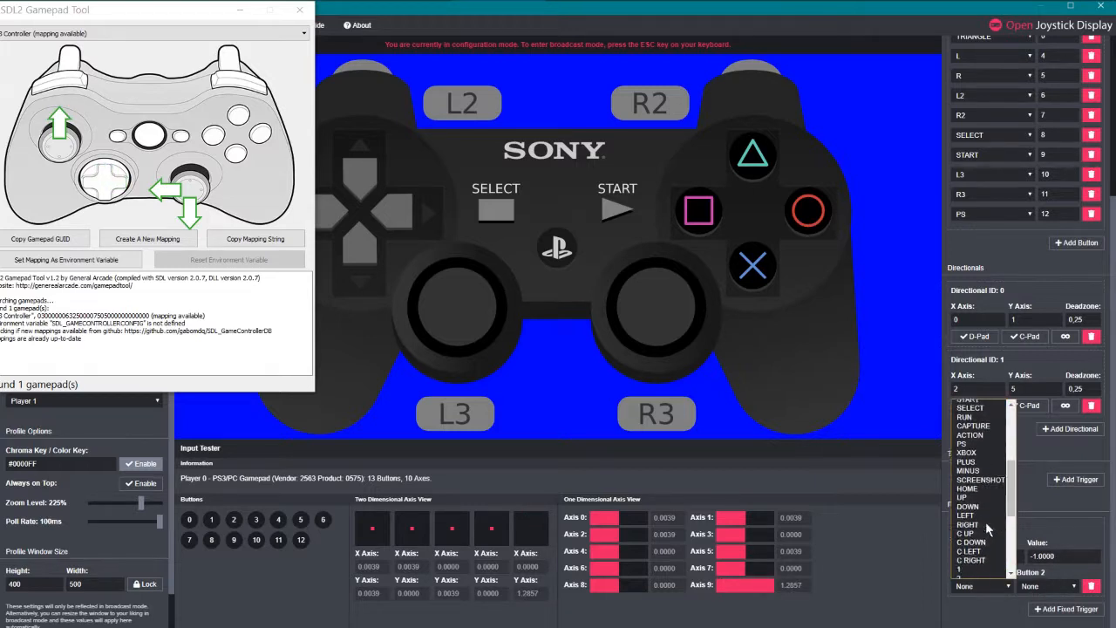
{"action": "left_click", "coordinate": [972, 431]}
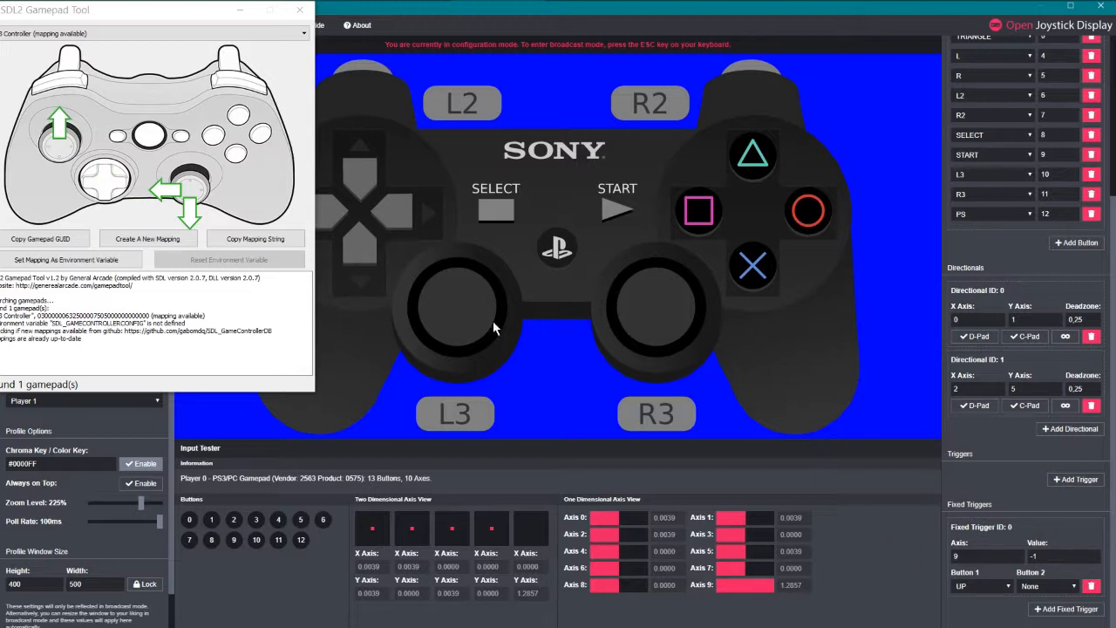
Step: Add a second fixed trigger on axis 9 with value -0.4286, copied from the Input Tester, and assign RIGHT as its Button 1
{"action": "left_click", "coordinate": [1067, 610]}
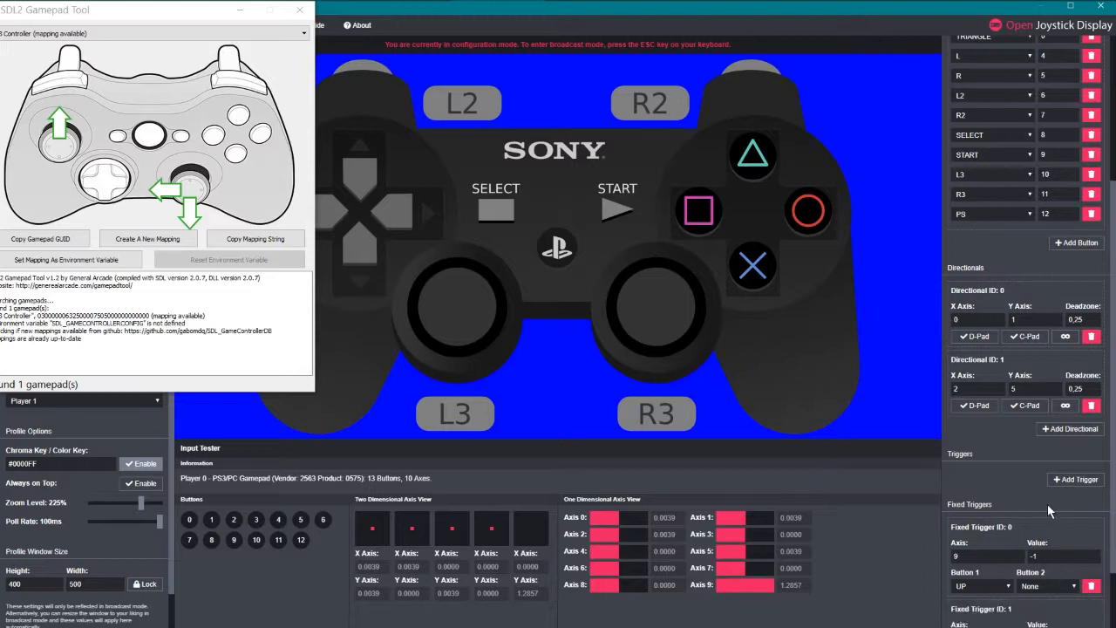
{"action": "scroll", "coordinate": [1047, 504], "scroll_direction": "down", "scroll_amount": 2}
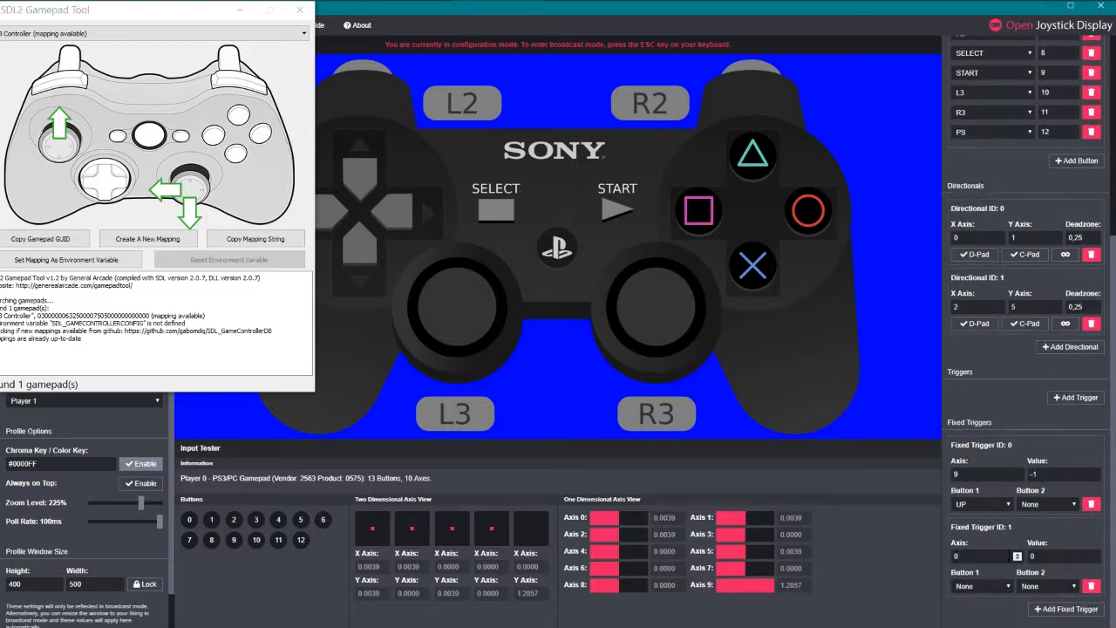
{"action": "key", "text": "BackSpace"}
{"action": "type", "text": "9"}
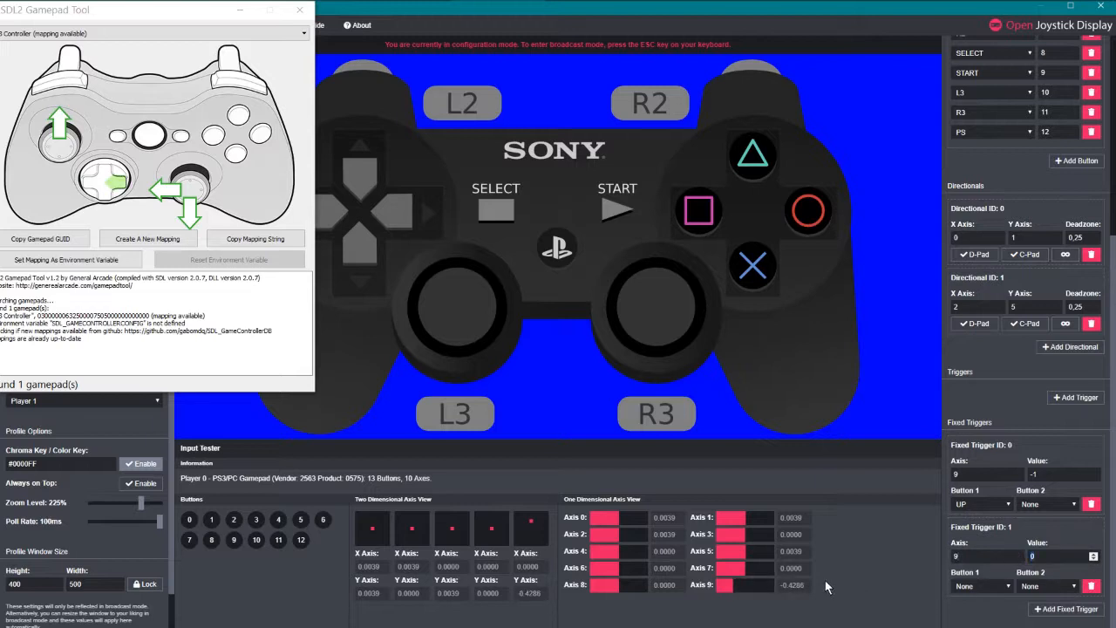
{"action": "double_click", "coordinate": [796, 585]}
{"action": "key", "text": "ctrl+c"}
{"action": "double_click", "coordinate": [1050, 552]}
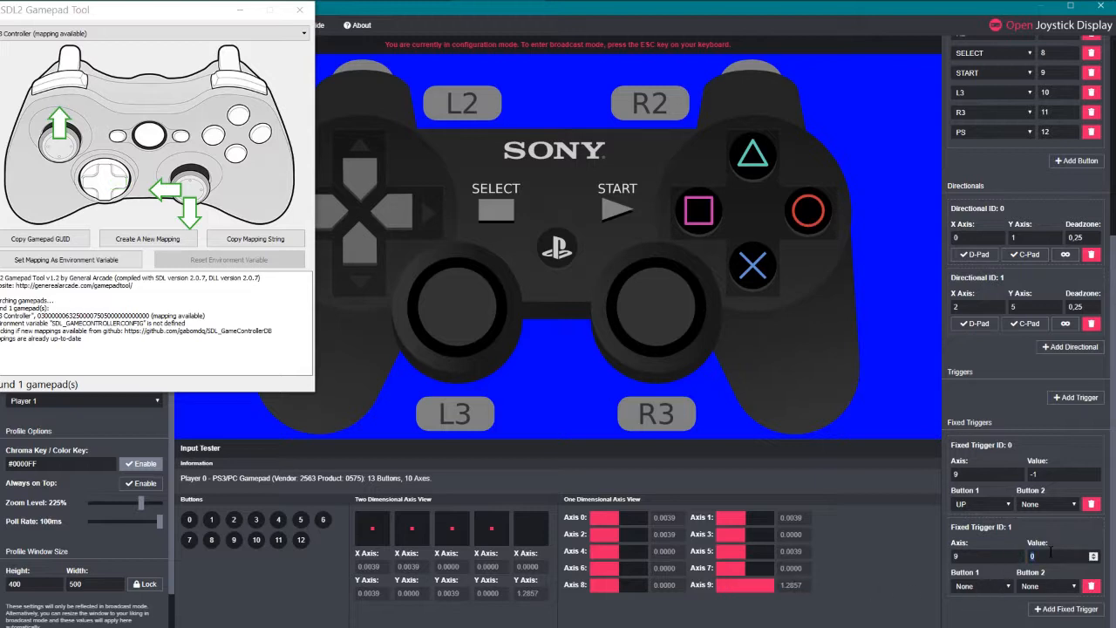
{"action": "key", "text": "ctrl+v"}
{"action": "left_click", "coordinate": [964, 590]}
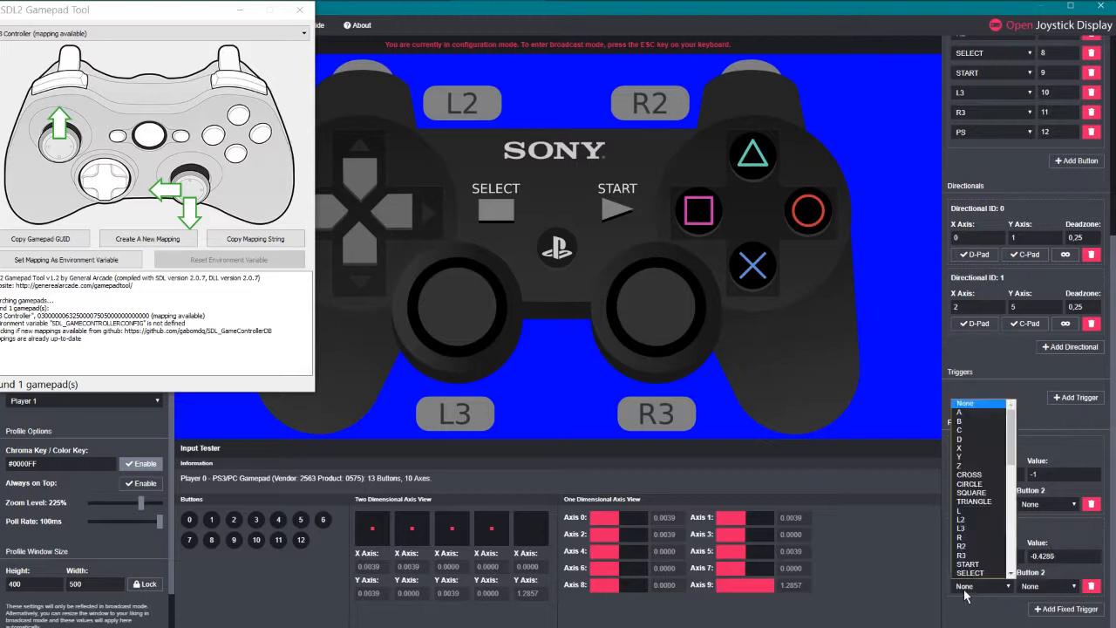
{"action": "scroll", "coordinate": [973, 526], "scroll_direction": "down", "scroll_amount": 5}
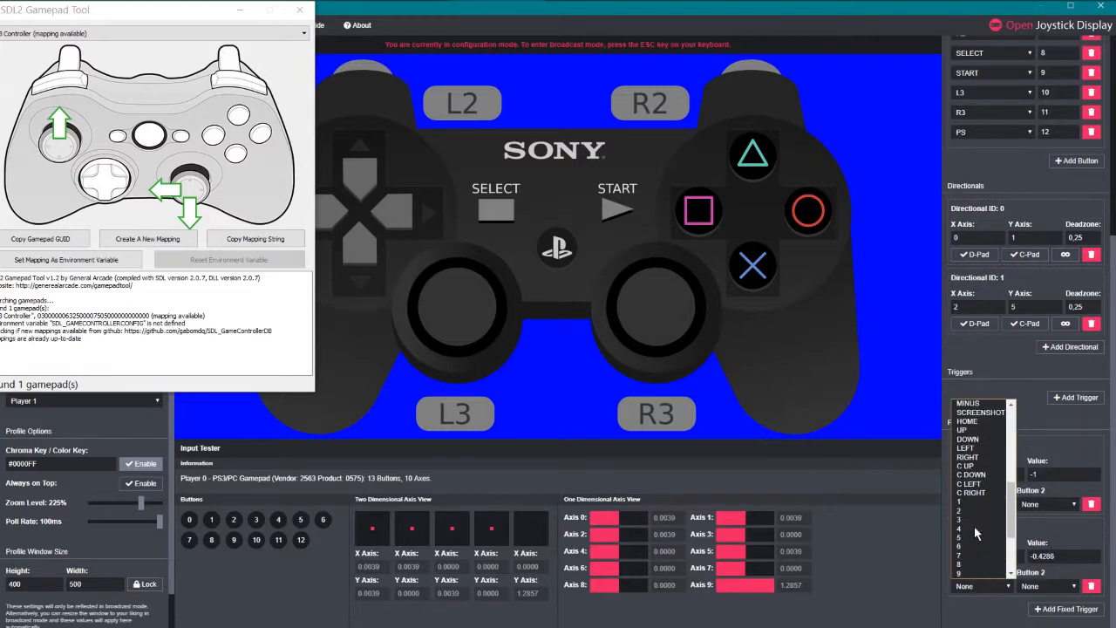
{"action": "left_click", "coordinate": [967, 457]}
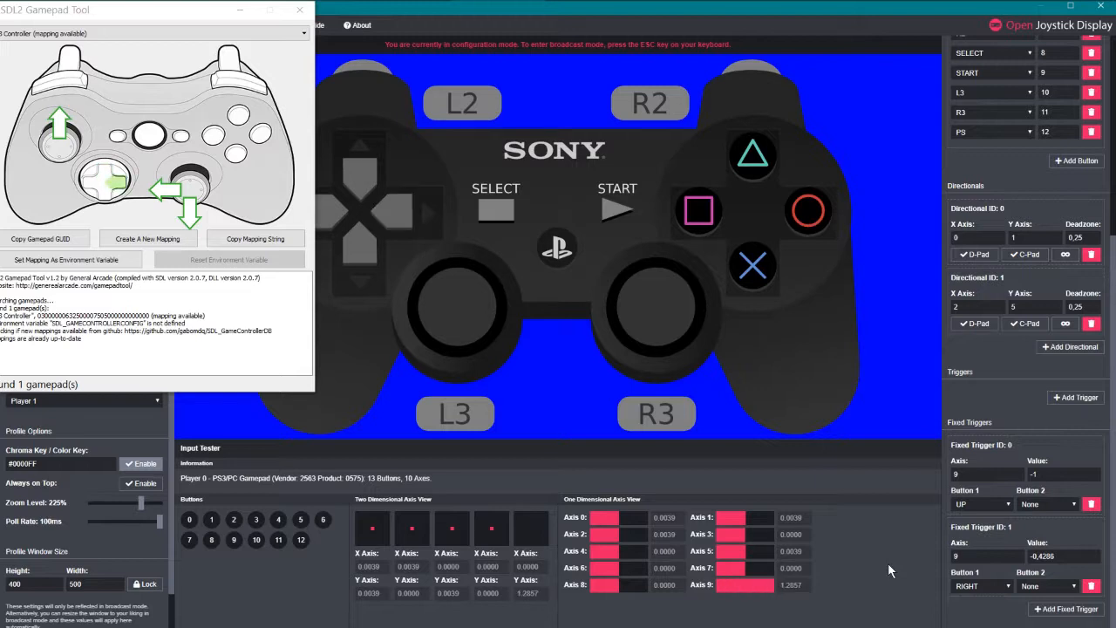
Step: Add a third fixed trigger on axis 9 with the Input Tester's value 0.1429 and assign DOWN as its Button 1
{"action": "left_click", "coordinate": [1058, 613]}
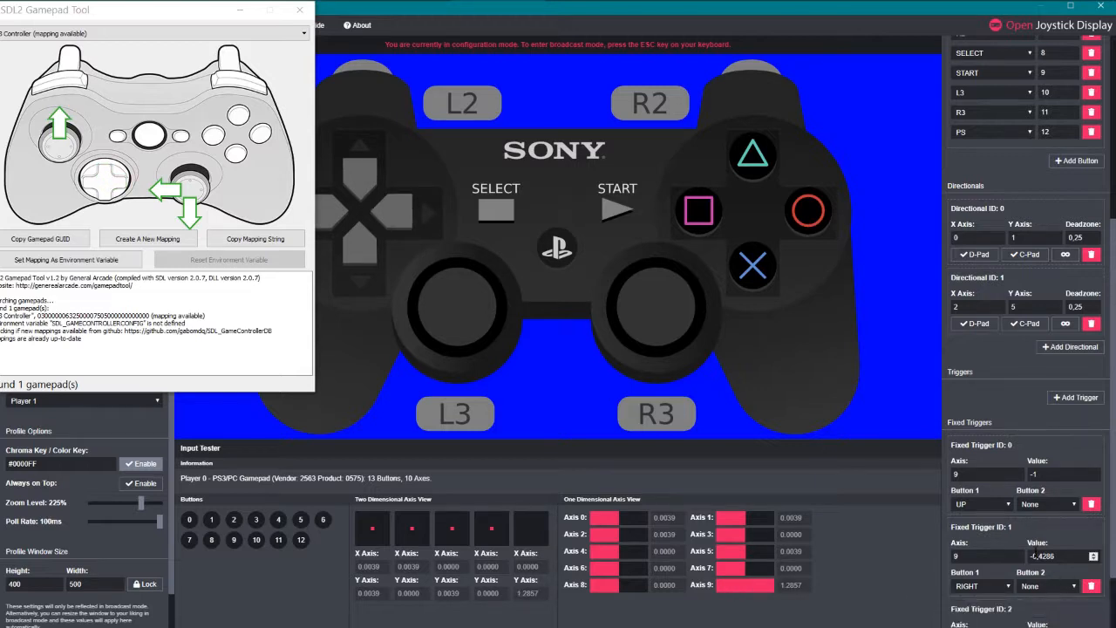
{"action": "scroll", "coordinate": [993, 551], "scroll_direction": "down", "scroll_amount": 1}
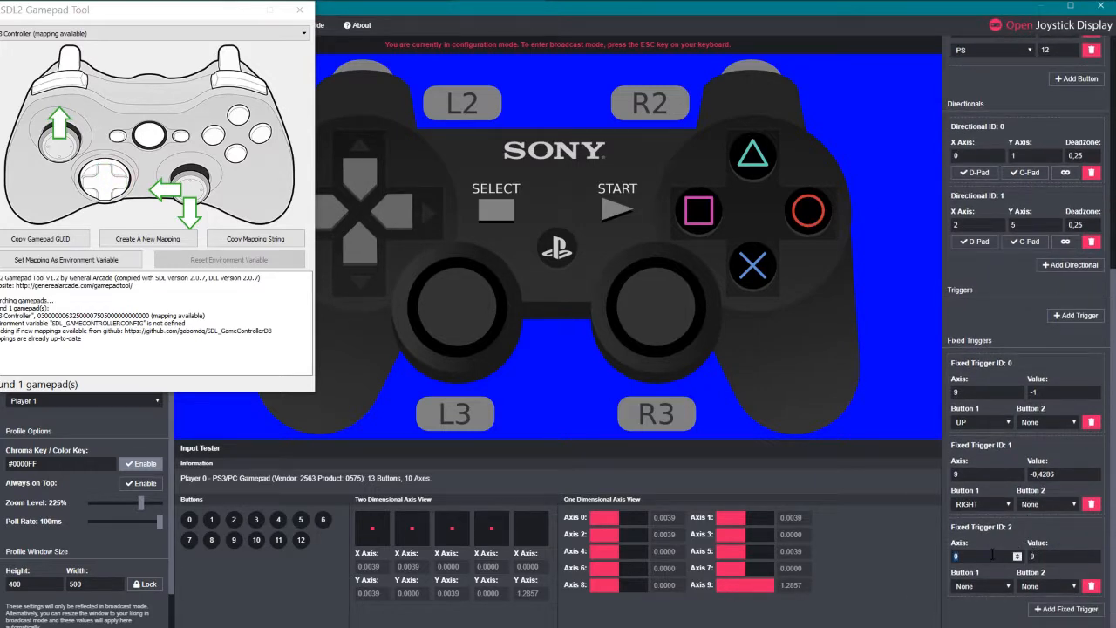
{"action": "type", "text": "9"}
{"action": "double_click", "coordinate": [801, 586]}
{"action": "key", "text": "ctrl+c"}
{"action": "double_click", "coordinate": [1068, 560]}
{"action": "key", "text": "ctrl+v"}
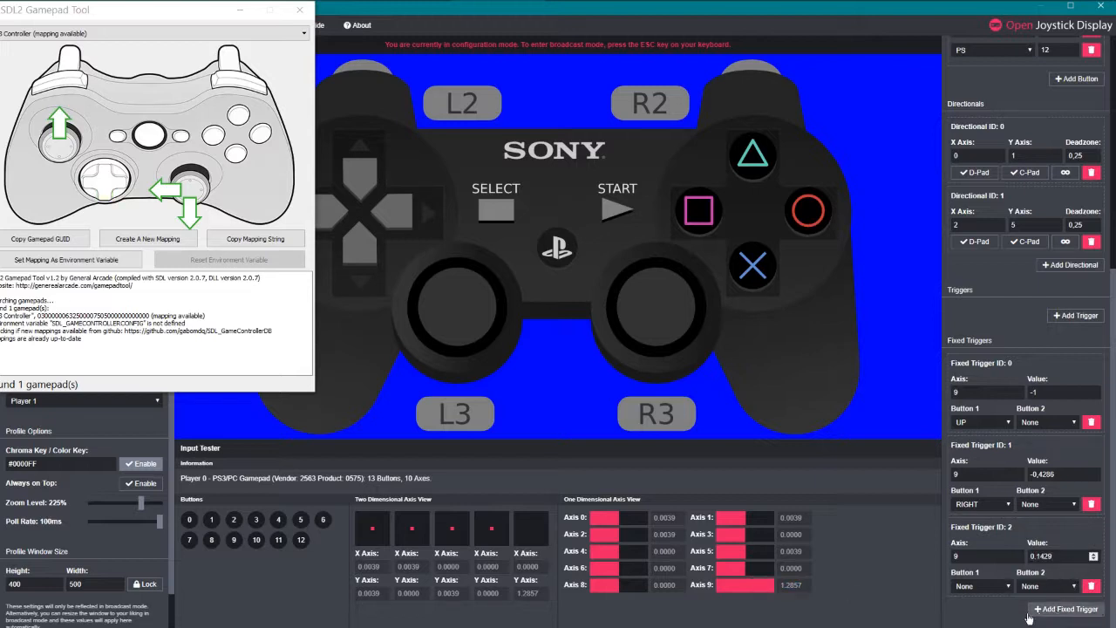
{"action": "left_click", "coordinate": [996, 582]}
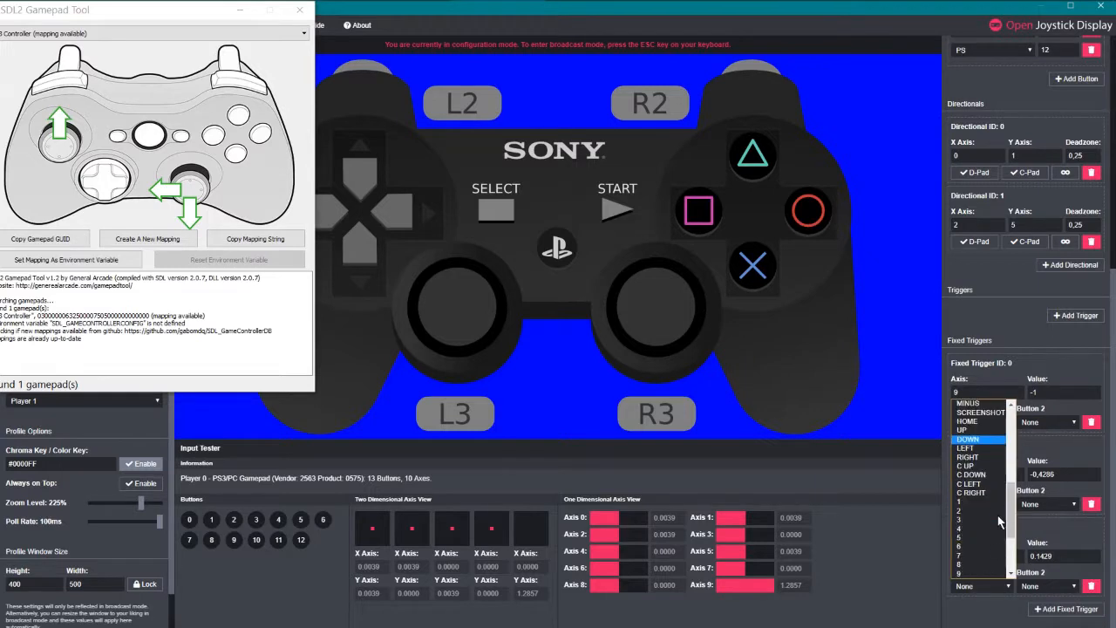
{"action": "left_click", "coordinate": [967, 438]}
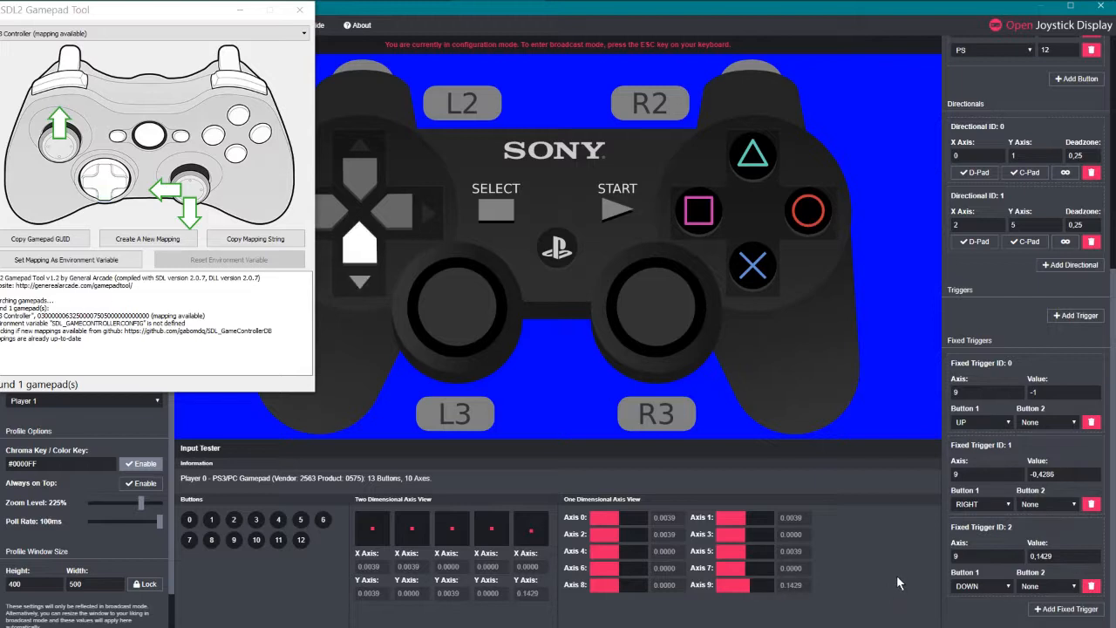
Step: Add a fourth fixed trigger on axis 9 with the Input Tester's value 0.7143 and assign LEFT as its Button 1
{"action": "left_click", "coordinate": [1065, 608]}
{"action": "scroll", "coordinate": [1014, 528], "scroll_direction": "down", "scroll_amount": 1}
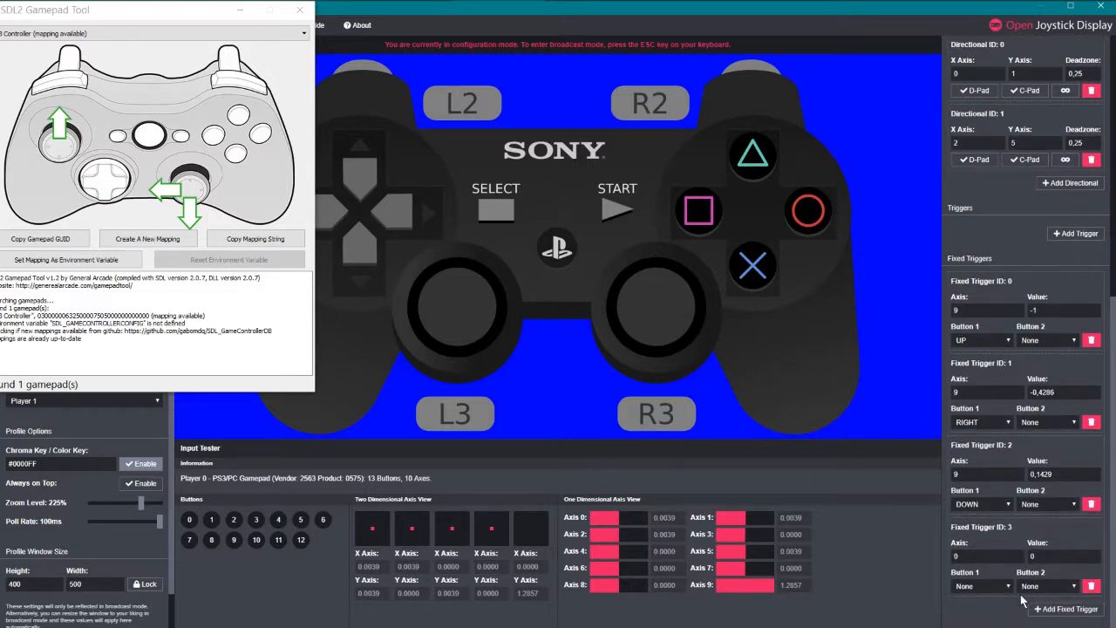
{"action": "double_click", "coordinate": [994, 553]}
{"action": "type", "text": "9"}
{"action": "double_click", "coordinate": [800, 591]}
{"action": "key", "text": "ctrl+c"}
{"action": "left_click", "coordinate": [1044, 560]}
{"action": "key", "text": "ctrl+v"}
{"action": "left_click", "coordinate": [999, 586]}
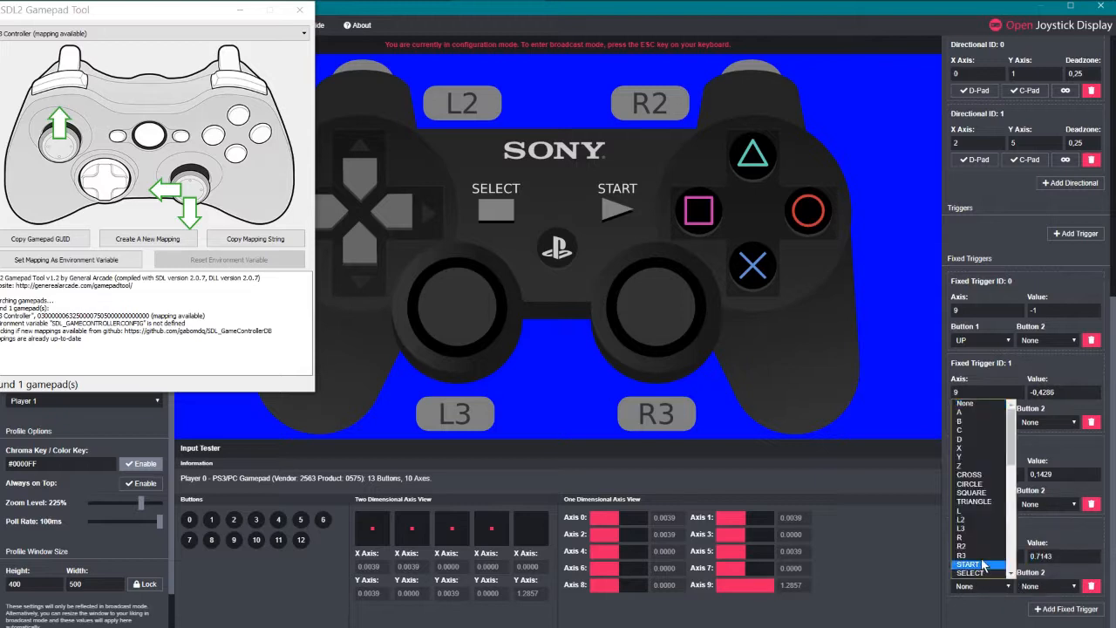
{"action": "scroll", "coordinate": [984, 564], "scroll_direction": "down", "scroll_amount": 5}
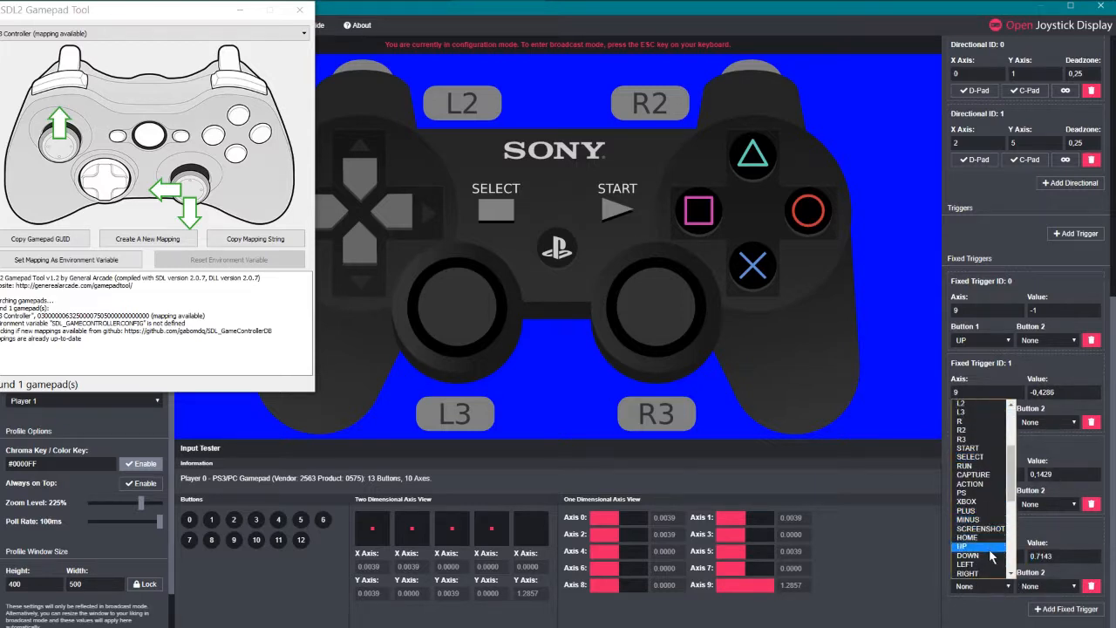
{"action": "left_click", "coordinate": [991, 564]}
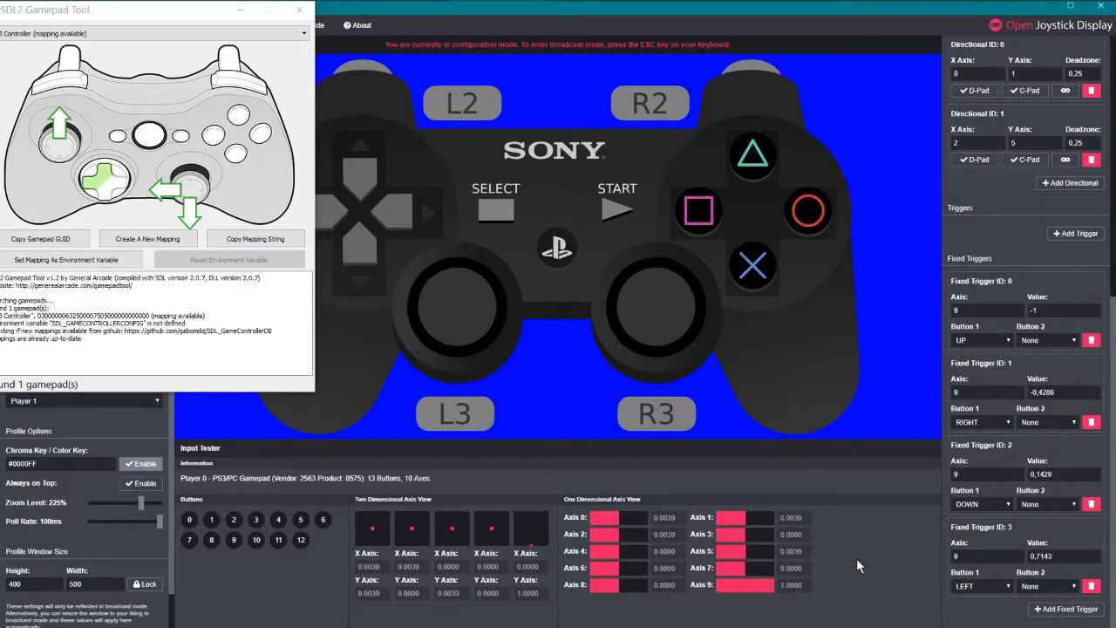
Step: Add a fixed trigger for the up-right diagonal with axis 9 and value -0.7143, copied from the Axis 9 reading
{"action": "left_click", "coordinate": [1066, 609]}
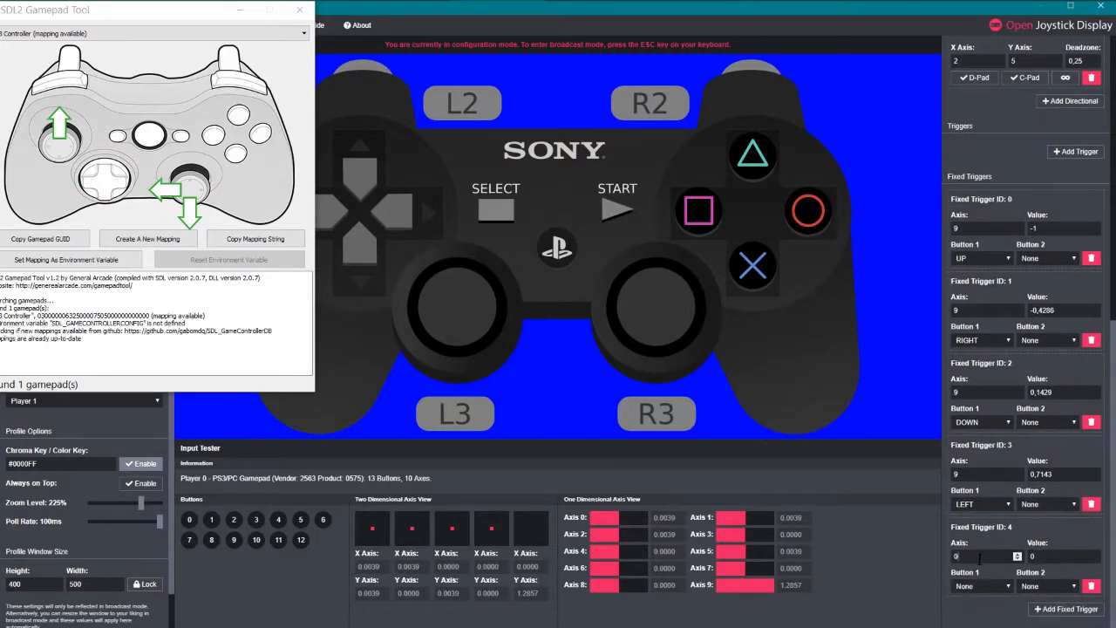
{"action": "double_click", "coordinate": [979, 559]}
{"action": "type", "text": "9"}
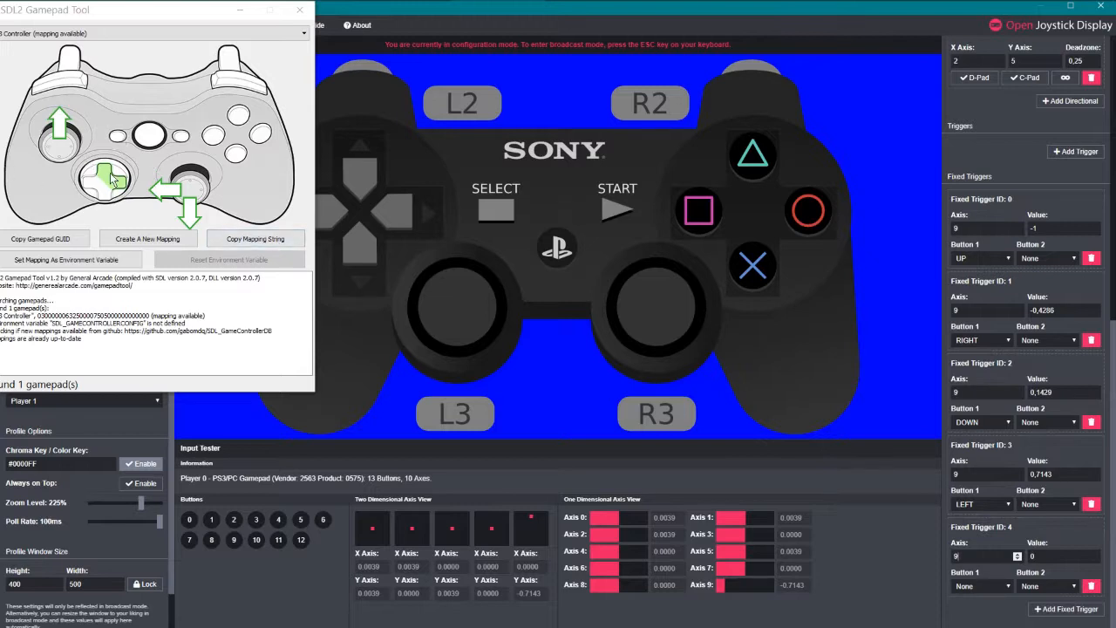
{"action": "double_click", "coordinate": [803, 582]}
{"action": "key", "text": "ctrl+c"}
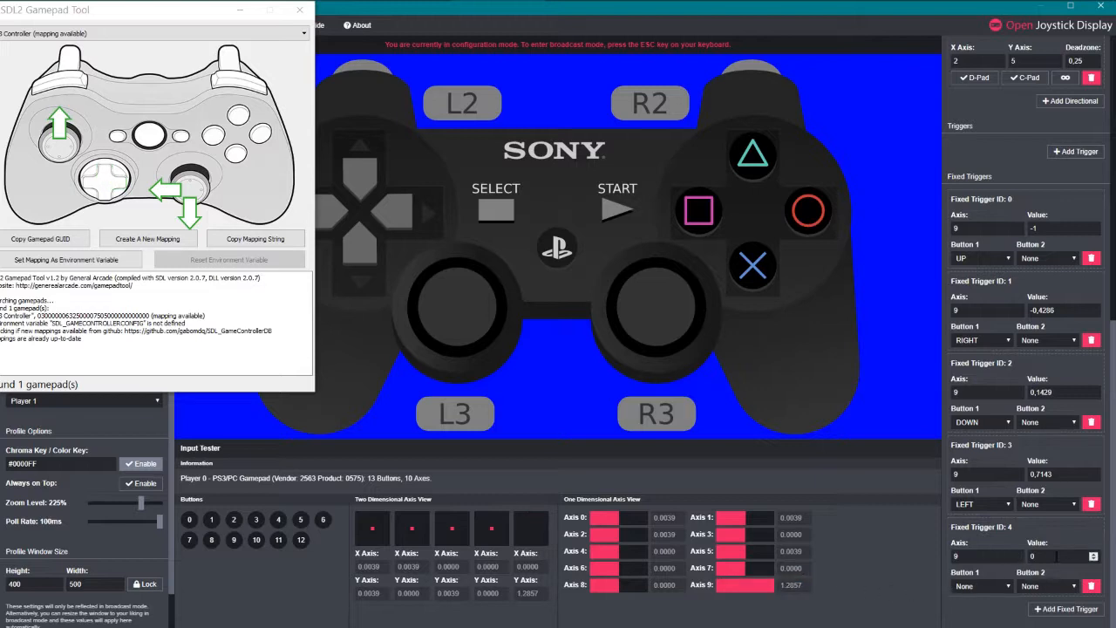
{"action": "left_click", "coordinate": [1056, 556]}
{"action": "key", "text": "ctrl+v"}
Step: Assign UP as Button 1 and RIGHT as Button 2 of Fixed Trigger ID 4
{"action": "left_click", "coordinate": [987, 586]}
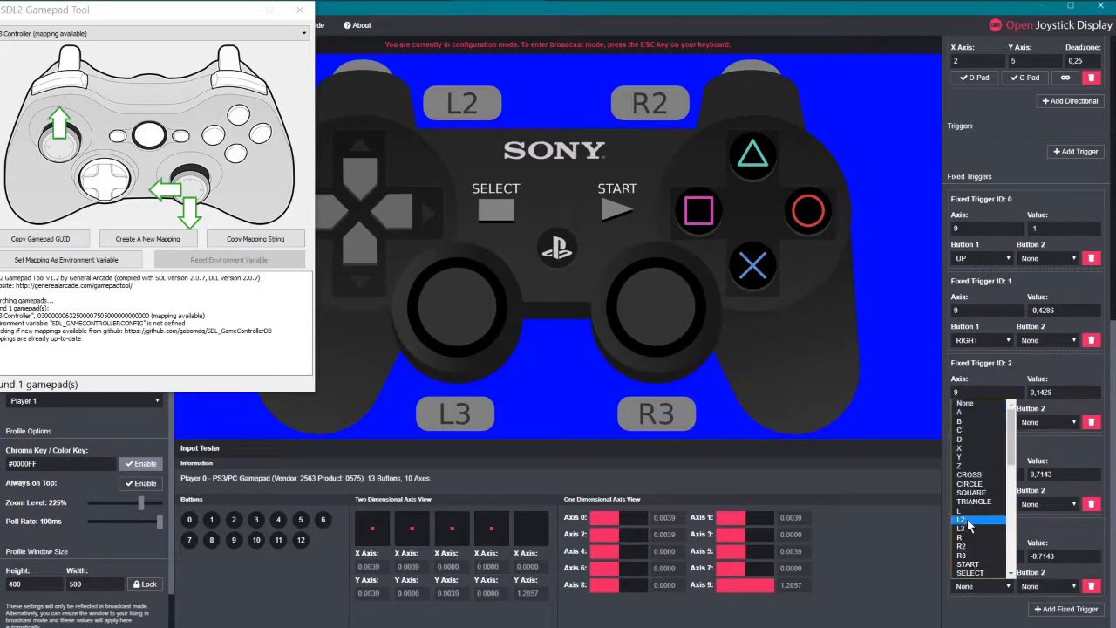
{"action": "scroll", "coordinate": [978, 514], "scroll_direction": "down", "scroll_amount": 2}
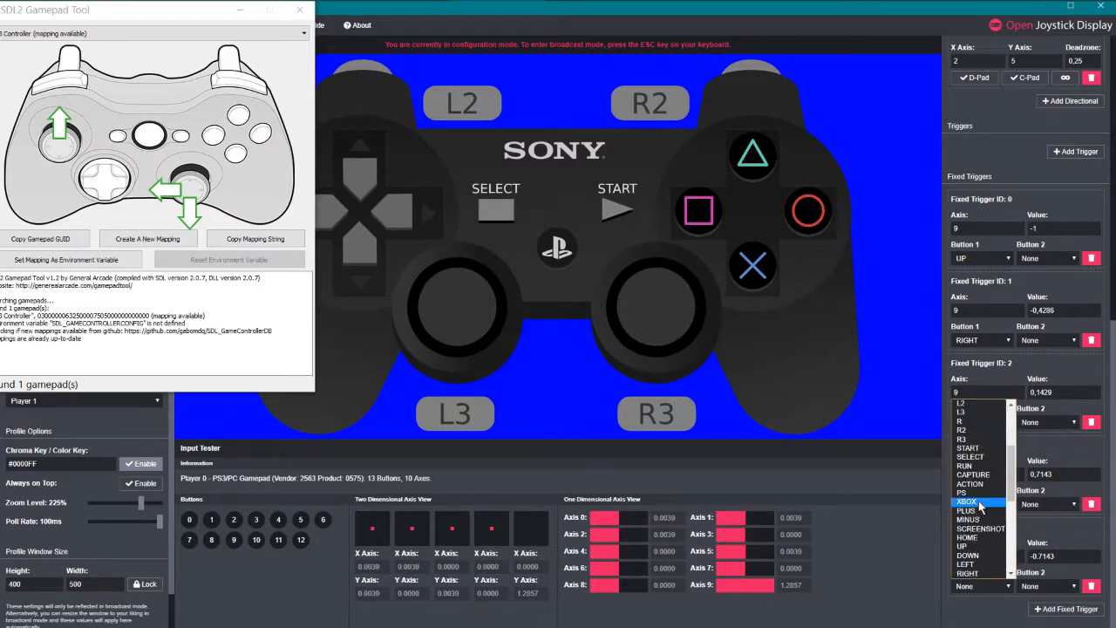
{"action": "left_click", "coordinate": [985, 549]}
{"action": "left_click", "coordinate": [1053, 593]}
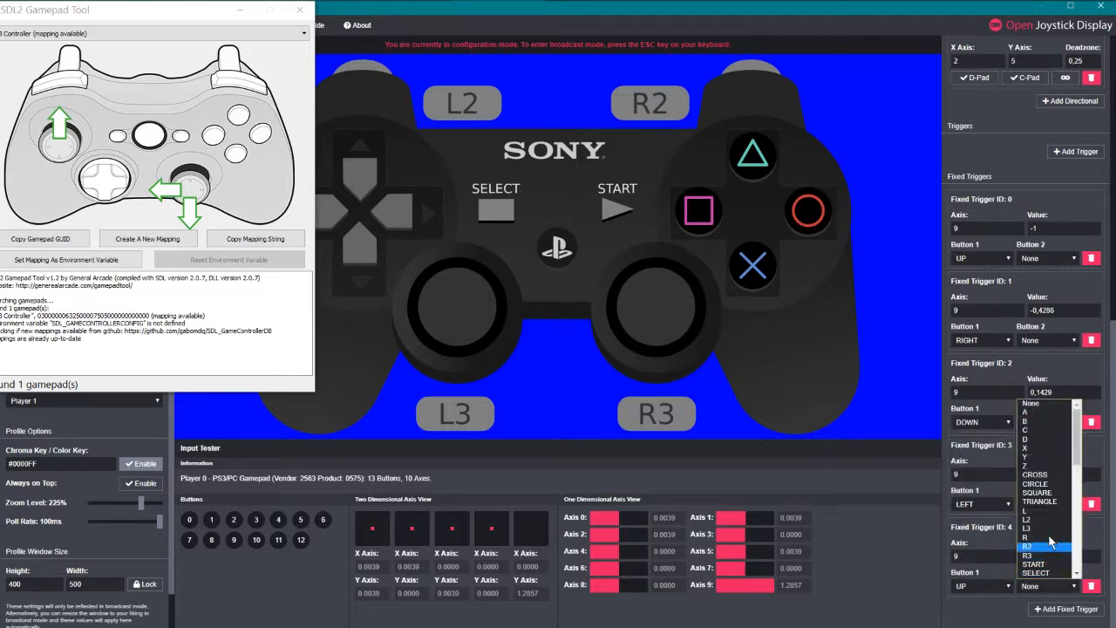
{"action": "scroll", "coordinate": [1050, 529], "scroll_direction": "down", "scroll_amount": 2}
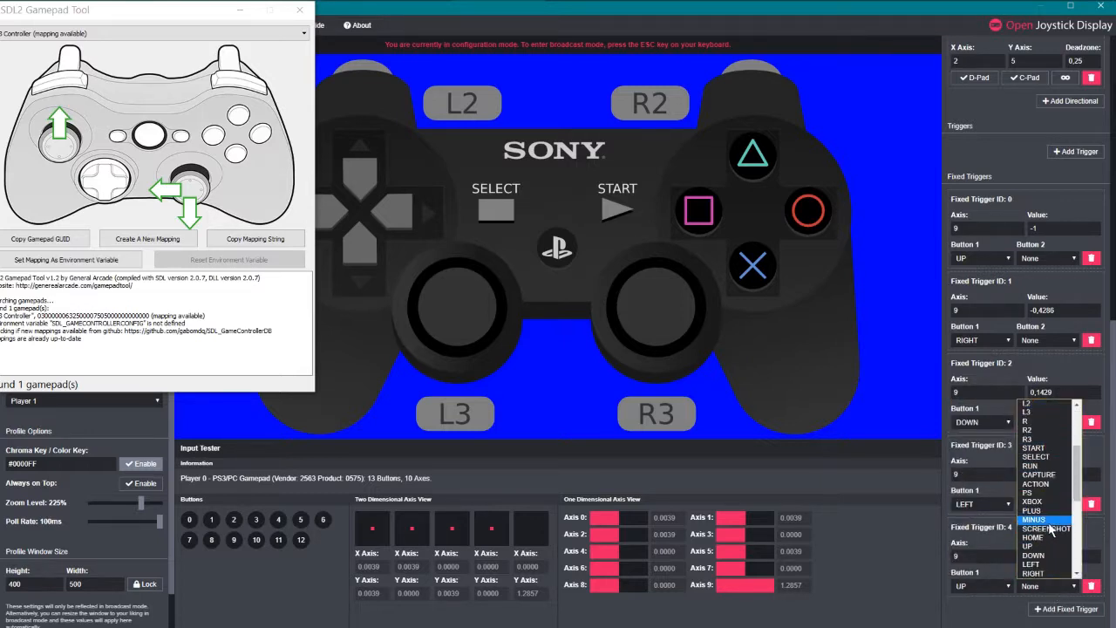
{"action": "left_click", "coordinate": [1055, 573]}
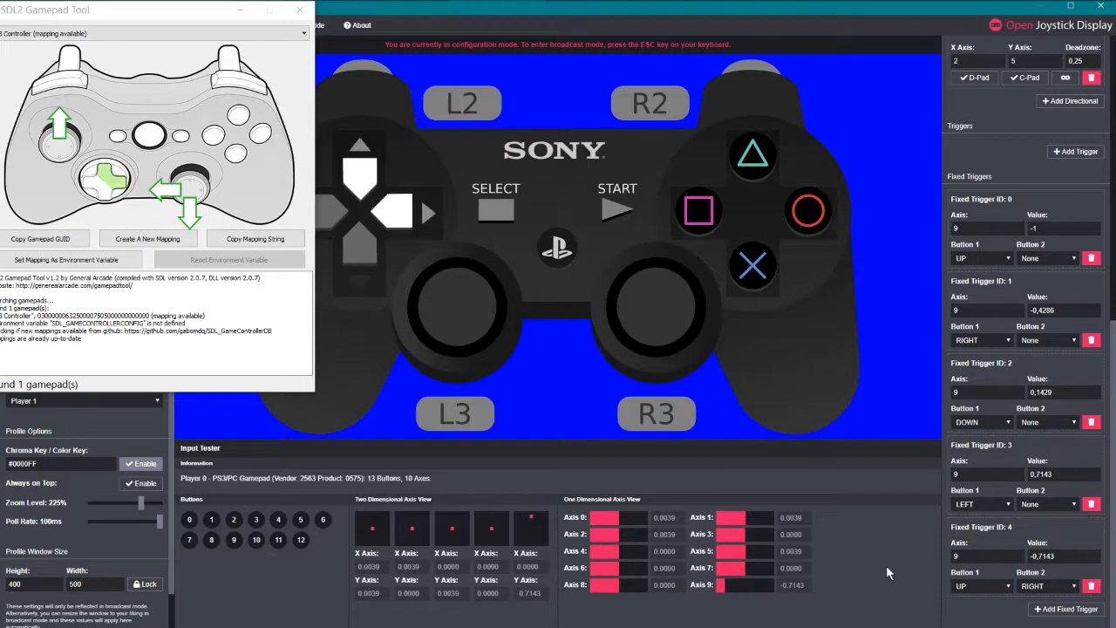
Step: Add a fixed trigger for the down-right diagonal with axis 9 and value -0.1429, copied from the Axis 9 reading
{"action": "left_click", "coordinate": [1059, 609]}
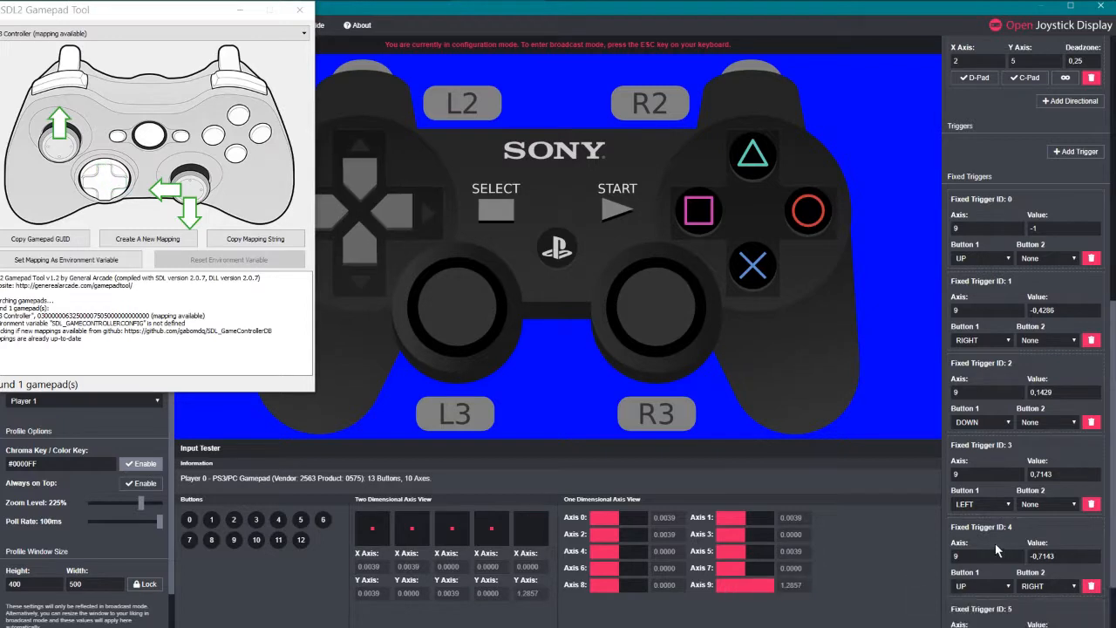
{"action": "scroll", "coordinate": [995, 543], "scroll_direction": "down", "scroll_amount": 2}
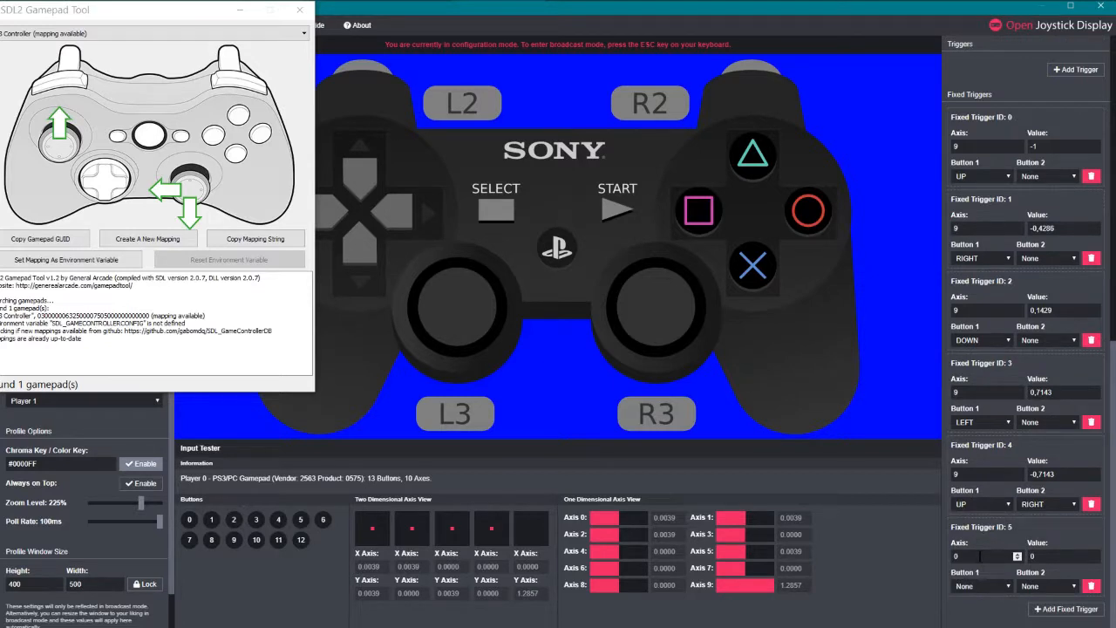
{"action": "double_click", "coordinate": [979, 556]}
{"action": "left_click", "coordinate": [263, 292]}
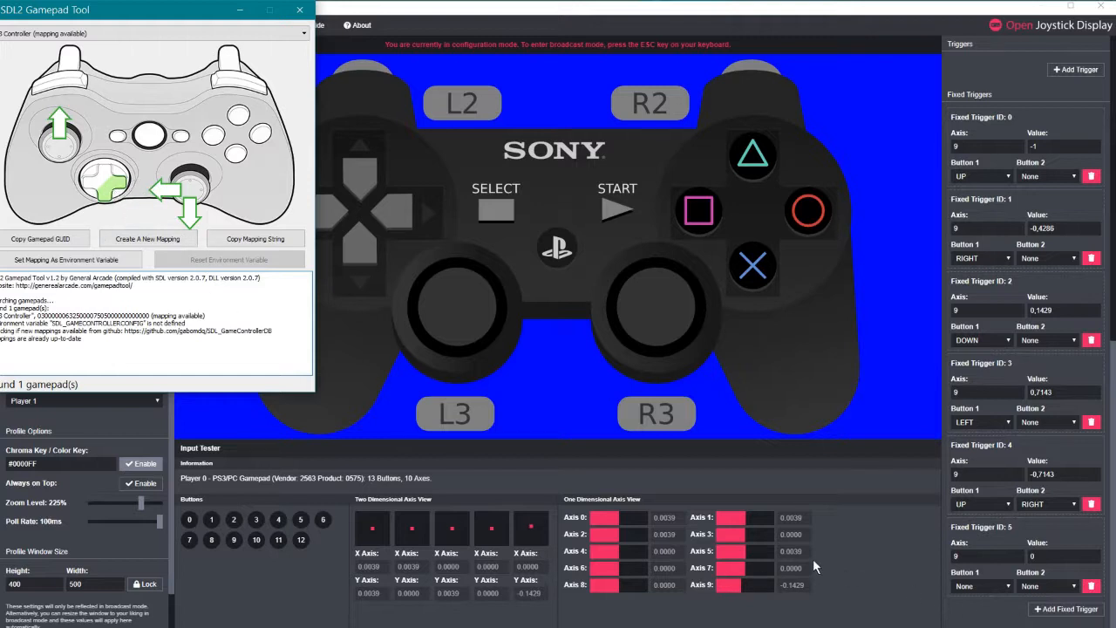
{"action": "double_click", "coordinate": [792, 585]}
{"action": "key", "text": "ctrl+c"}
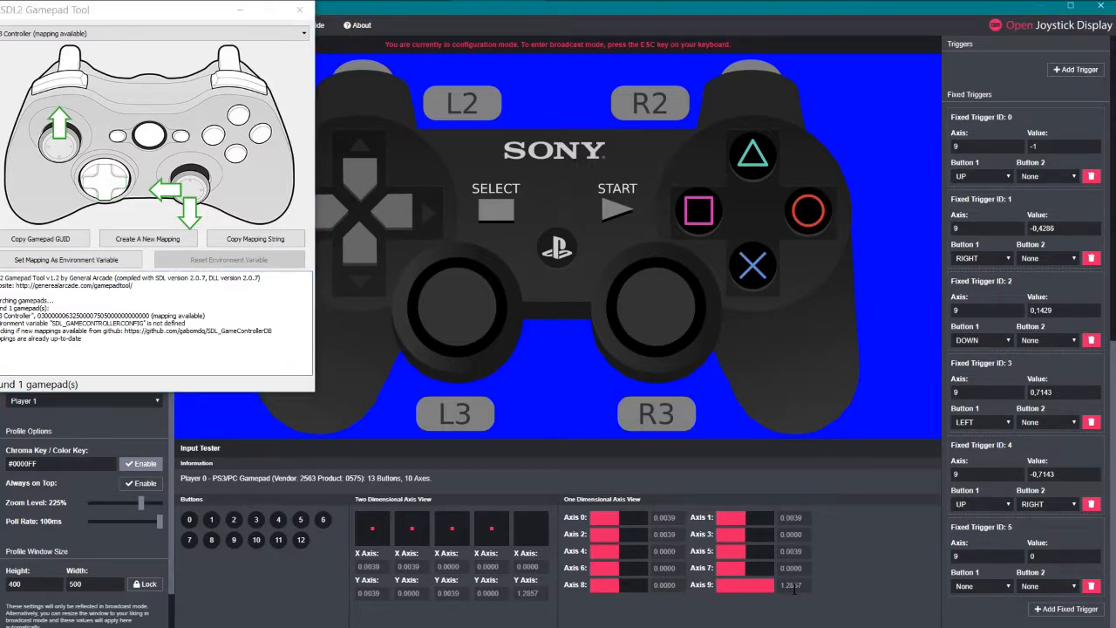
{"action": "left_click", "coordinate": [1044, 560]}
{"action": "key", "text": "ctrl+v"}
Step: Assign RIGHT as Button 1 and DOWN as Button 2 of Fixed Trigger ID 5
{"action": "left_click", "coordinate": [980, 586]}
{"action": "scroll", "coordinate": [982, 540], "scroll_direction": "down", "scroll_amount": 5}
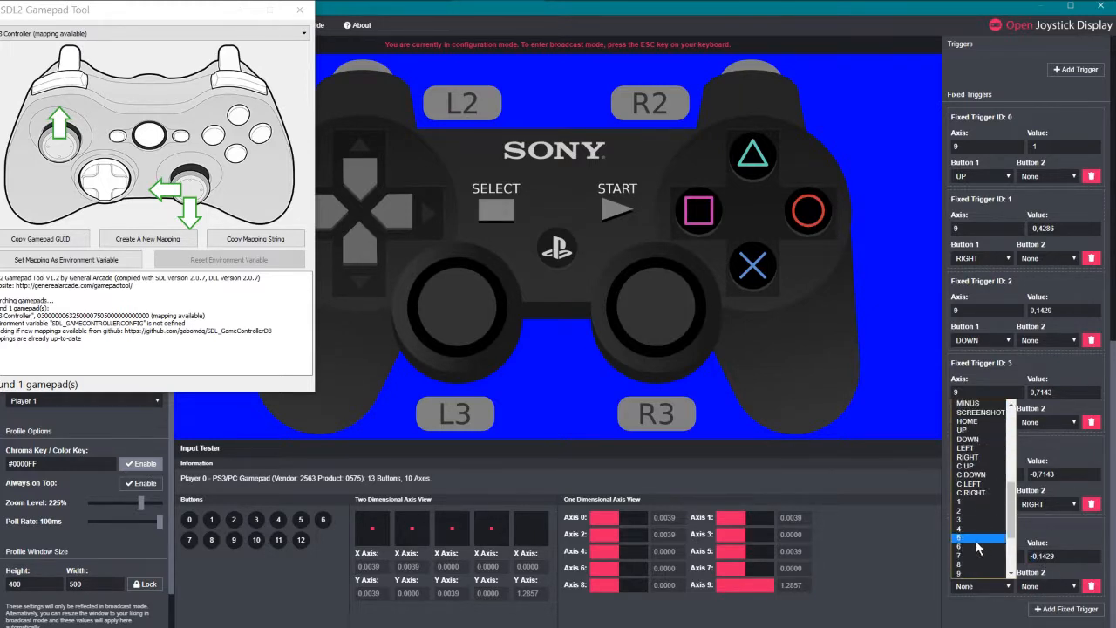
{"action": "left_click", "coordinate": [967, 456]}
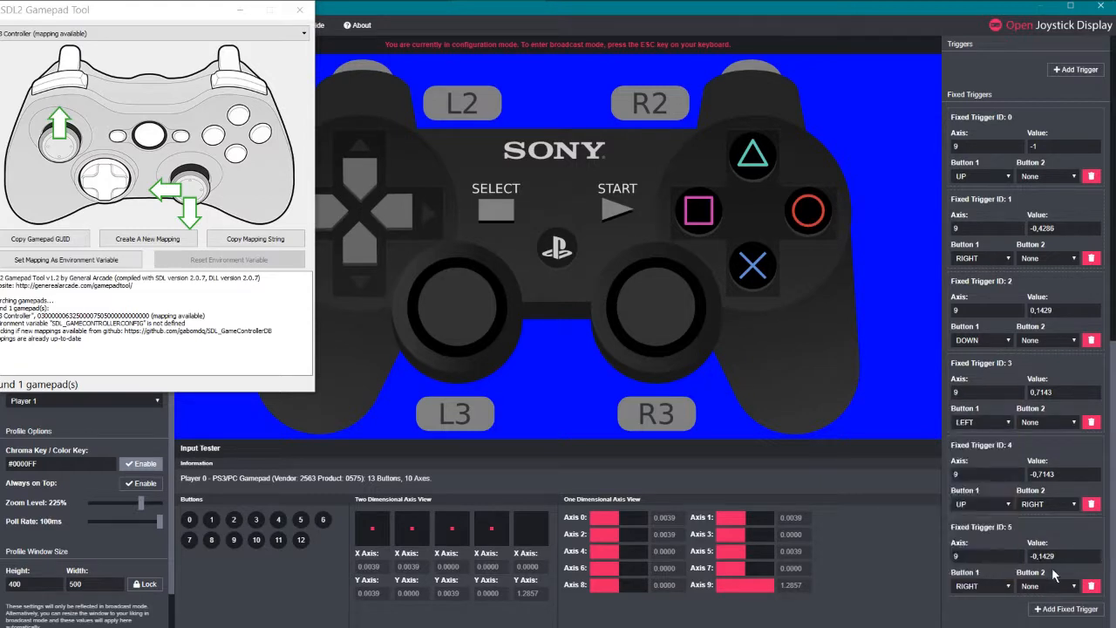
{"action": "left_click", "coordinate": [1037, 588]}
{"action": "scroll", "coordinate": [1037, 523], "scroll_direction": "down", "scroll_amount": 3}
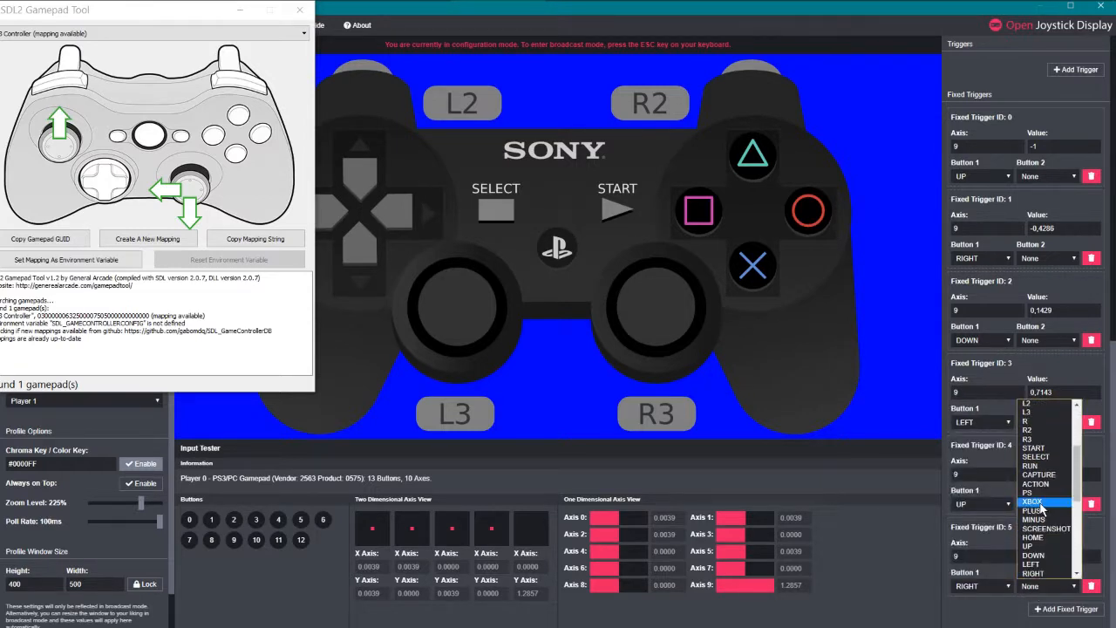
{"action": "left_click", "coordinate": [1039, 556]}
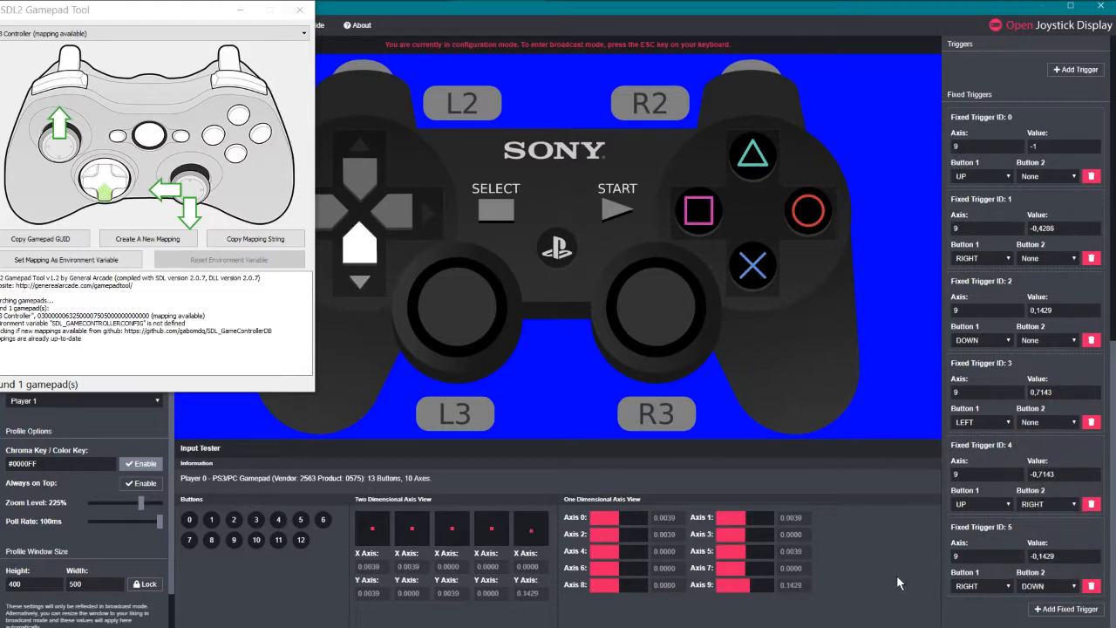
Step: Add a fixed trigger for the down-left diagonal with axis 9 and value 0.4286, copied from the Axis 9 reading
{"action": "left_click", "coordinate": [1065, 609]}
{"action": "scroll", "coordinate": [1046, 542], "scroll_direction": "down", "scroll_amount": 1}
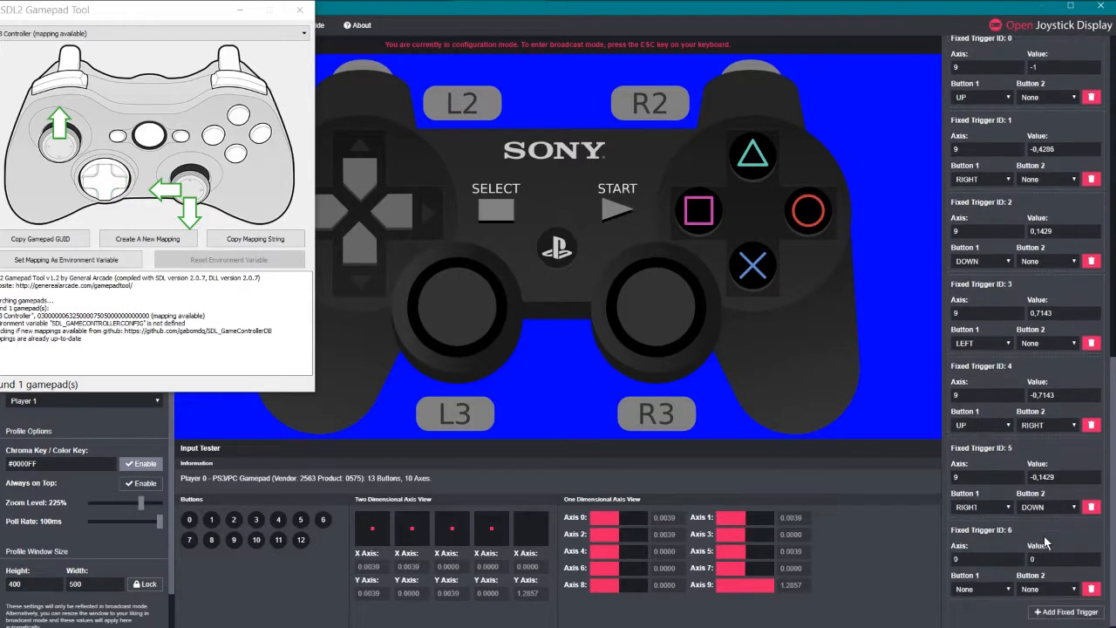
{"action": "double_click", "coordinate": [988, 554]}
{"action": "type", "text": "9"}
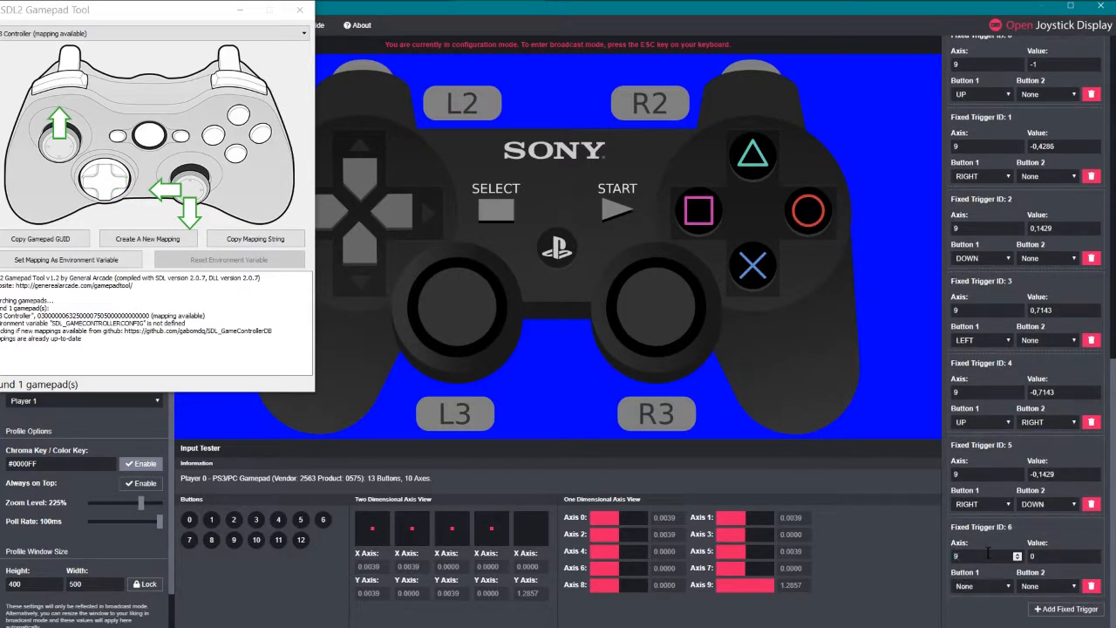
{"action": "key", "text": "Tab"}
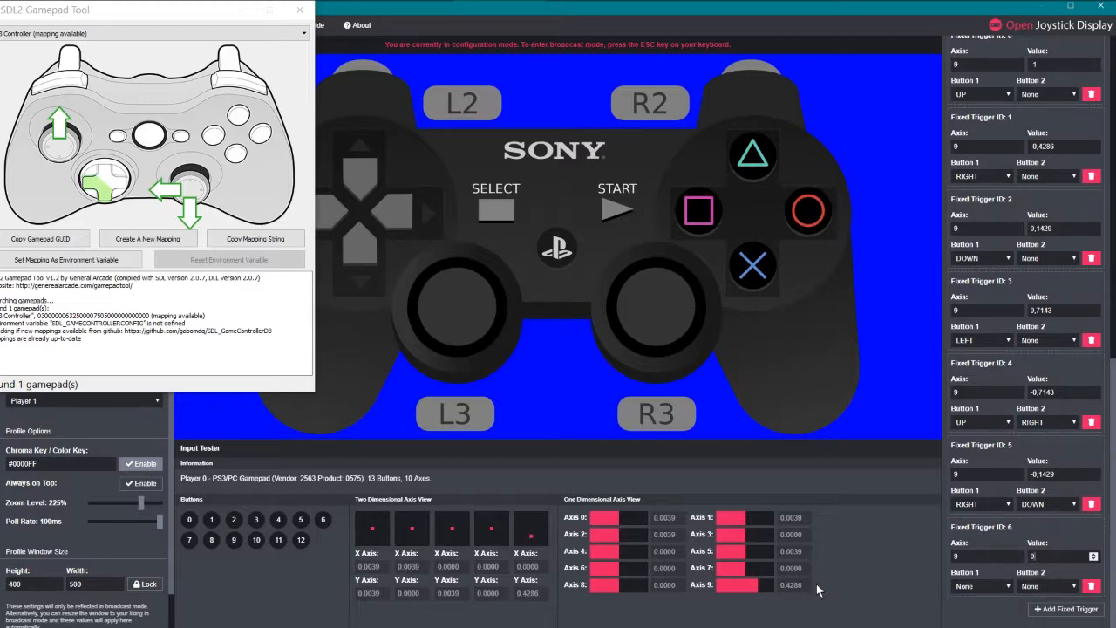
{"action": "double_click", "coordinate": [800, 588]}
{"action": "key", "text": "ctrl+c"}
{"action": "left_click", "coordinate": [1064, 558]}
{"action": "key", "text": "ctrl+v"}
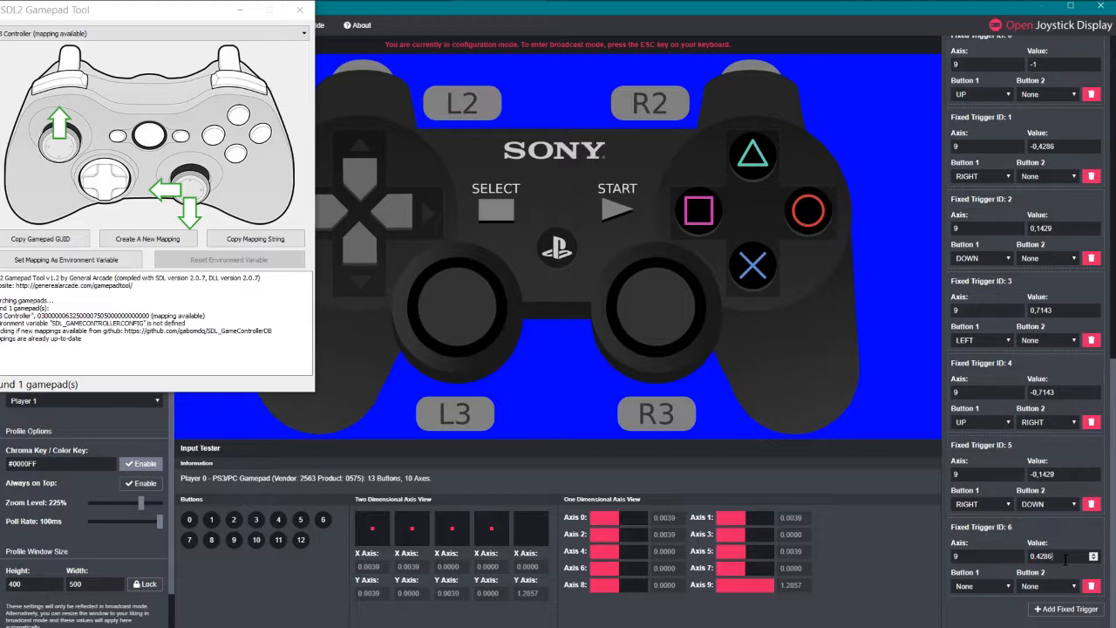
Step: Assign LEFT as Button 1 and DOWN as Button 2 of Fixed Trigger ID 6
{"action": "left_click", "coordinate": [999, 591]}
{"action": "scroll", "coordinate": [976, 541], "scroll_direction": "down", "scroll_amount": 3}
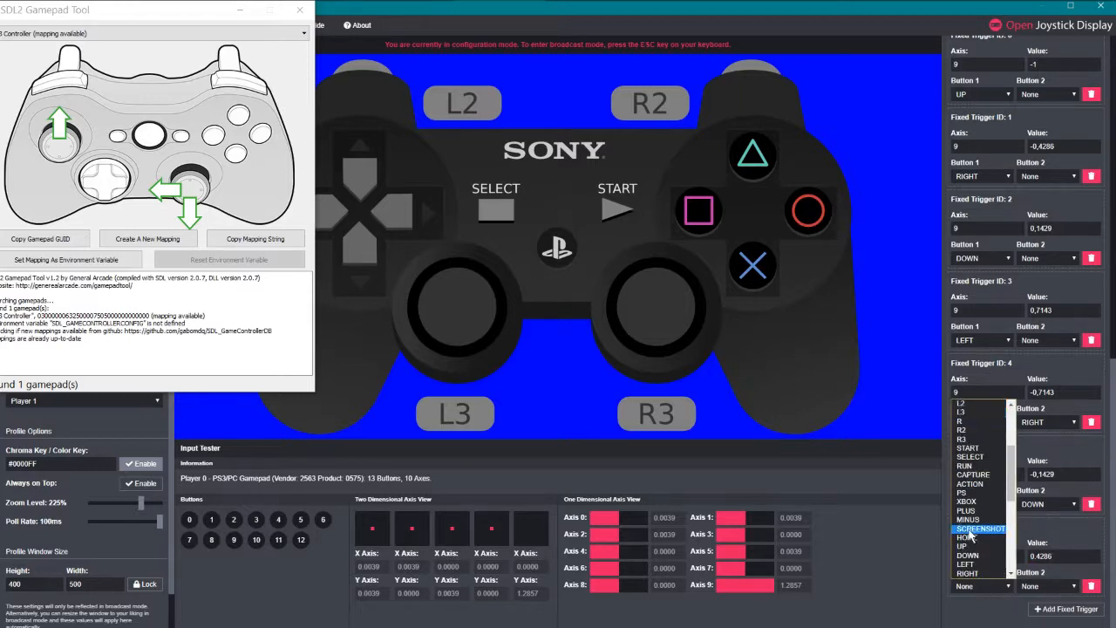
{"action": "left_click", "coordinate": [966, 564]}
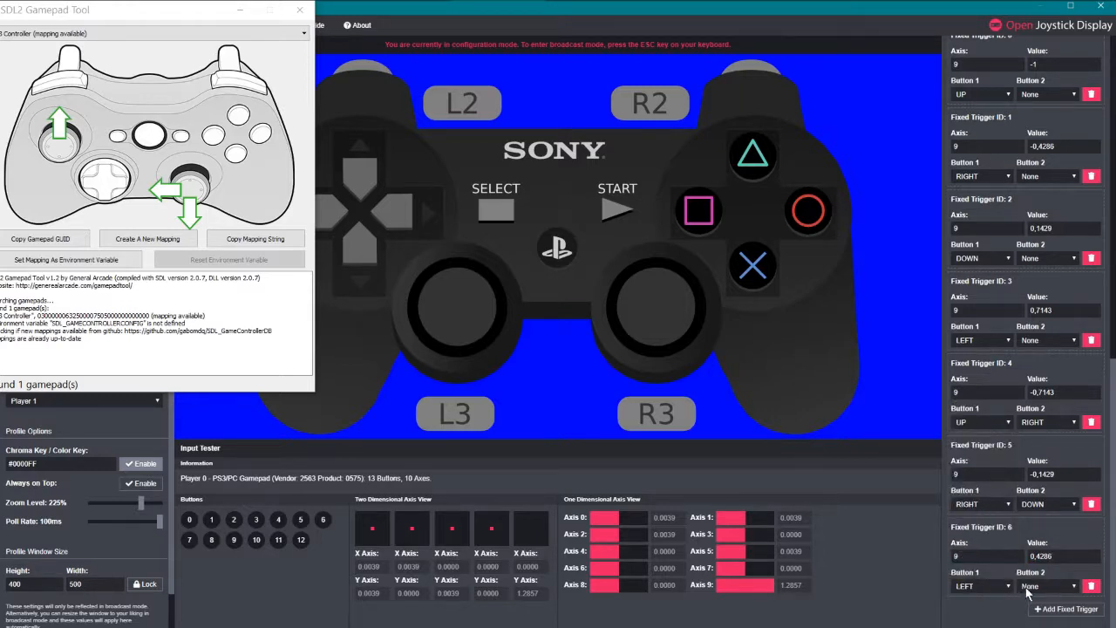
{"action": "left_click", "coordinate": [1029, 588]}
{"action": "scroll", "coordinate": [1037, 541], "scroll_direction": "down", "scroll_amount": 3}
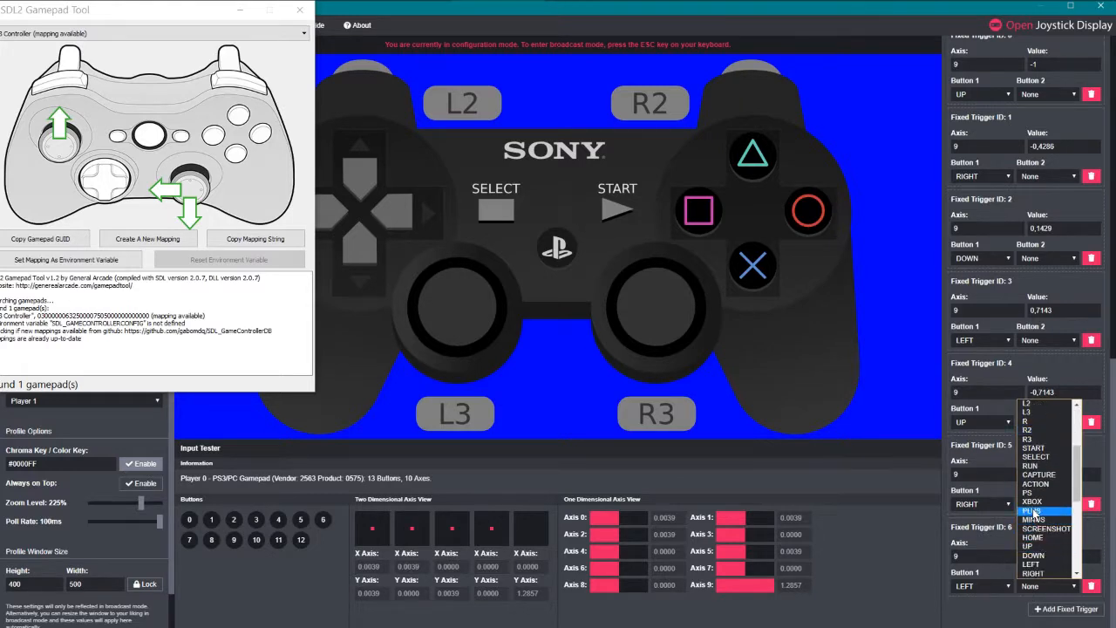
{"action": "left_click", "coordinate": [1036, 555]}
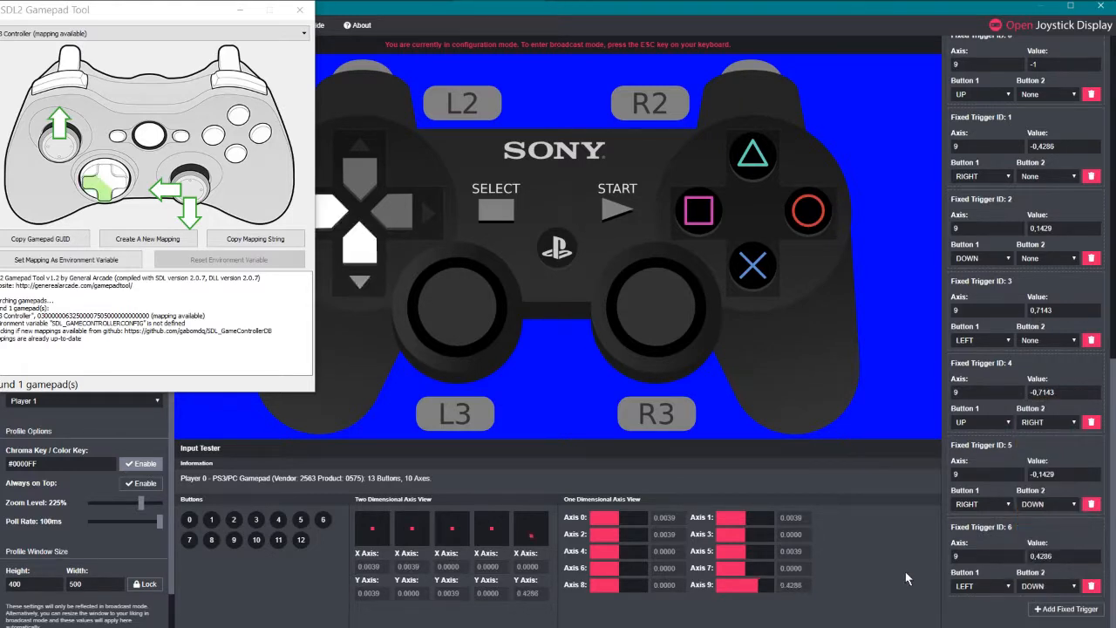
Step: Add a fixed trigger for the up-left diagonal with axis 9 and value 1.0000, copied from the Axis 9 reading
{"action": "left_click", "coordinate": [1065, 609]}
{"action": "scroll", "coordinate": [989, 551], "scroll_direction": "down", "scroll_amount": 1}
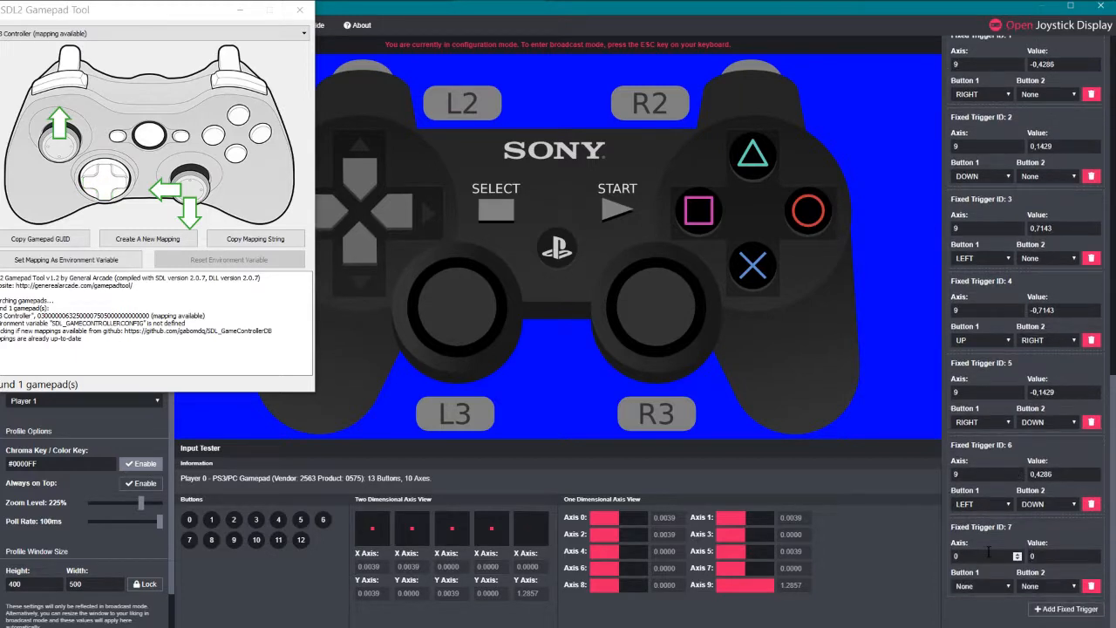
{"action": "type", "text": "9"}
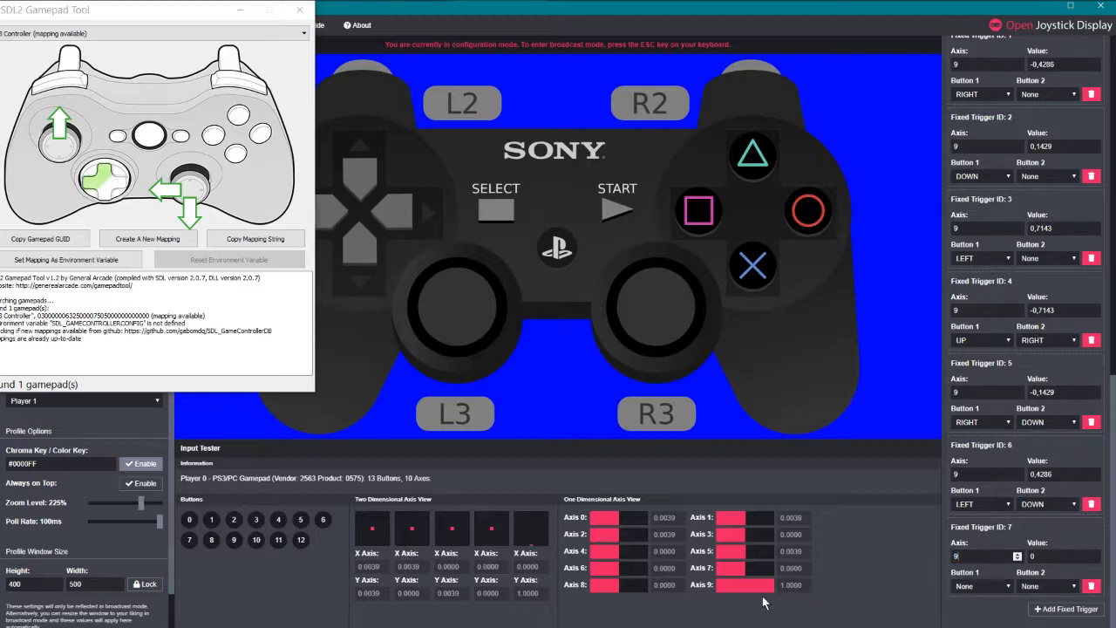
{"action": "left_click_drag", "start_coordinate": [781, 585], "coordinate": [808, 585]}
{"action": "key", "text": "ctrl+c"}
{"action": "double_click", "coordinate": [1048, 560]}
{"action": "key", "text": "ctrl+v"}
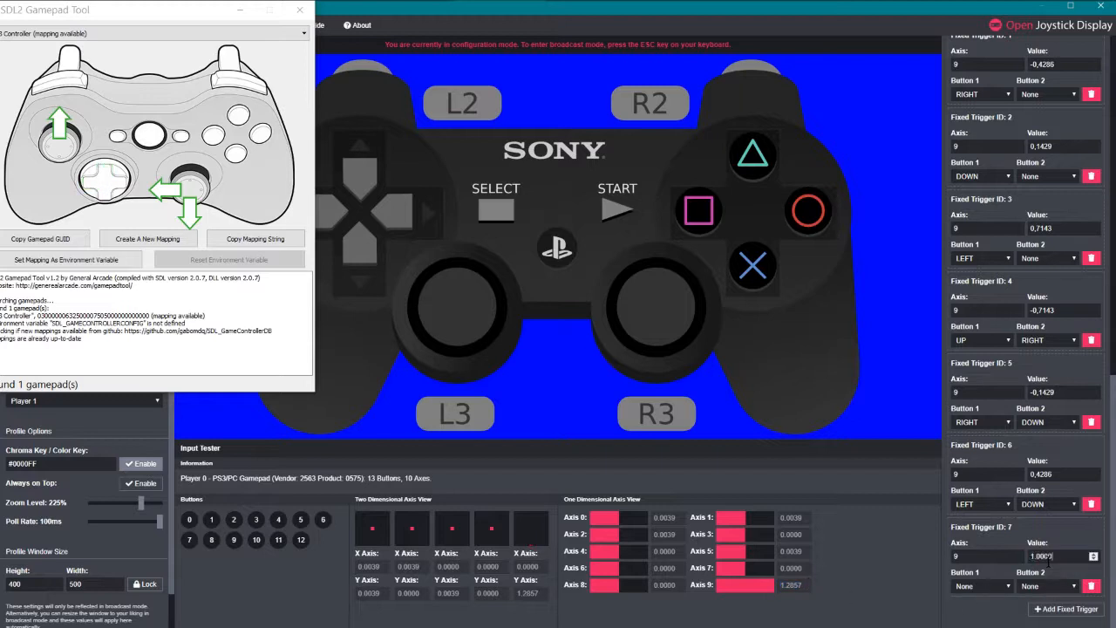
Step: Assign UP as Button 1 and LEFT as Button 2 of Fixed Trigger ID 7
{"action": "left_click", "coordinate": [982, 585]}
{"action": "scroll", "coordinate": [990, 549], "scroll_direction": "down", "scroll_amount": 4}
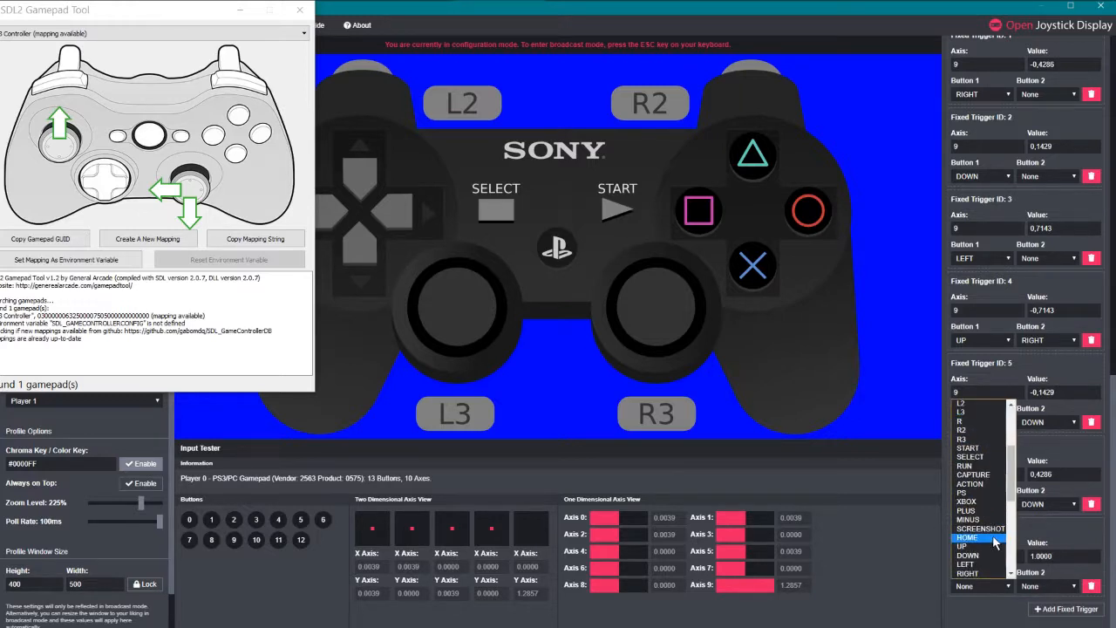
{"action": "left_click", "coordinate": [991, 546]}
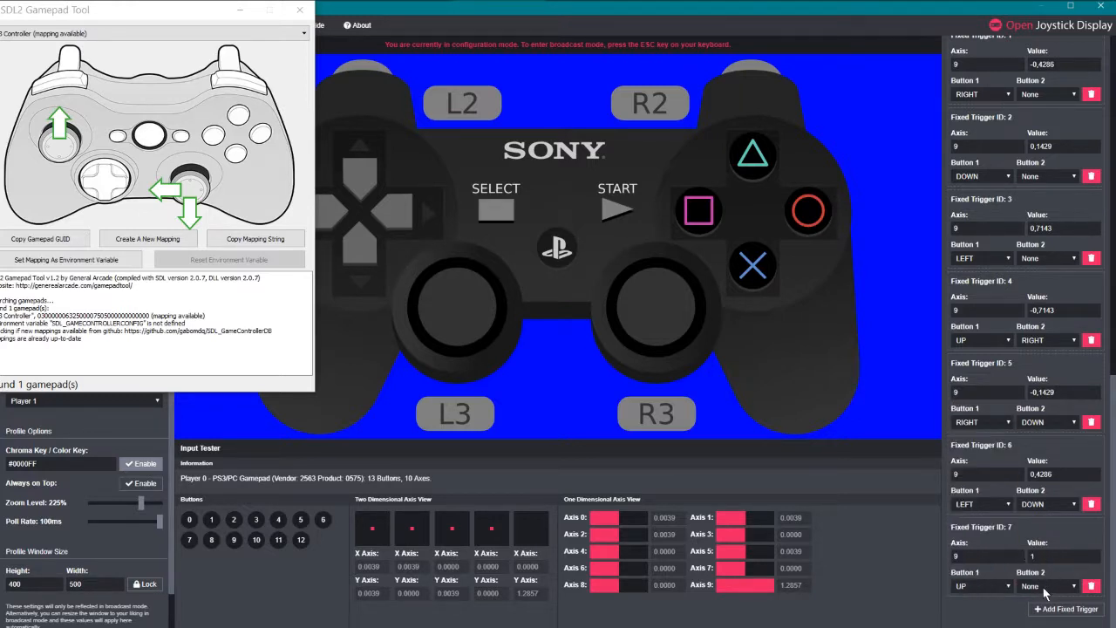
{"action": "left_click", "coordinate": [1049, 586]}
{"action": "scroll", "coordinate": [1037, 523], "scroll_direction": "down", "scroll_amount": 4}
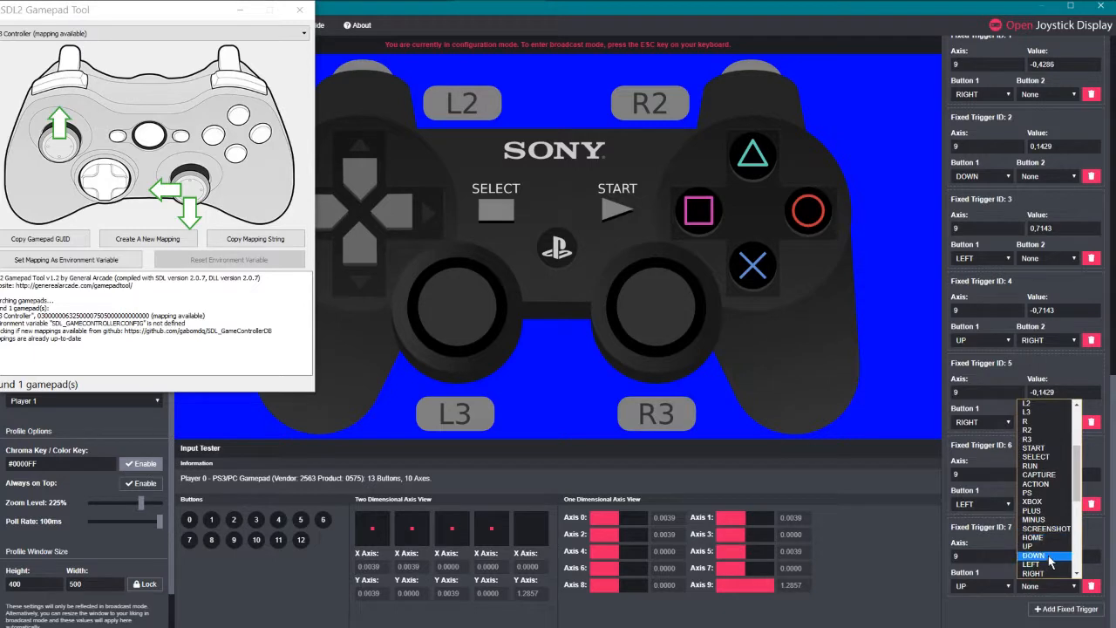
{"action": "left_click", "coordinate": [1031, 565]}
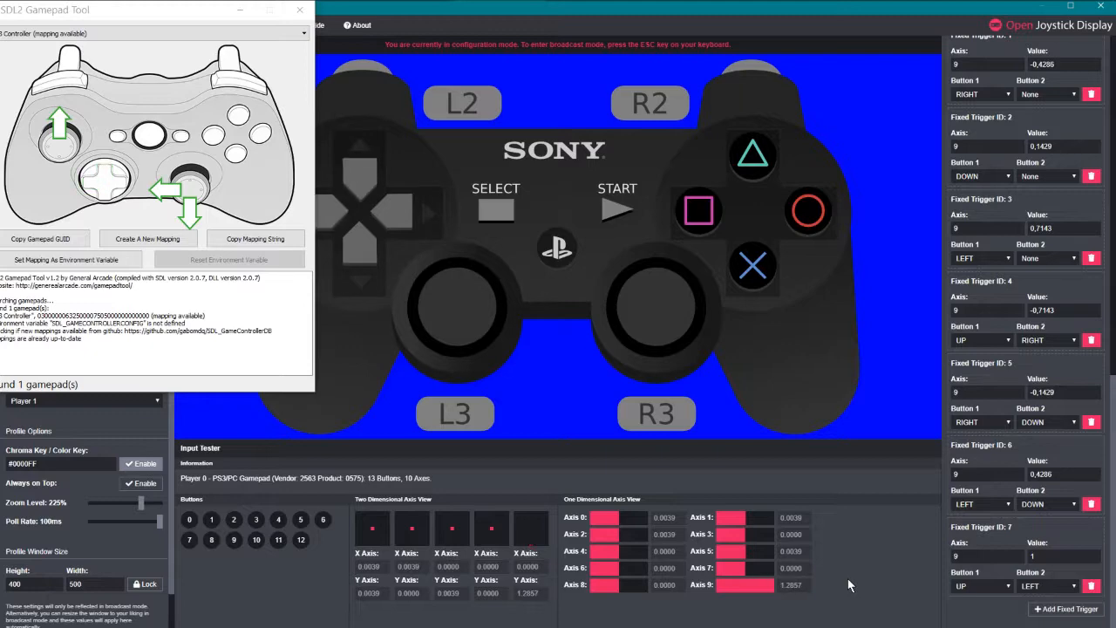
Step: Close the SDL2 Gamepad Tool and review the button, directional and fixed trigger mappings
{"action": "left_click", "coordinate": [297, 16]}
{"action": "left_click", "coordinate": [298, 16]}
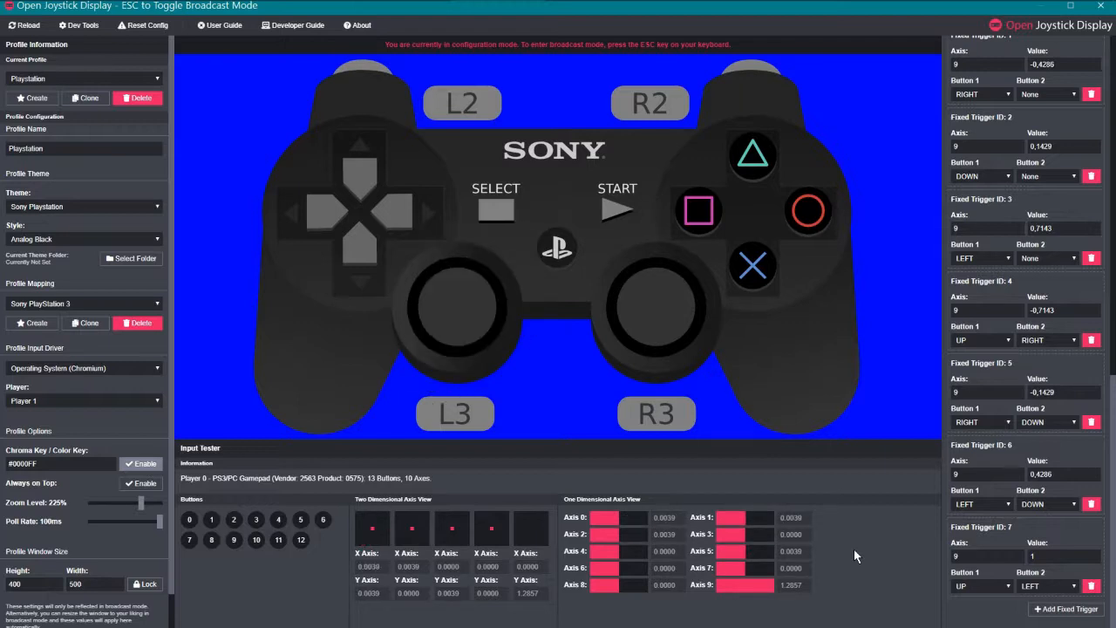
{"action": "scroll", "coordinate": [1063, 459], "scroll_direction": "up", "scroll_amount": 6}
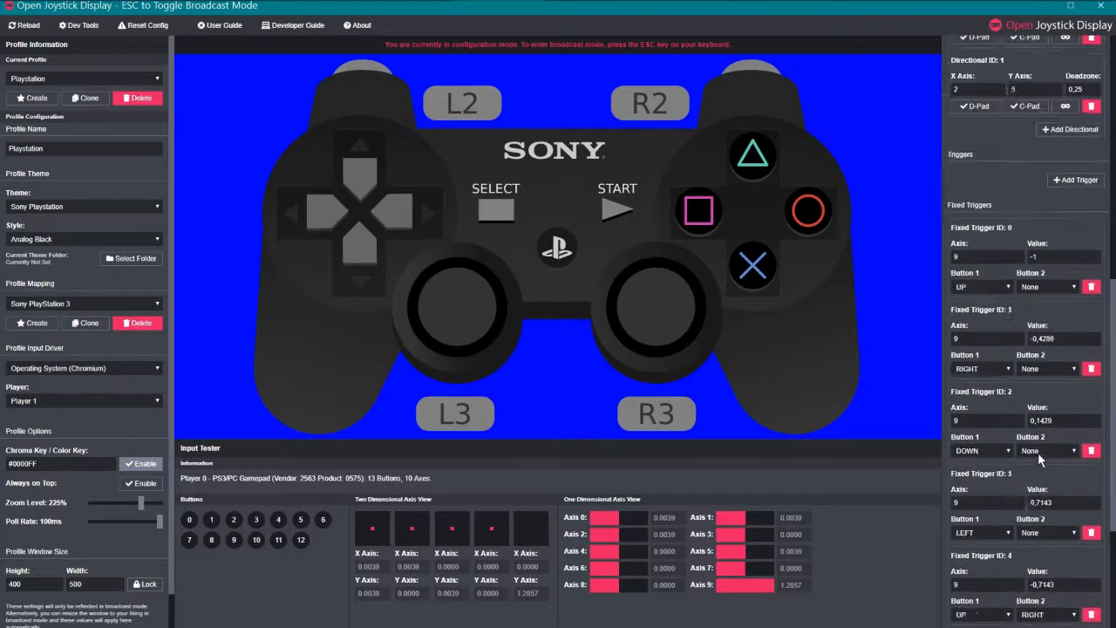
{"action": "scroll", "coordinate": [1011, 475], "scroll_direction": "up", "scroll_amount": 1}
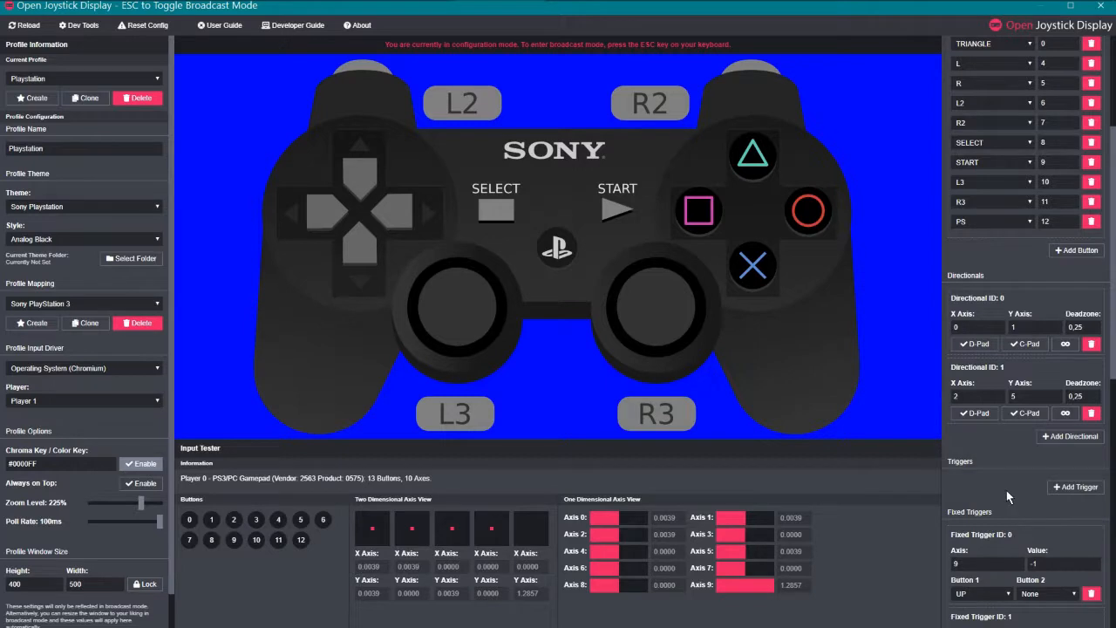